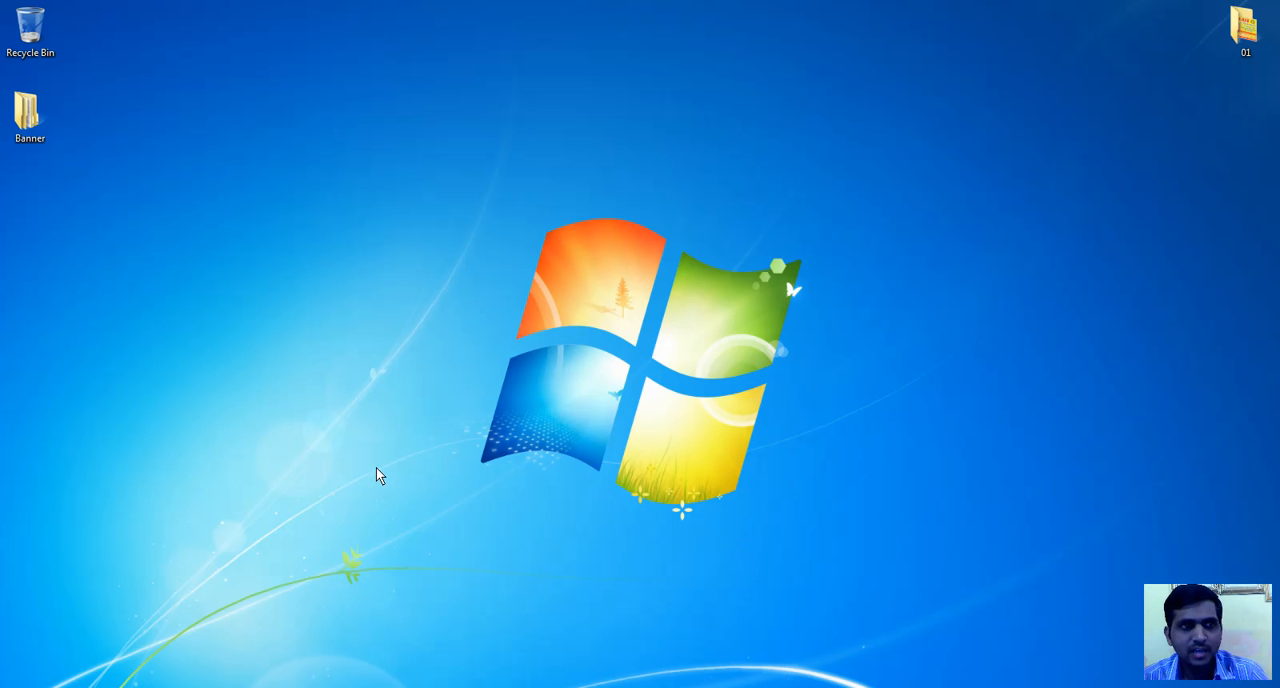
Open the Images subfolder of the Banner folder, examine 01.png, 02.png and 03.png, and close the folder window
double_click(27, 120)
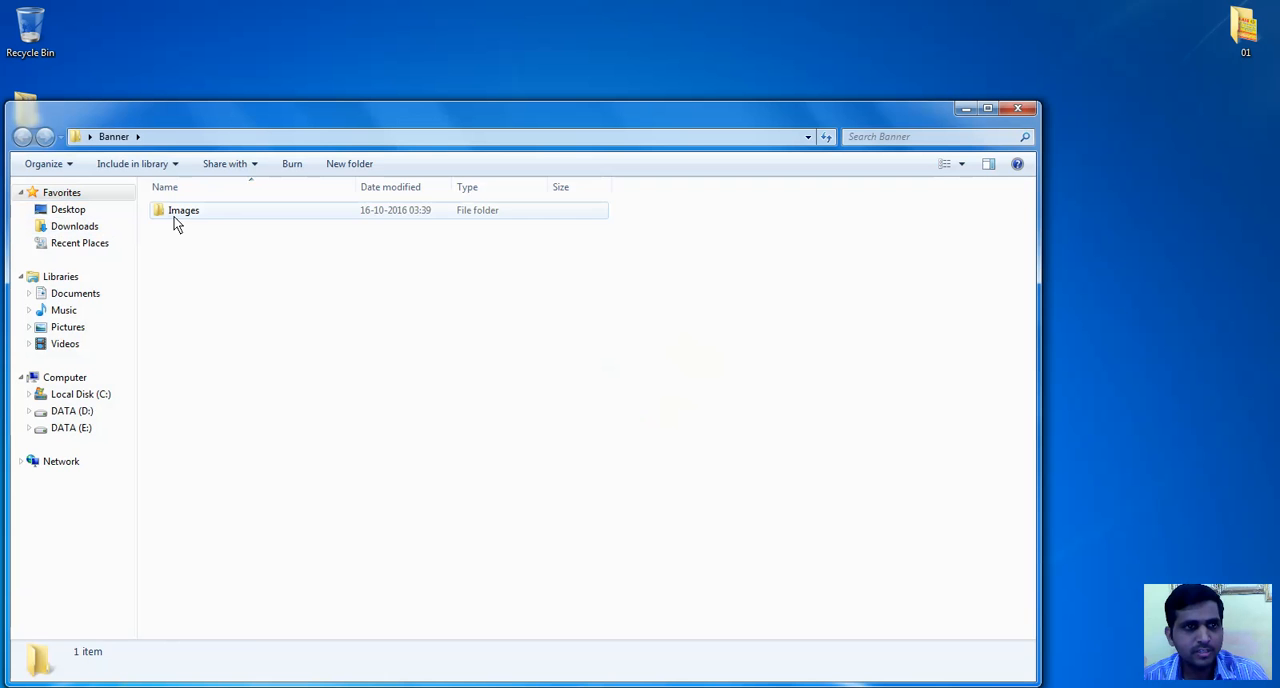
double_click(174, 218)
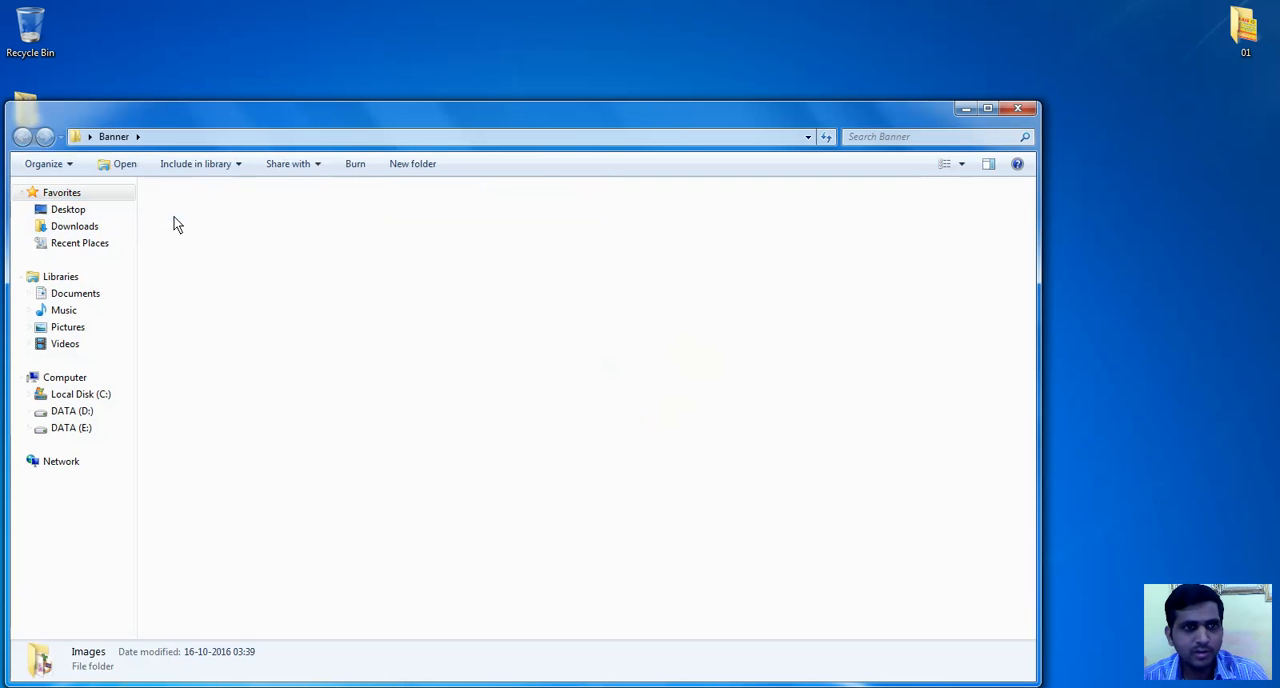
click(176, 232)
click(266, 240)
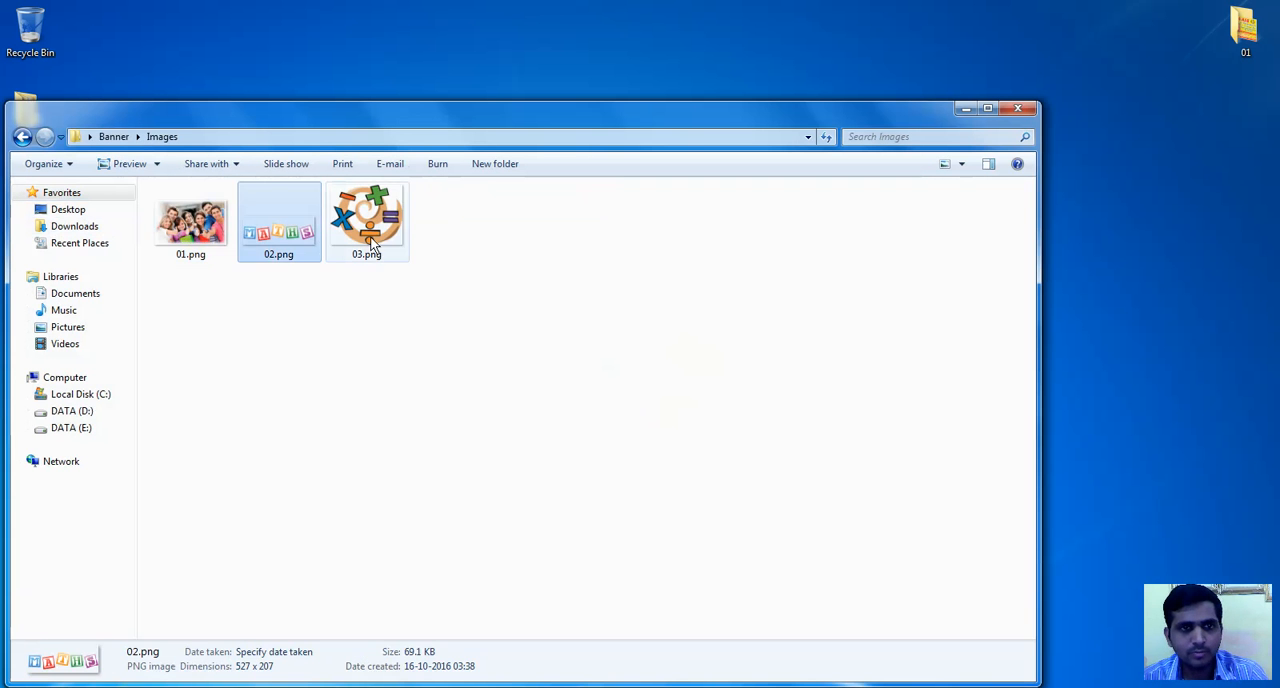
click(366, 222)
click(194, 228)
click(278, 242)
click(366, 225)
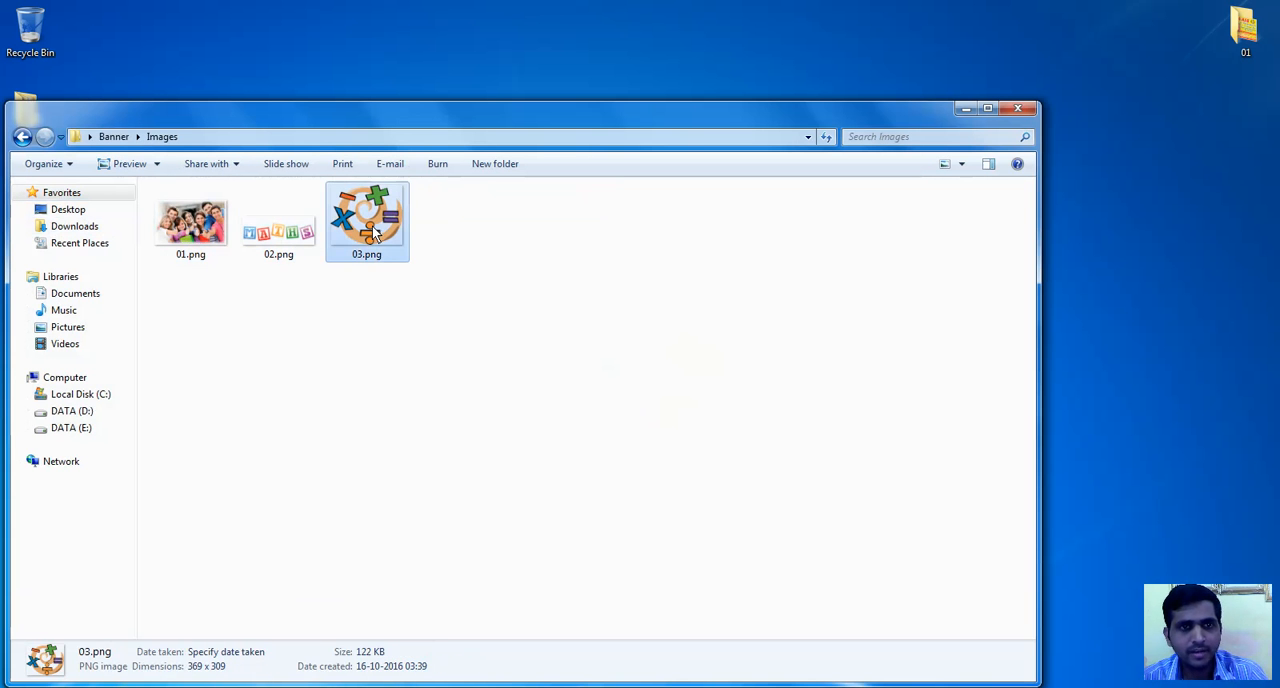
click(179, 245)
click(363, 218)
click(272, 238)
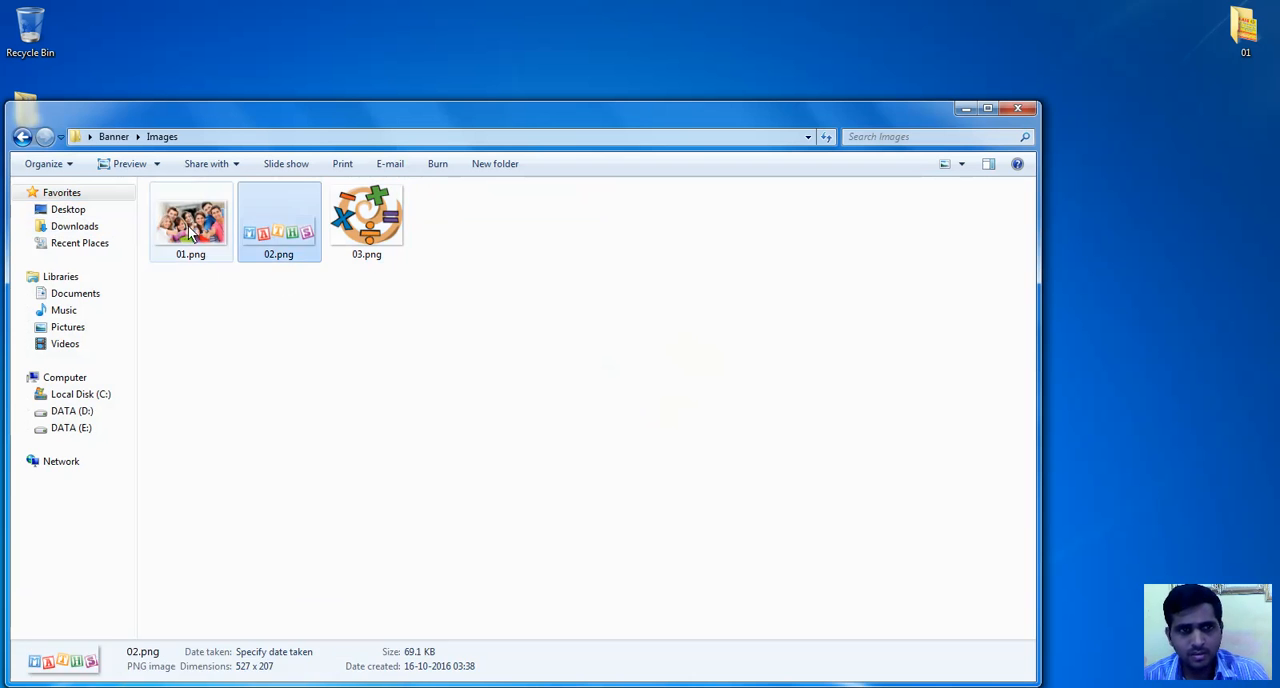
click(192, 232)
click(850, 243)
click(1016, 110)
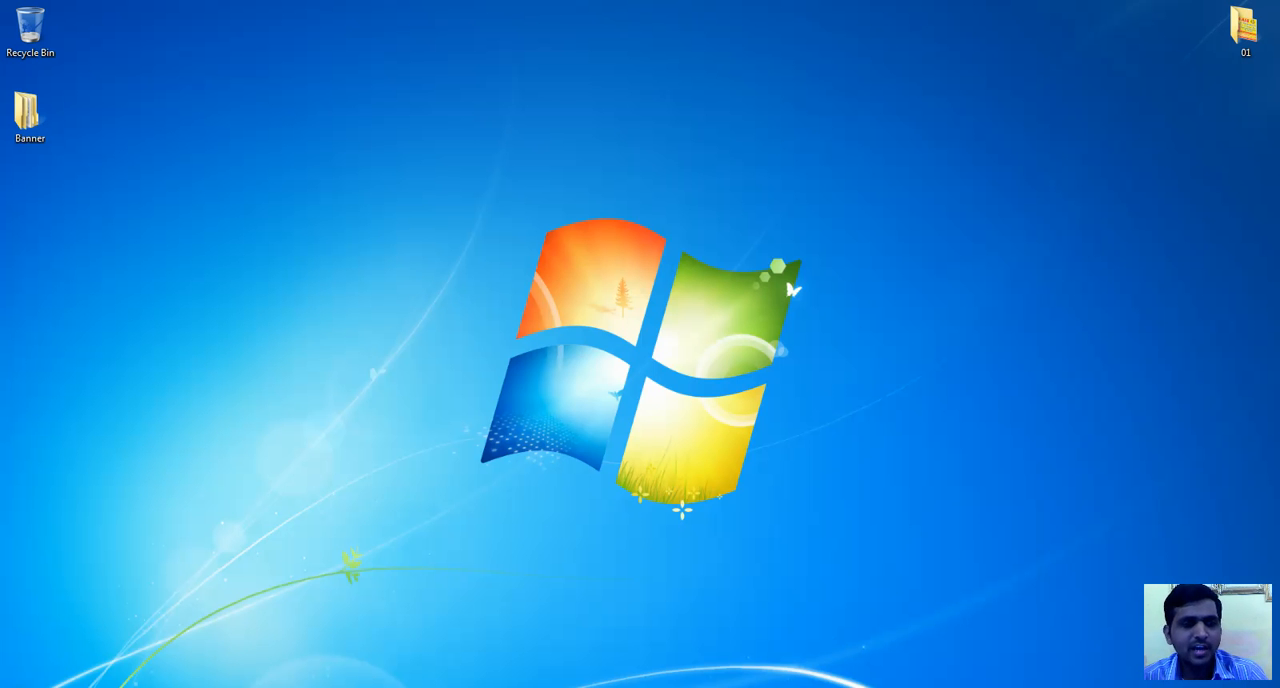
Launch Adobe Photoshop CS3
click(20, 684)
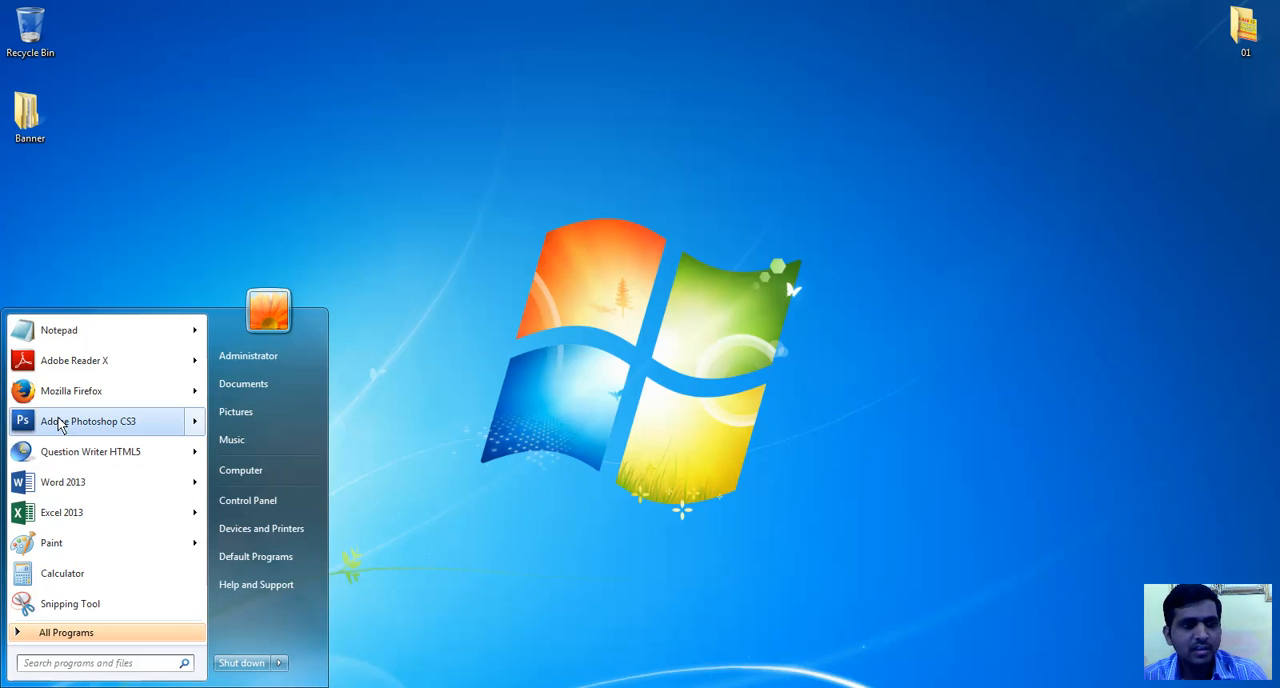
mouse_move(63, 423)
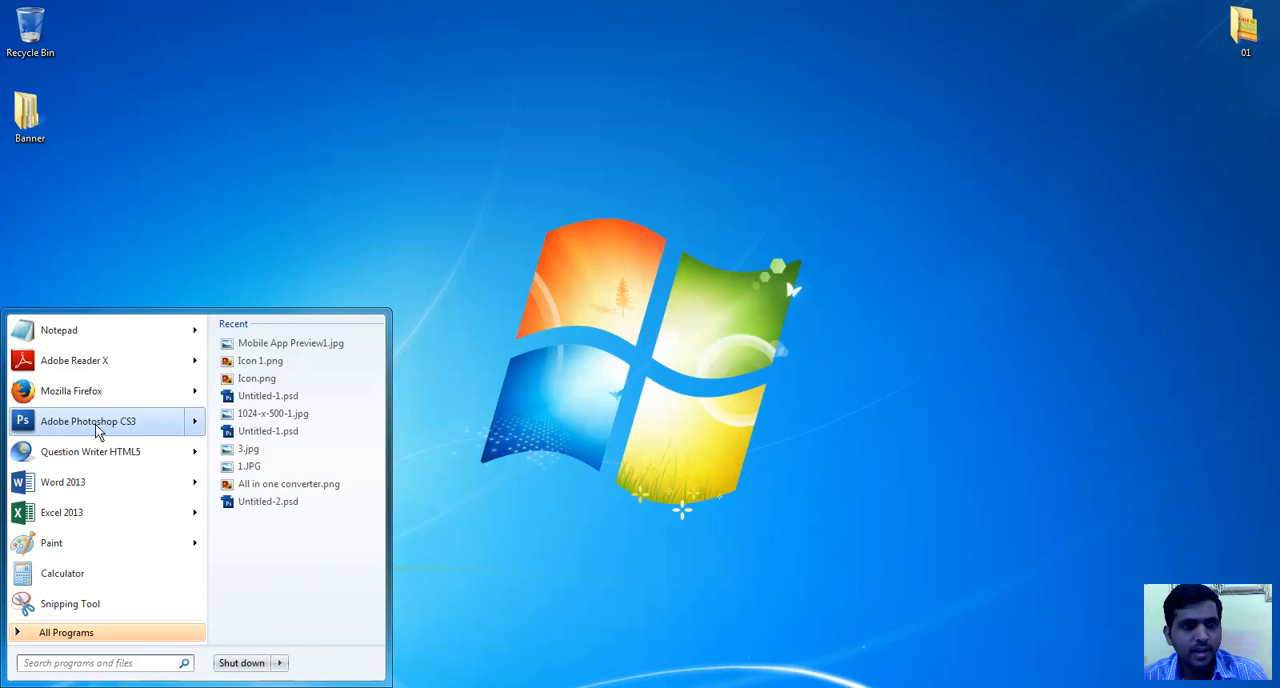
click(104, 424)
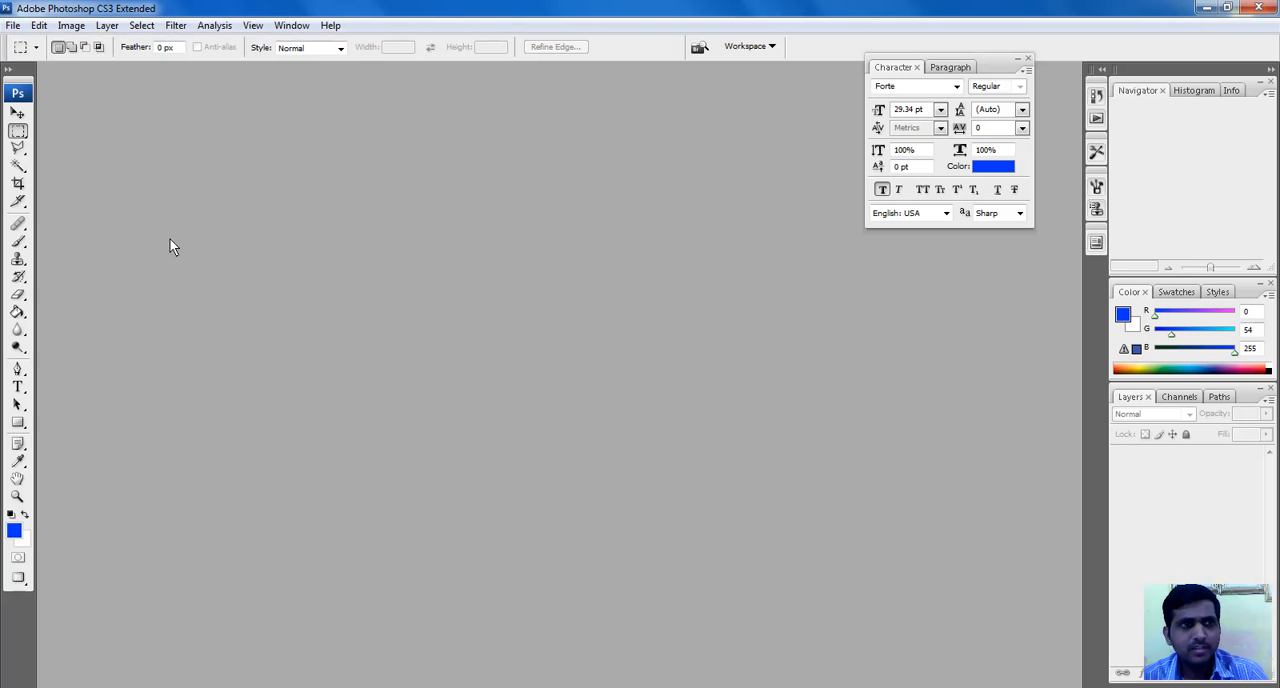
Start a new document with a width of 6 inches and a height of 4 inches
click(10, 30)
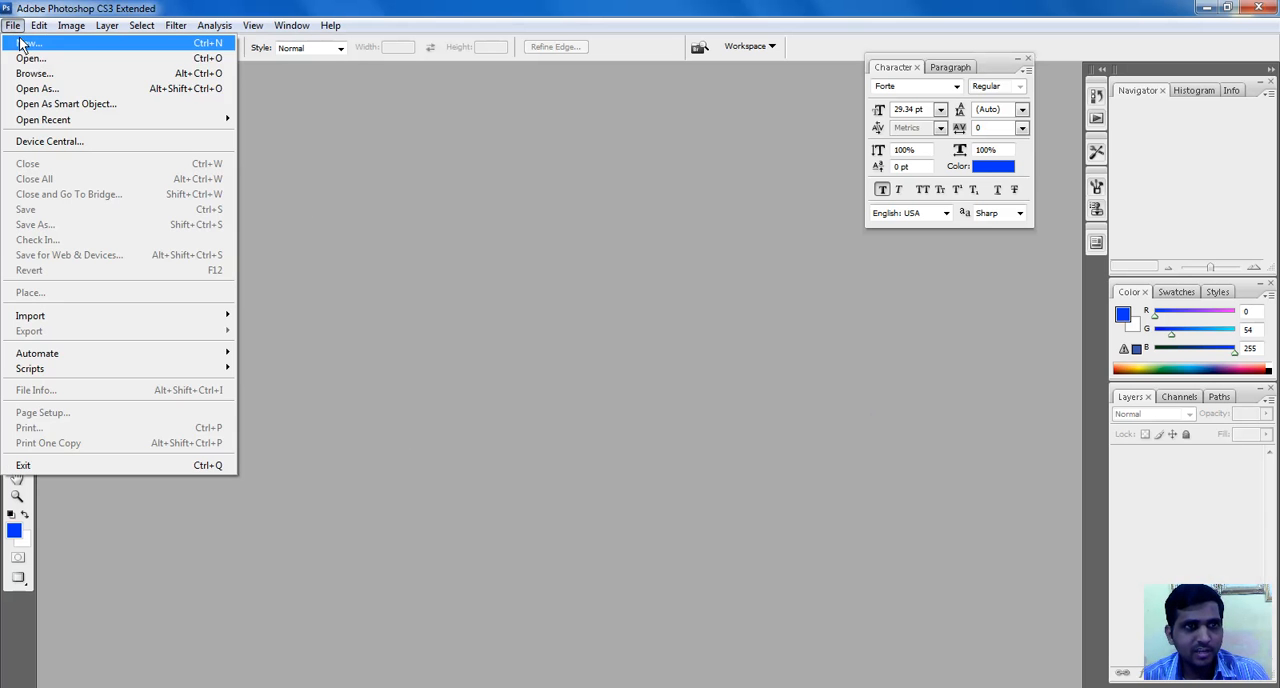
click(24, 43)
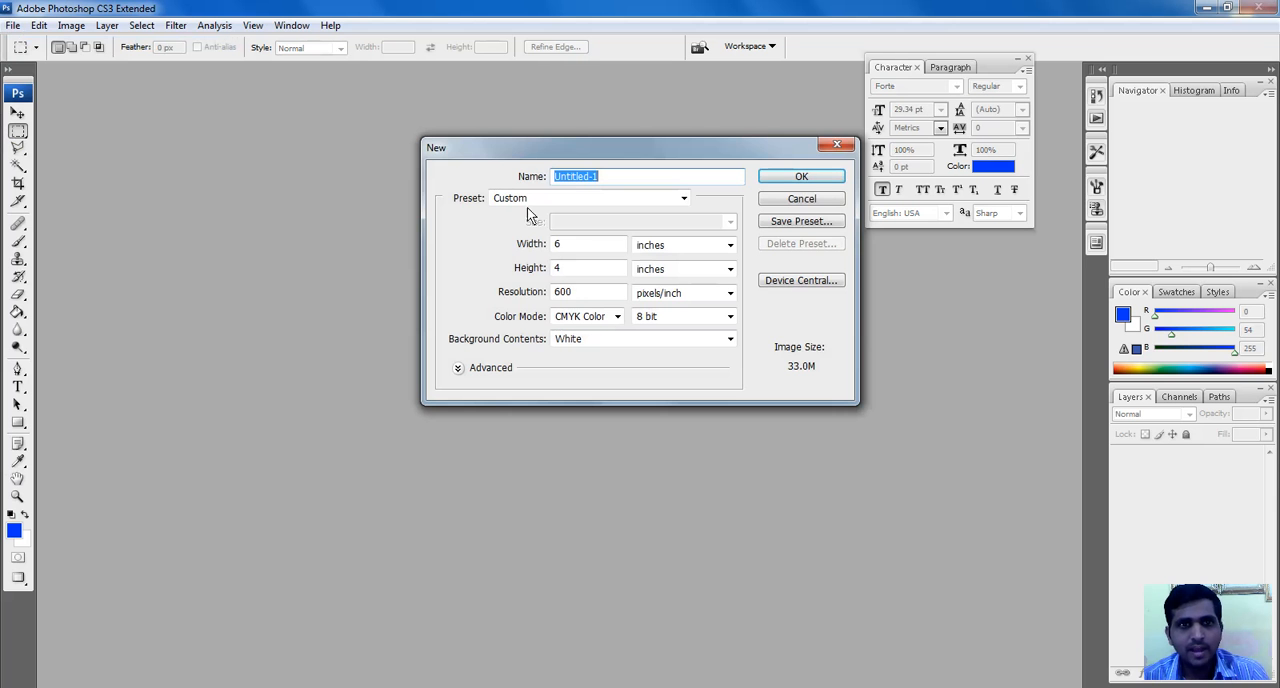
drag(587, 152, 553, 156)
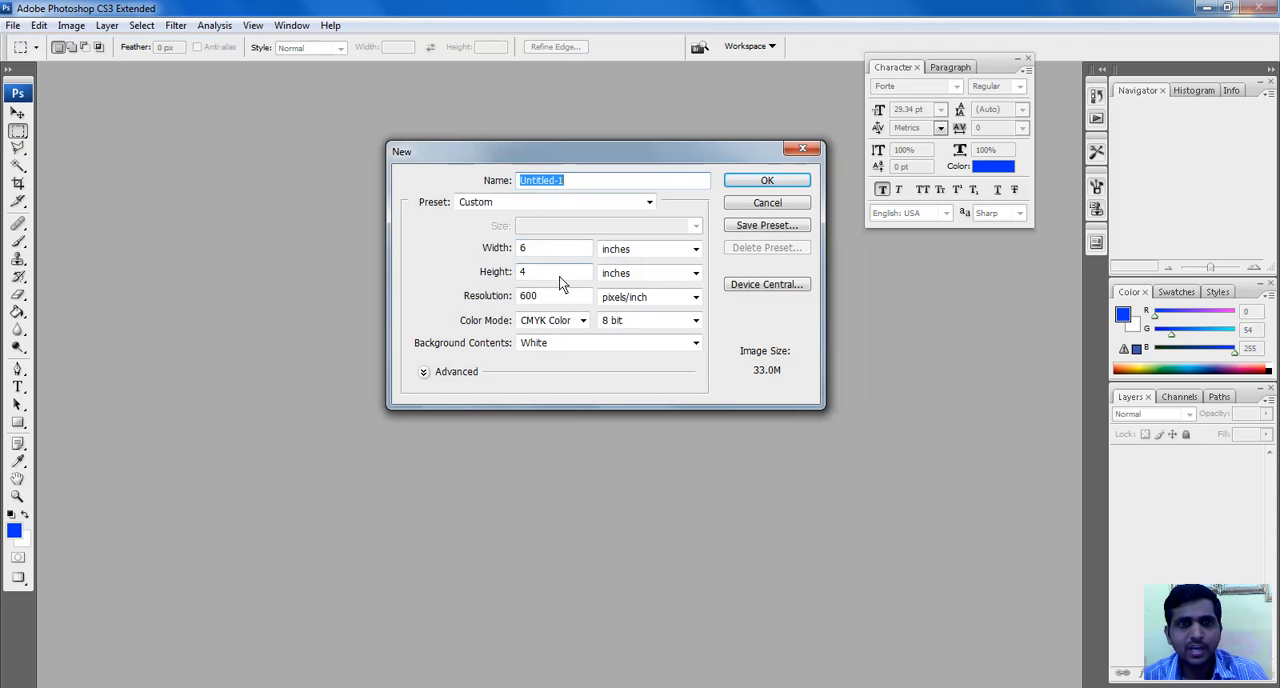
click(554, 251)
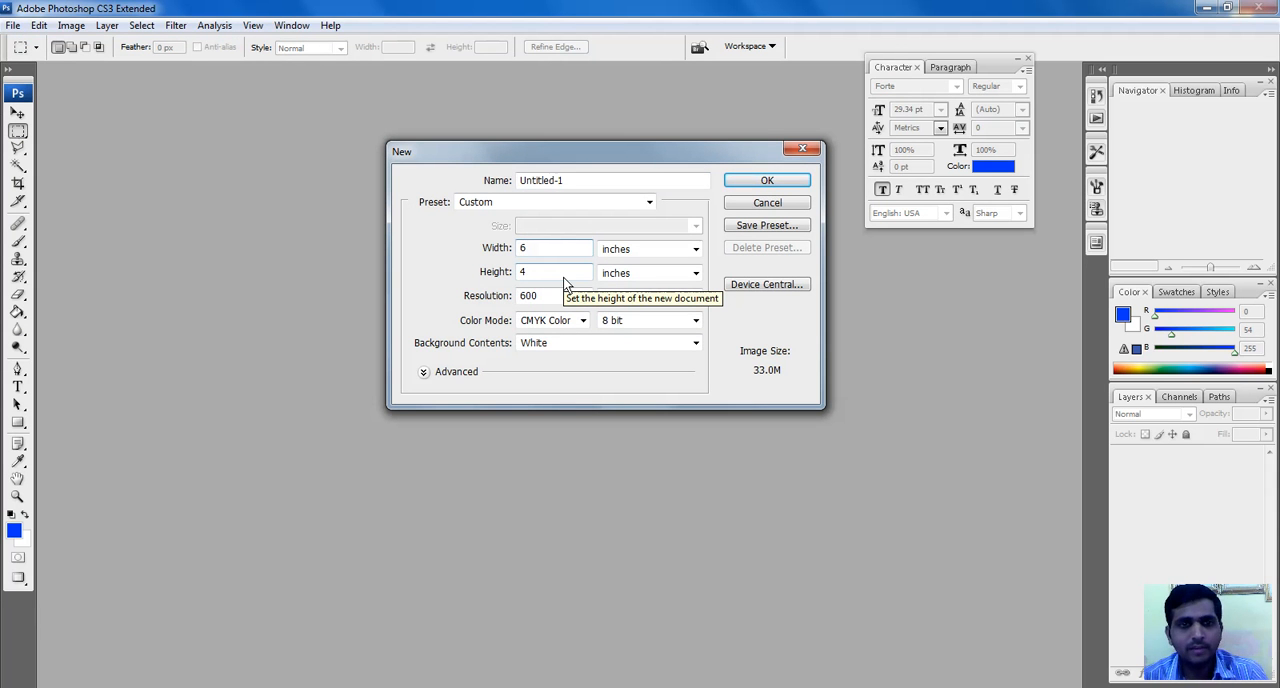
click(630, 251)
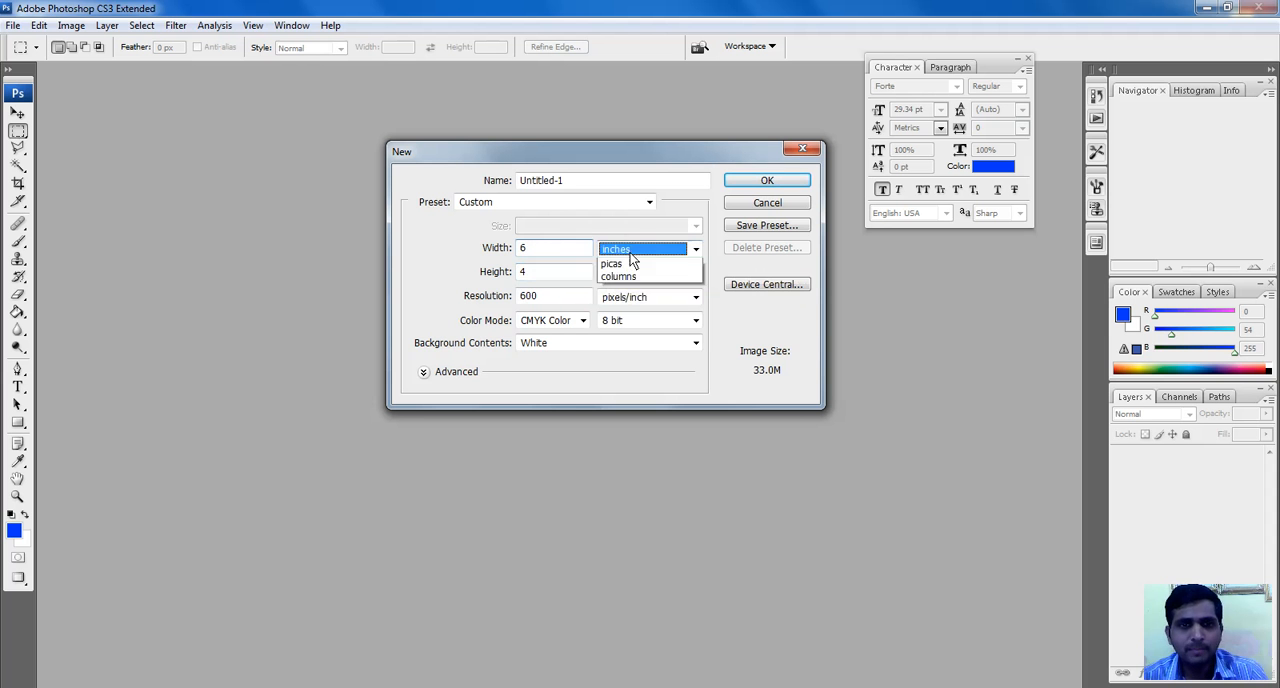
click(630, 276)
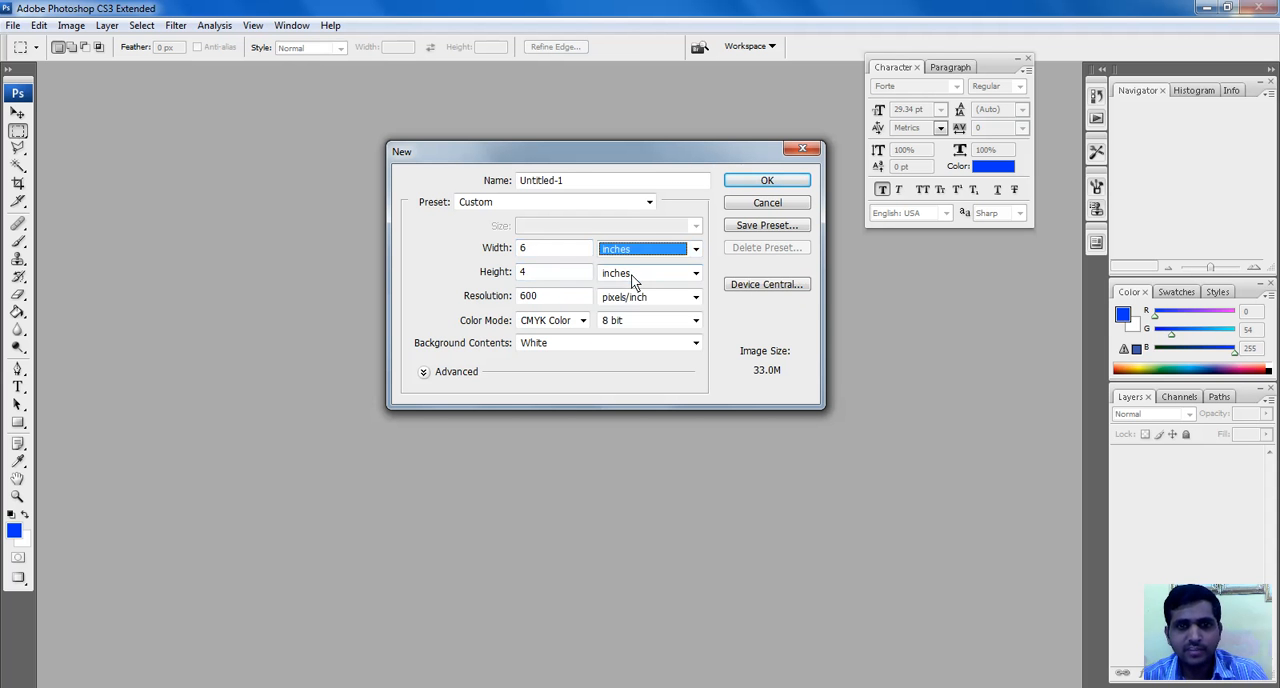
click(631, 275)
click(631, 276)
drag(548, 253, 483, 254)
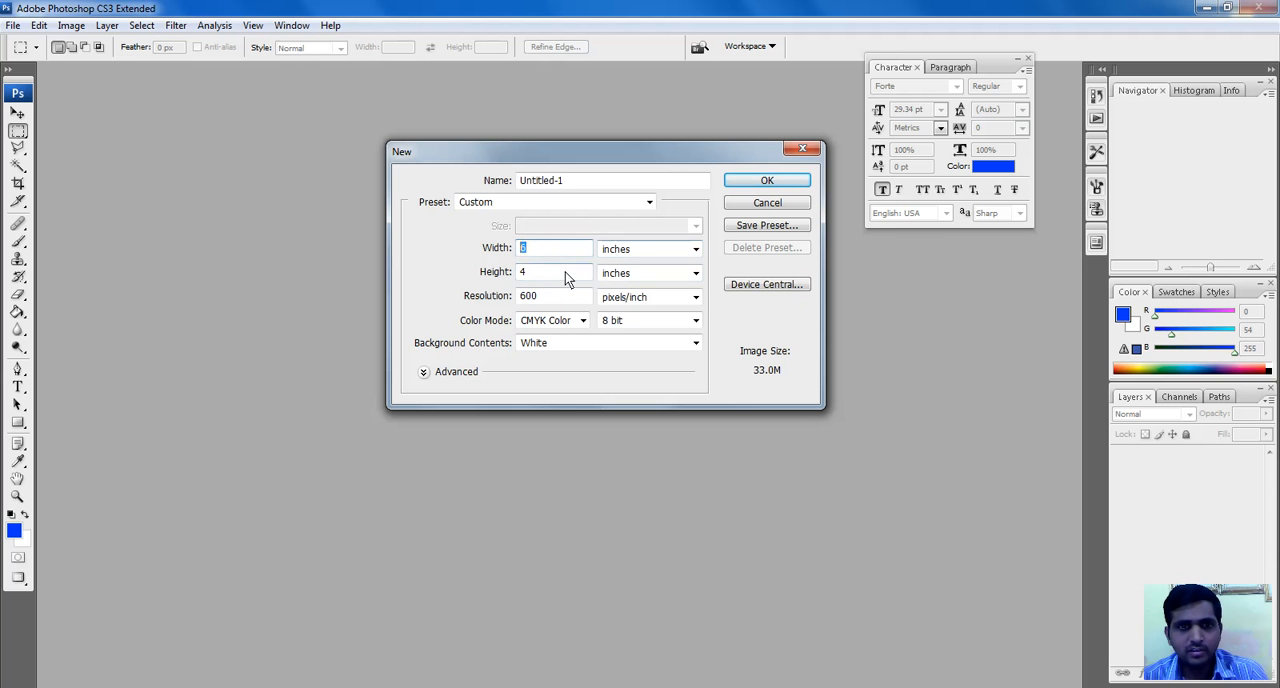
click(565, 272)
drag(517, 284, 575, 283)
click(628, 275)
click(626, 285)
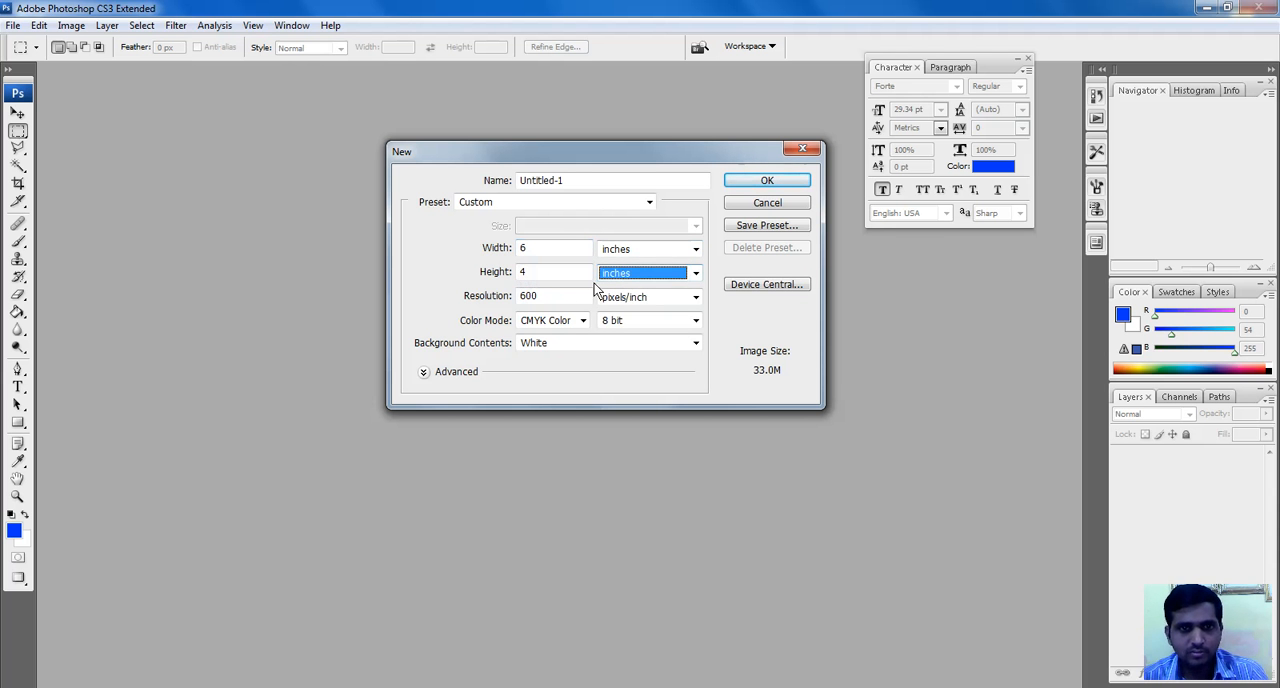
Use a resolution of 600 pixels/inch and CMYK Color mode, and create the document
drag(560, 299, 492, 305)
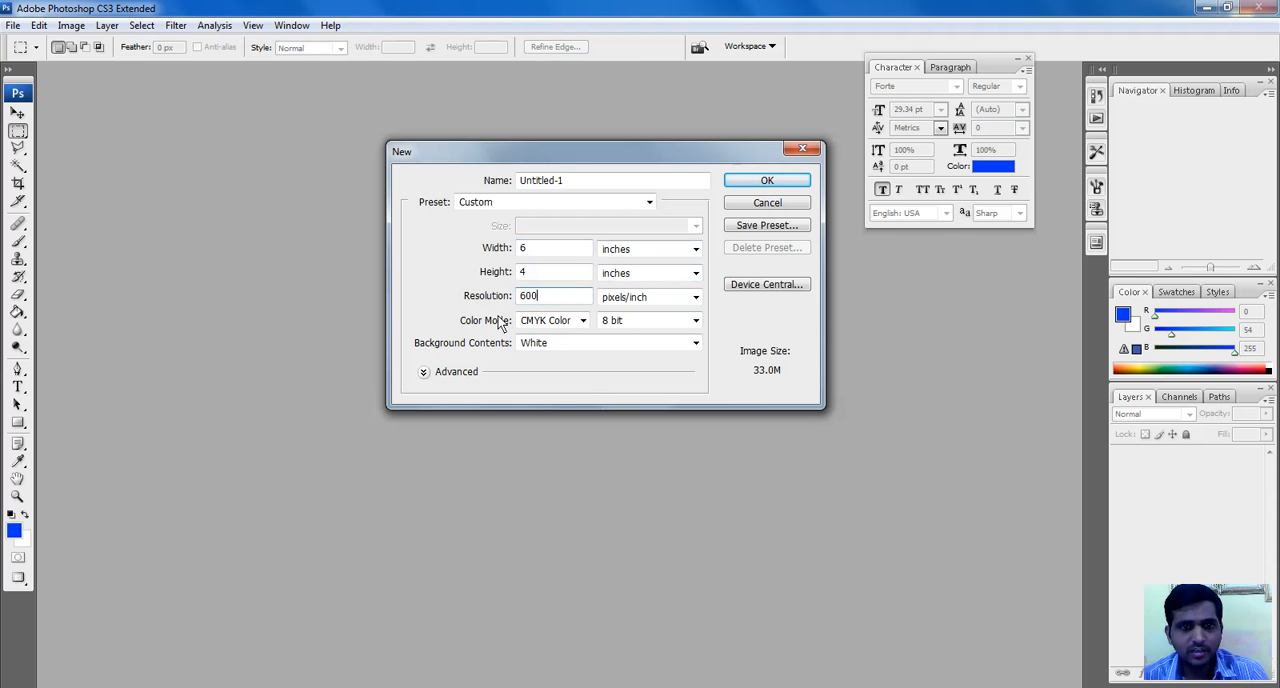
click(582, 321)
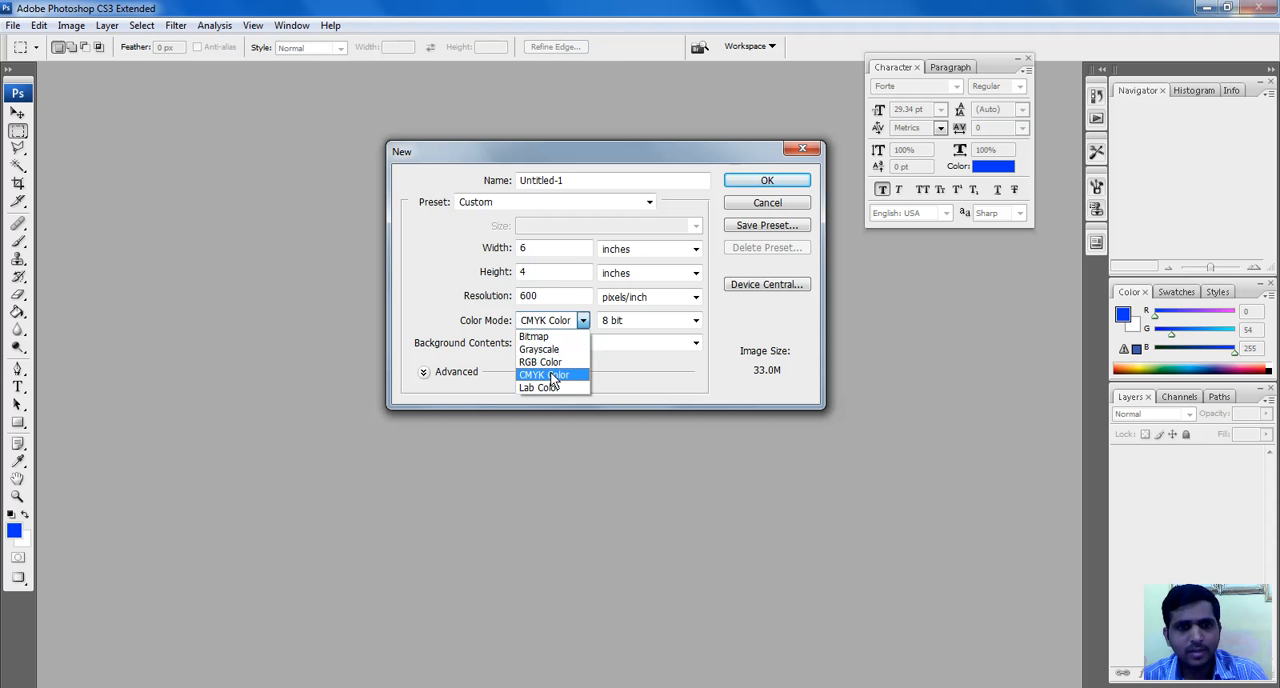
click(565, 376)
key(shift+Tab)
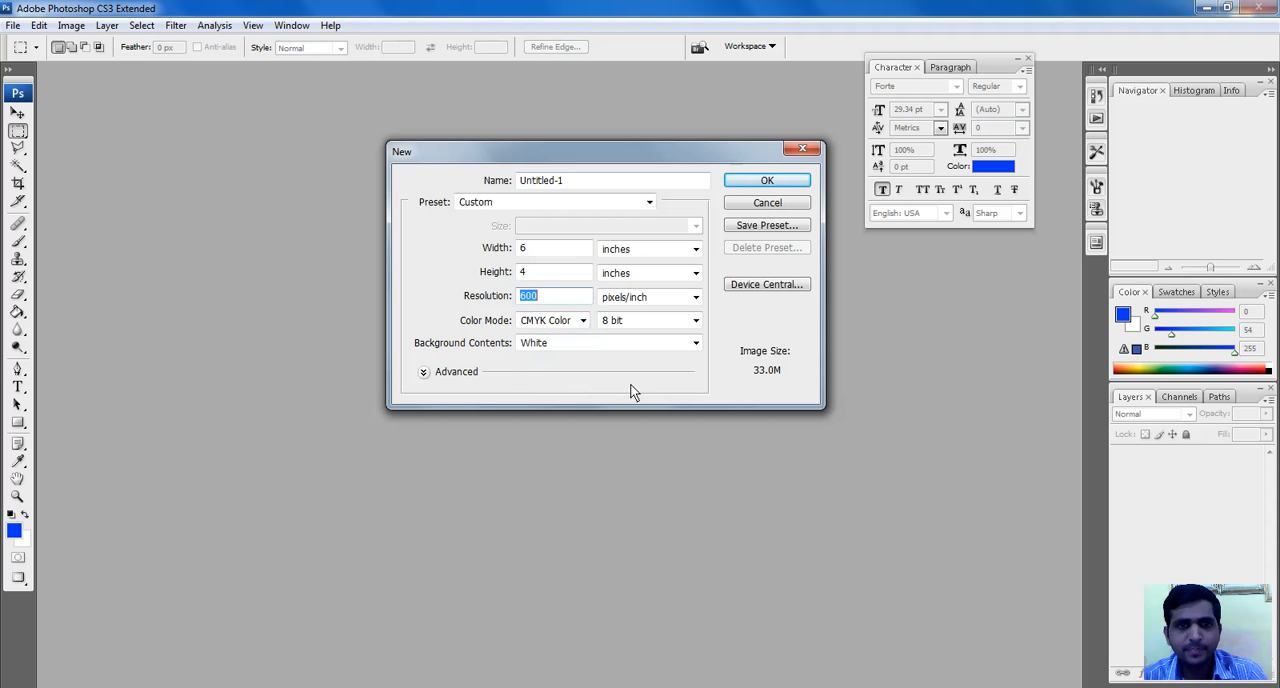
click(766, 181)
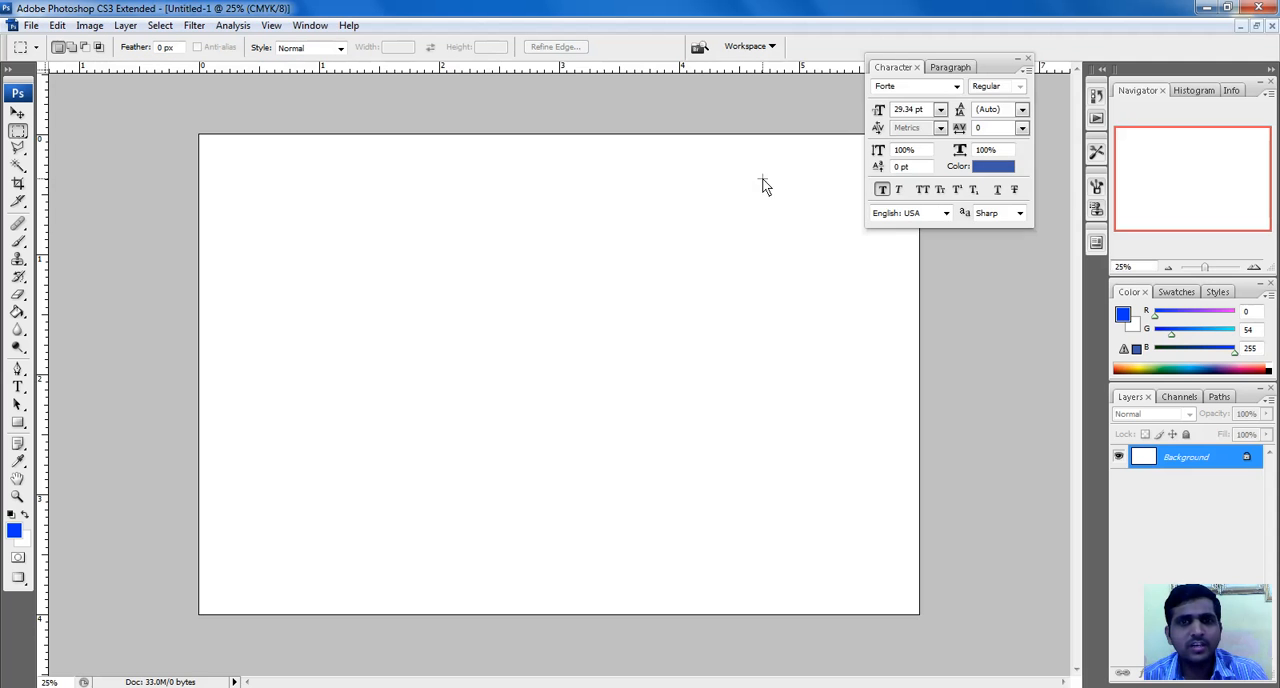
Hide the Character palette and add a text box about 2.3 by 0.6 inches in the canvas's upper part containing the surname as heading
click(1028, 57)
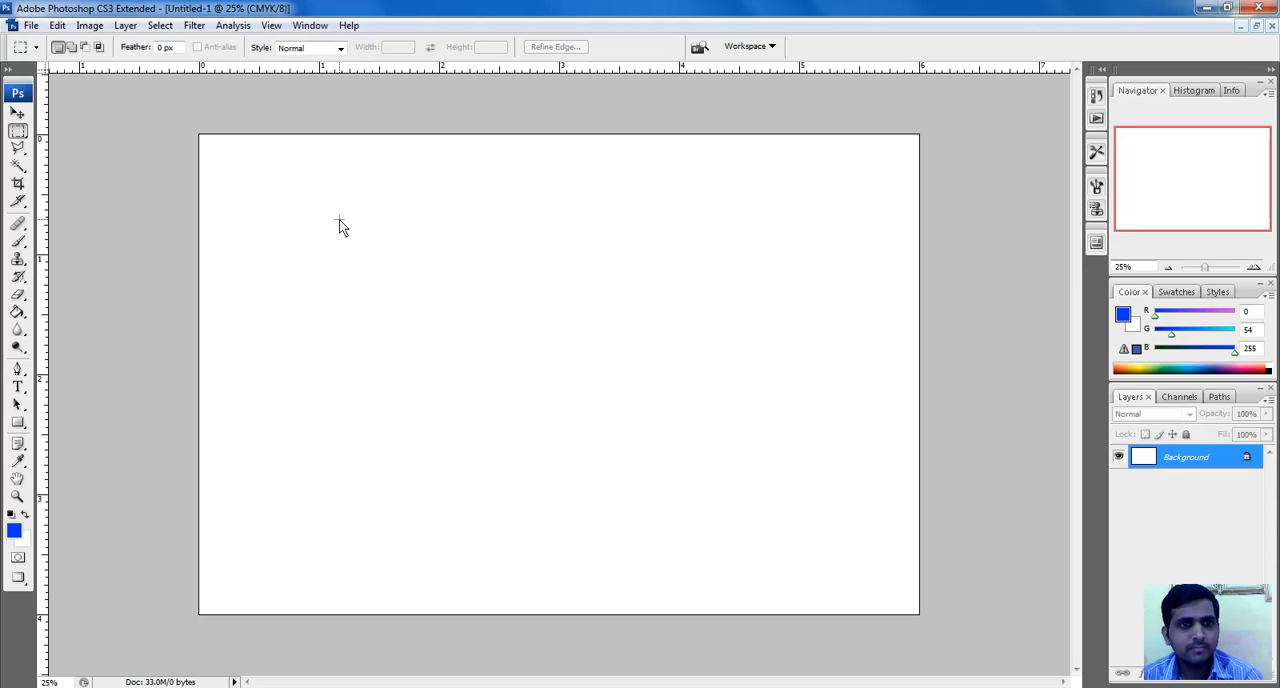
click(17, 387)
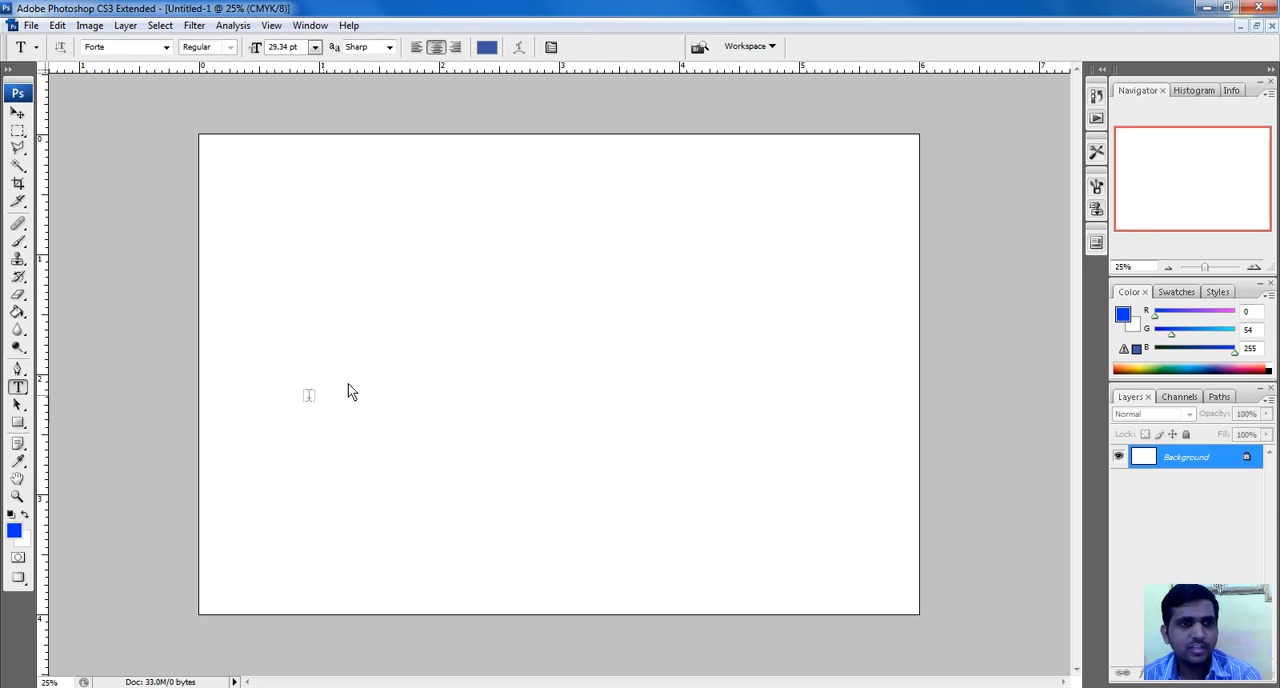
drag(325, 192, 604, 264)
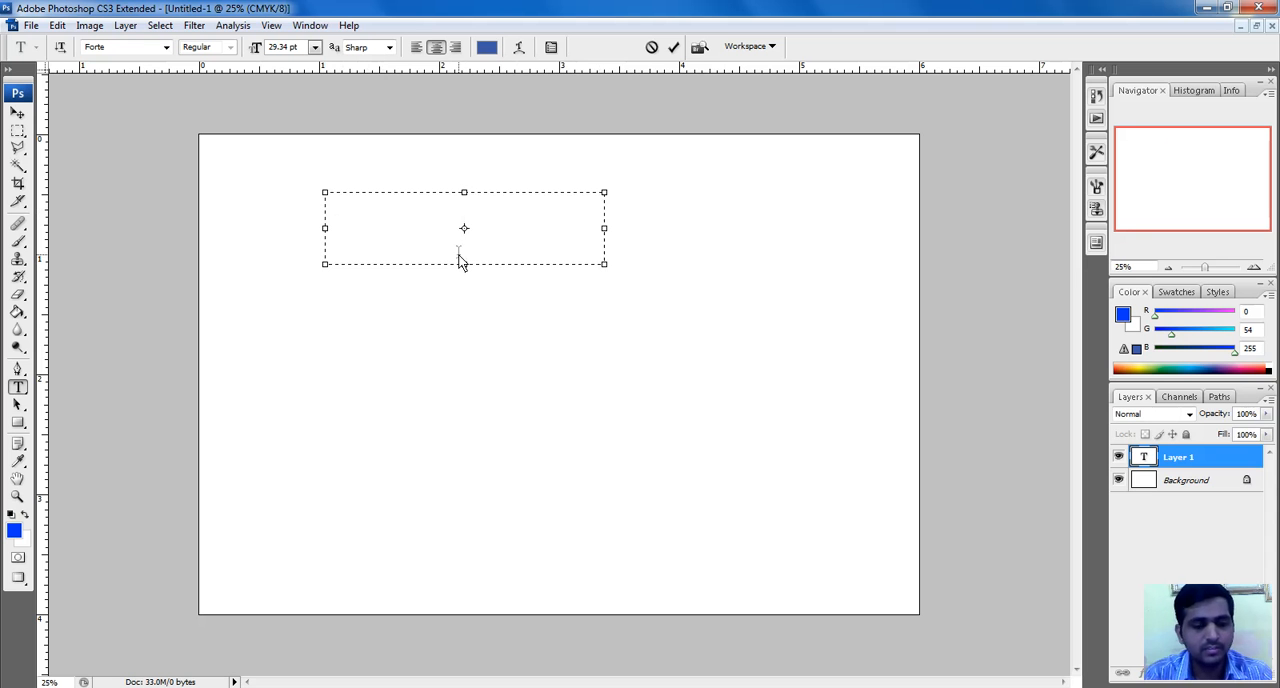
text(DHAWALE)
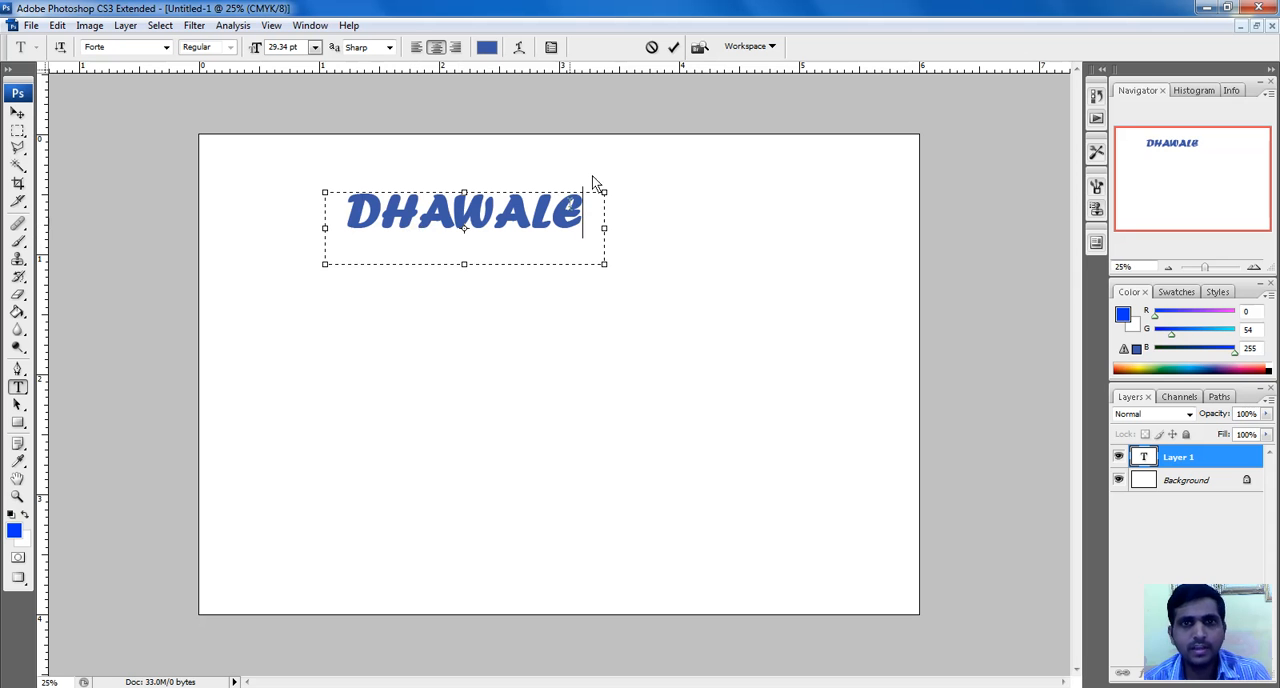
click(674, 48)
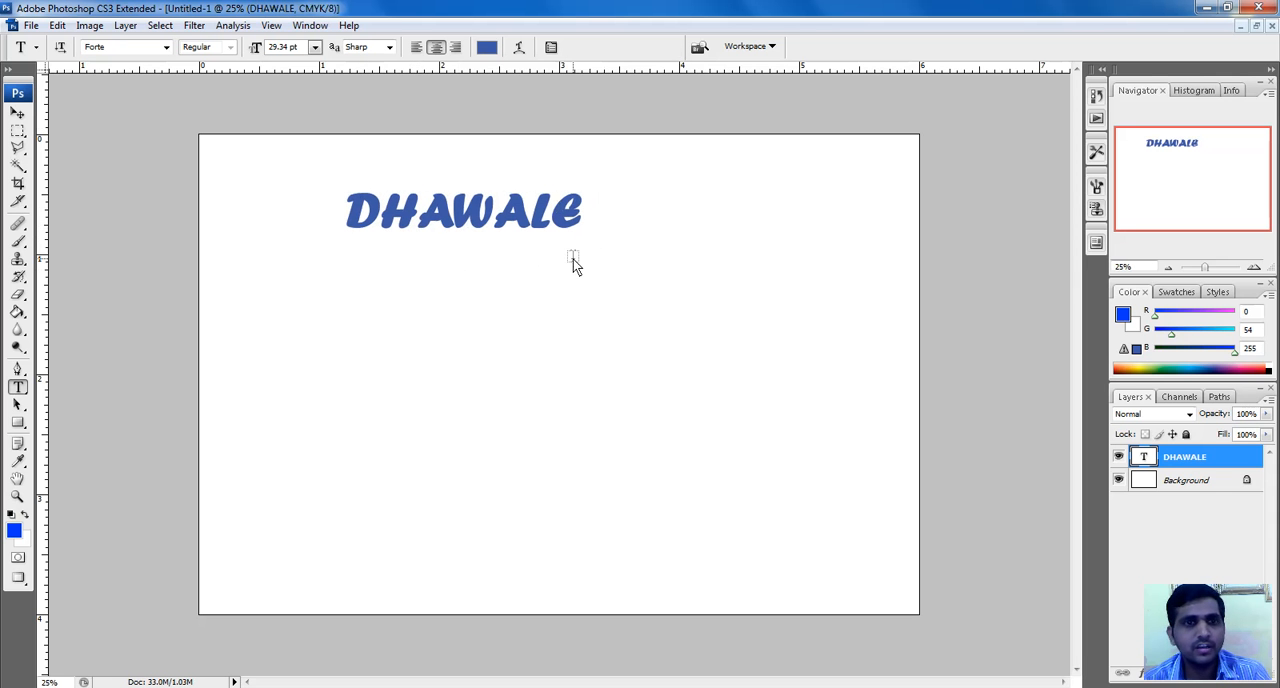
Move the heading toward the canvas's upper-left corner and enlarge it proportionally to about 181.5% with Free Transform
click(18, 113)
drag(384, 209, 312, 184)
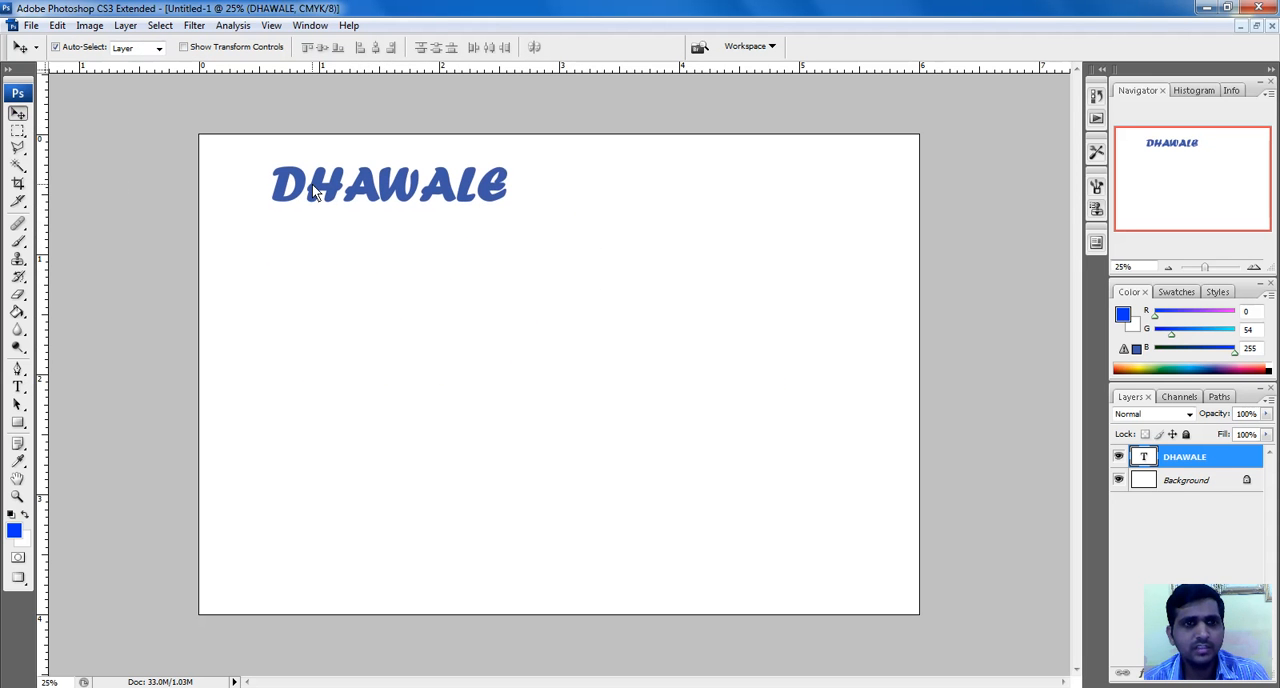
click(57, 25)
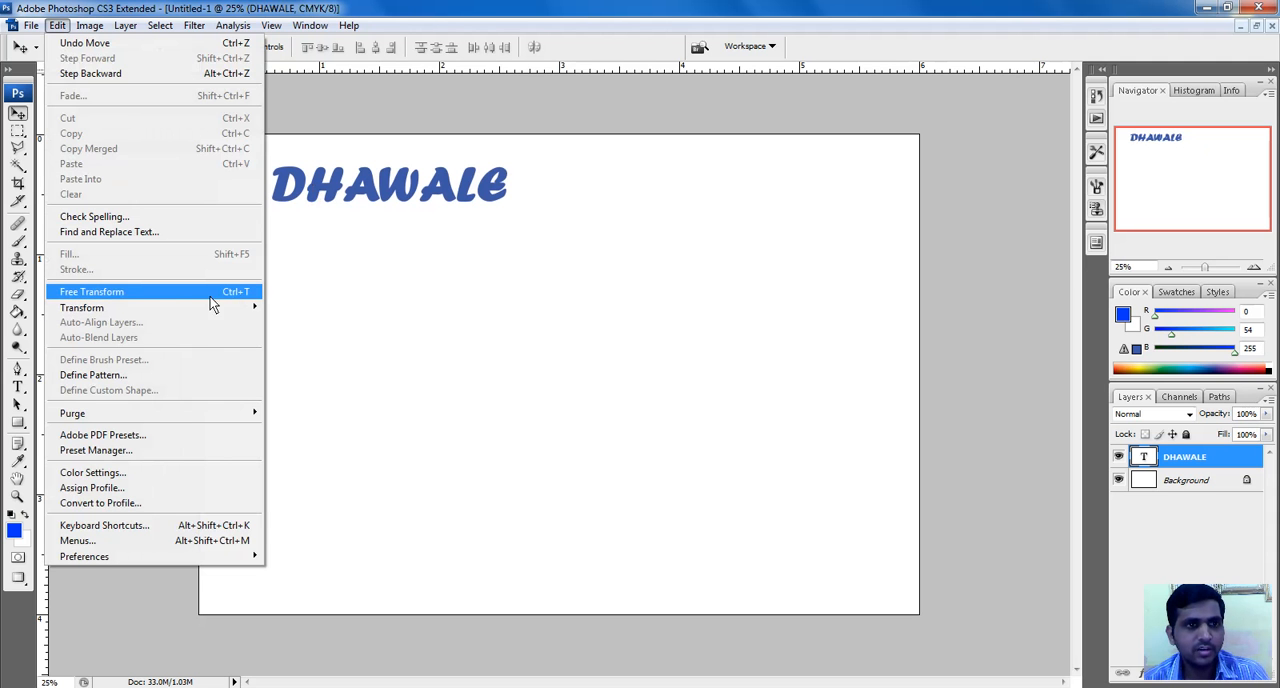
click(172, 293)
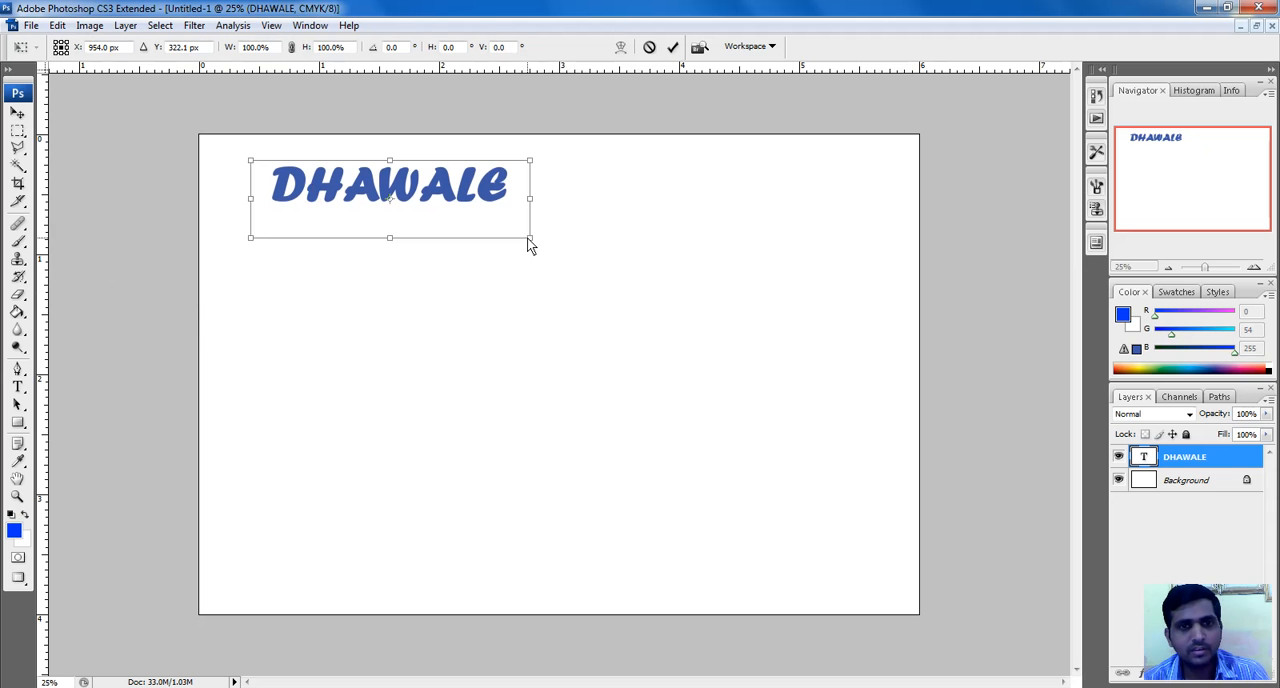
drag(529, 240, 746, 354)
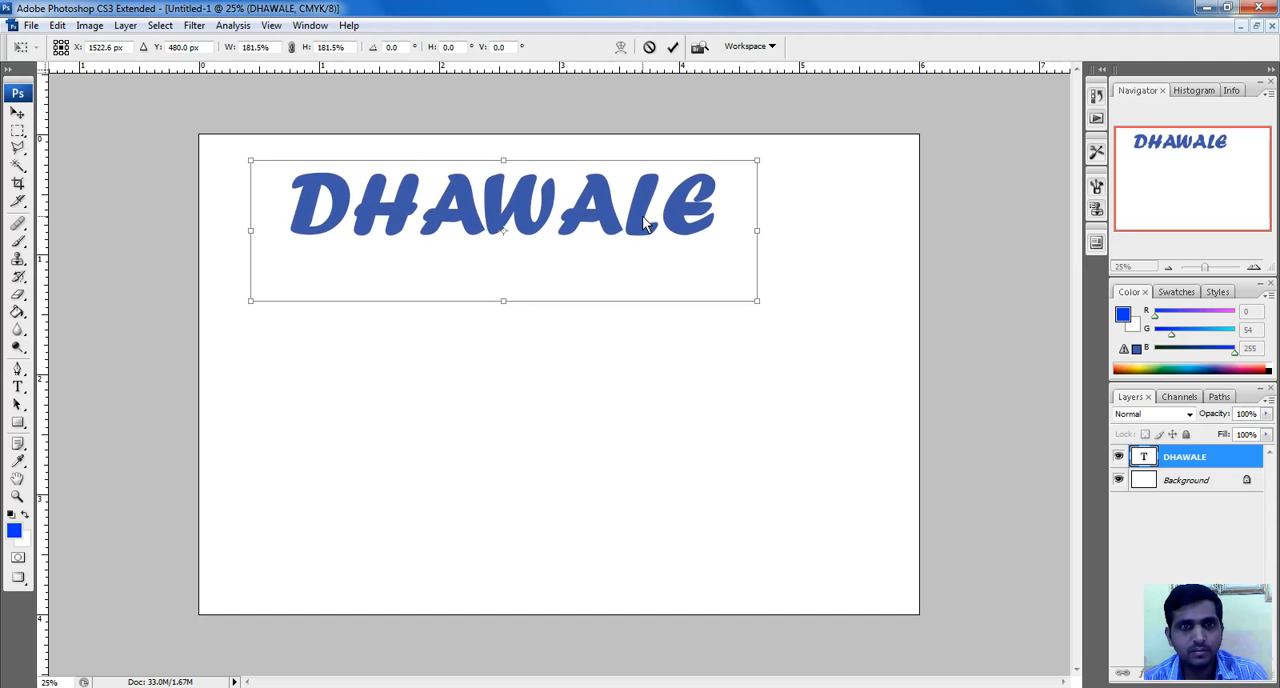
drag(645, 224, 619, 226)
key(Return)
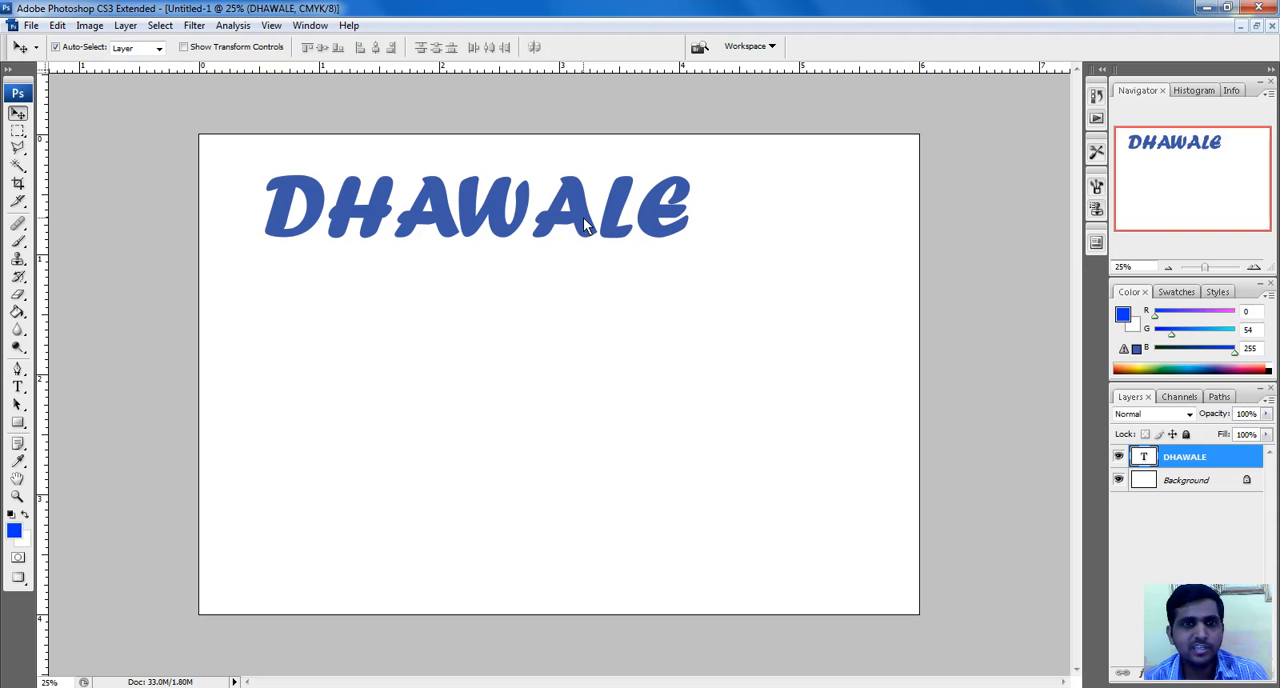
Set the foreground color to yellow (#fff600) and fill the Background layer with it using the Paint Bucket
click(1192, 482)
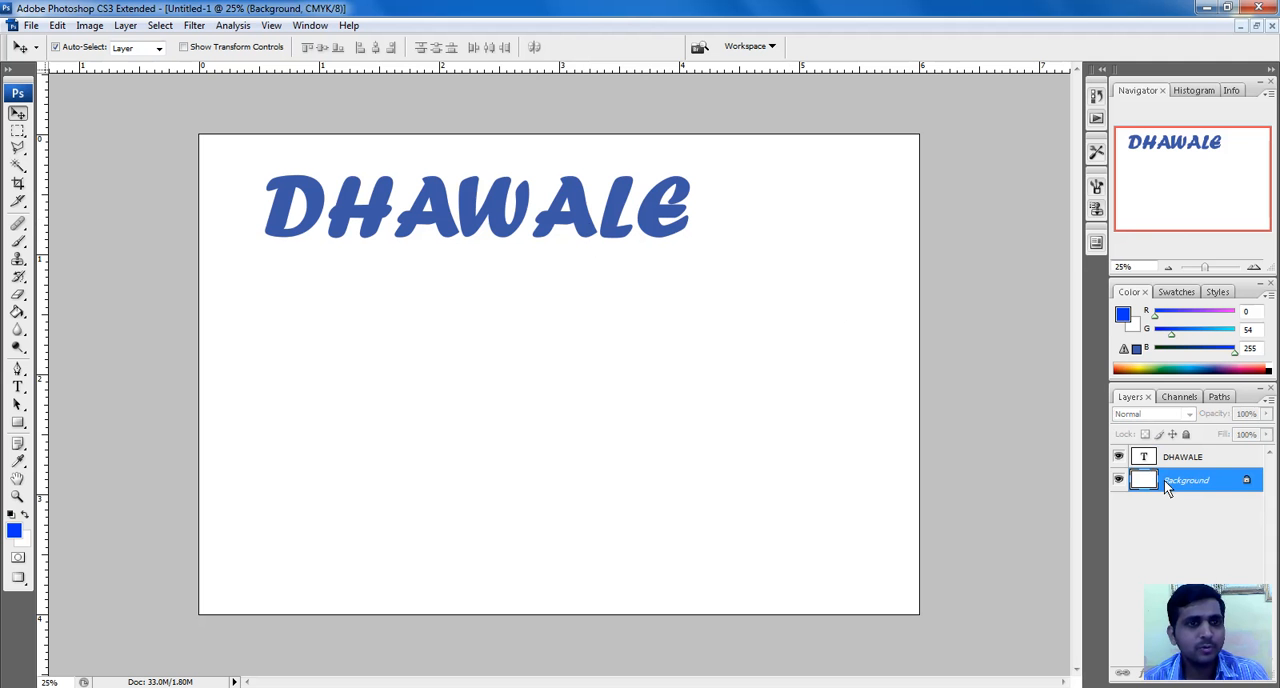
click(14, 532)
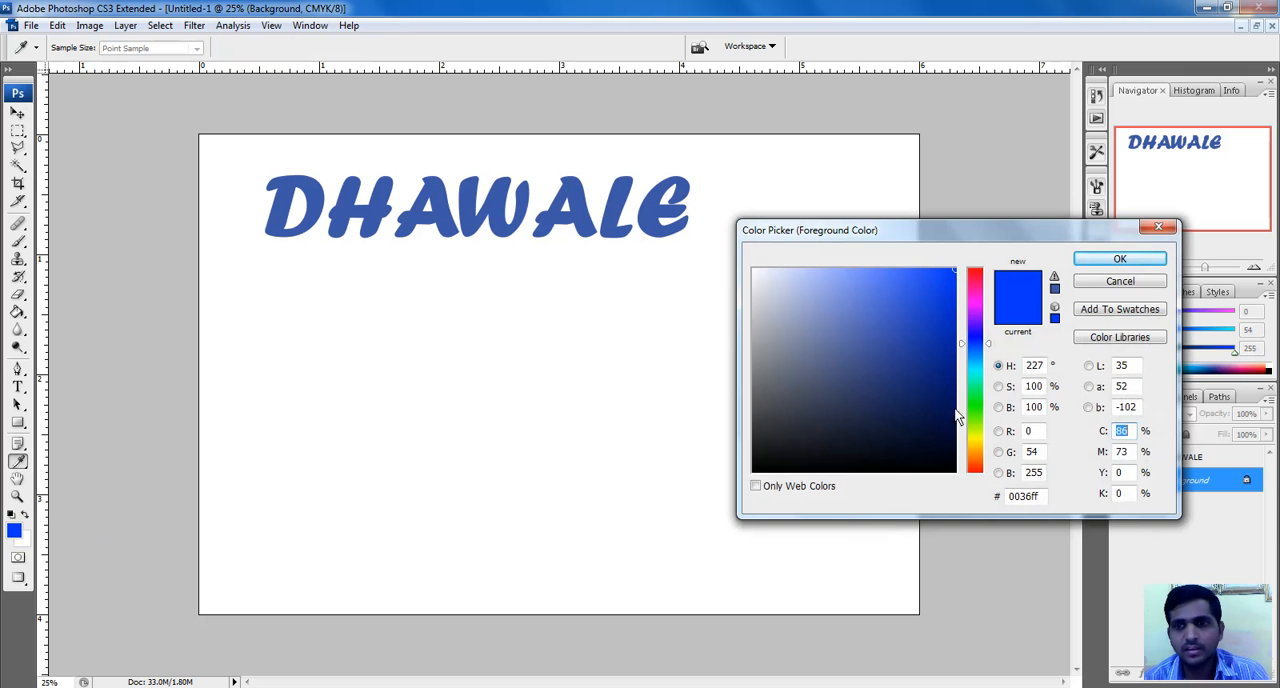
click(976, 431)
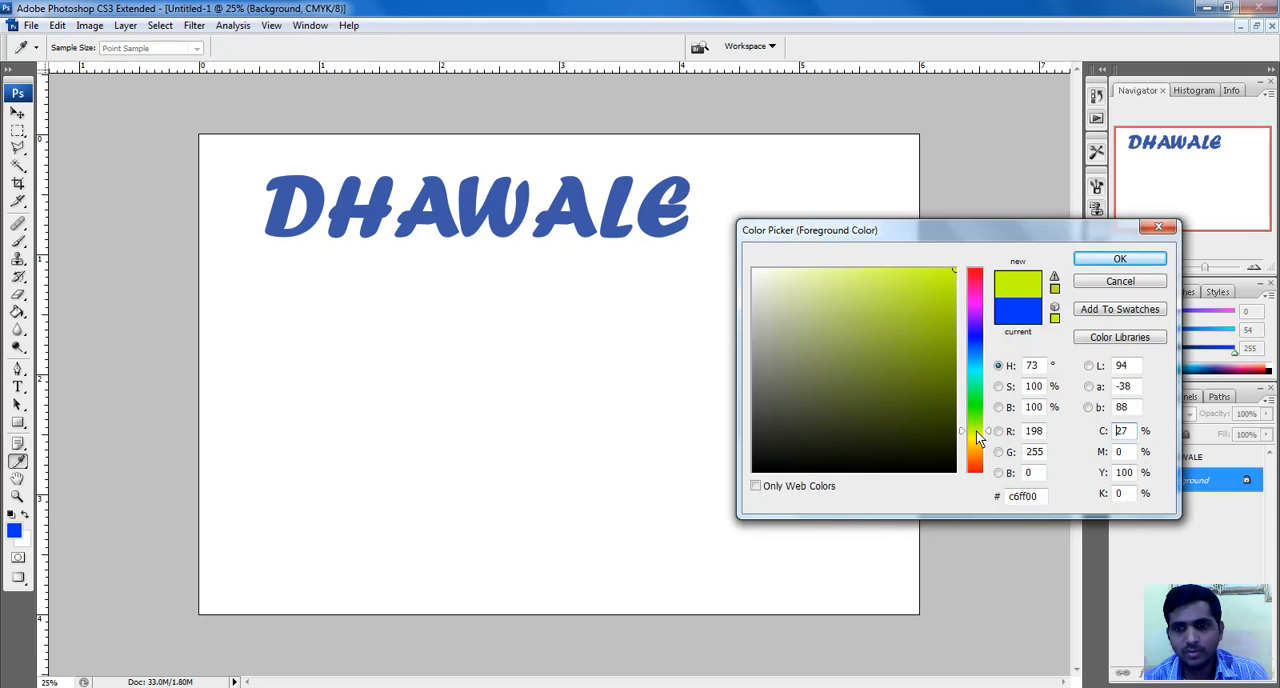
drag(986, 435, 986, 446)
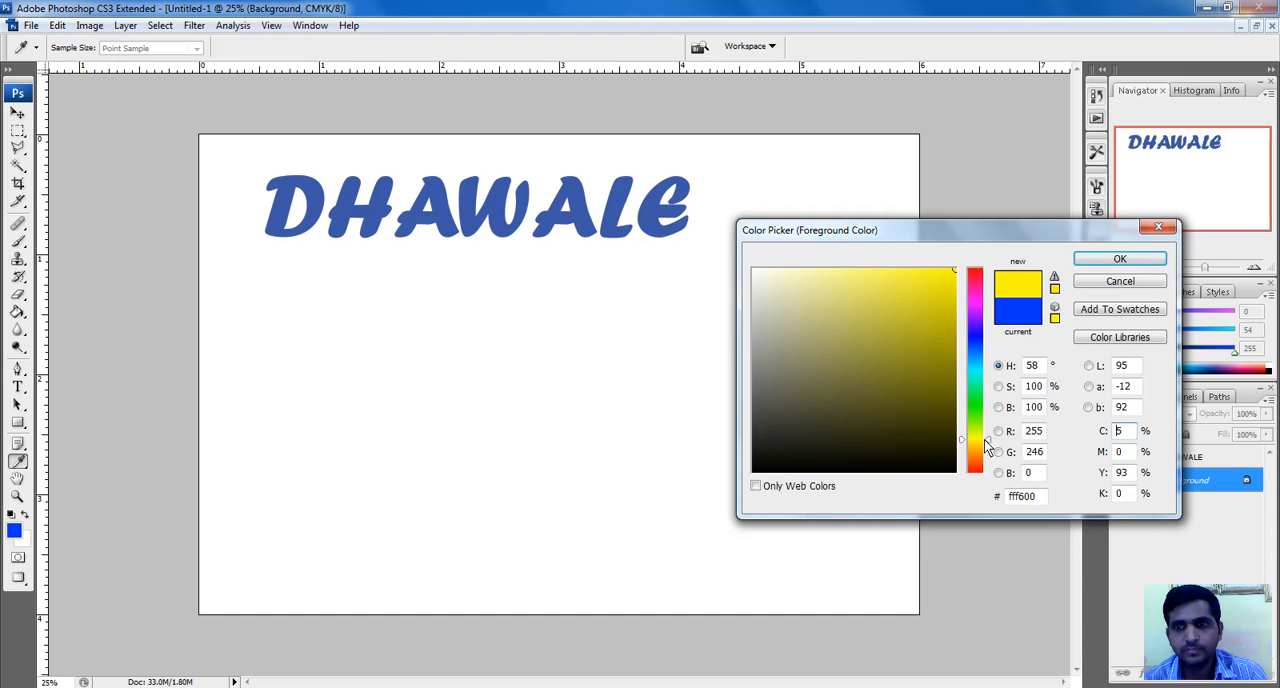
click(1122, 262)
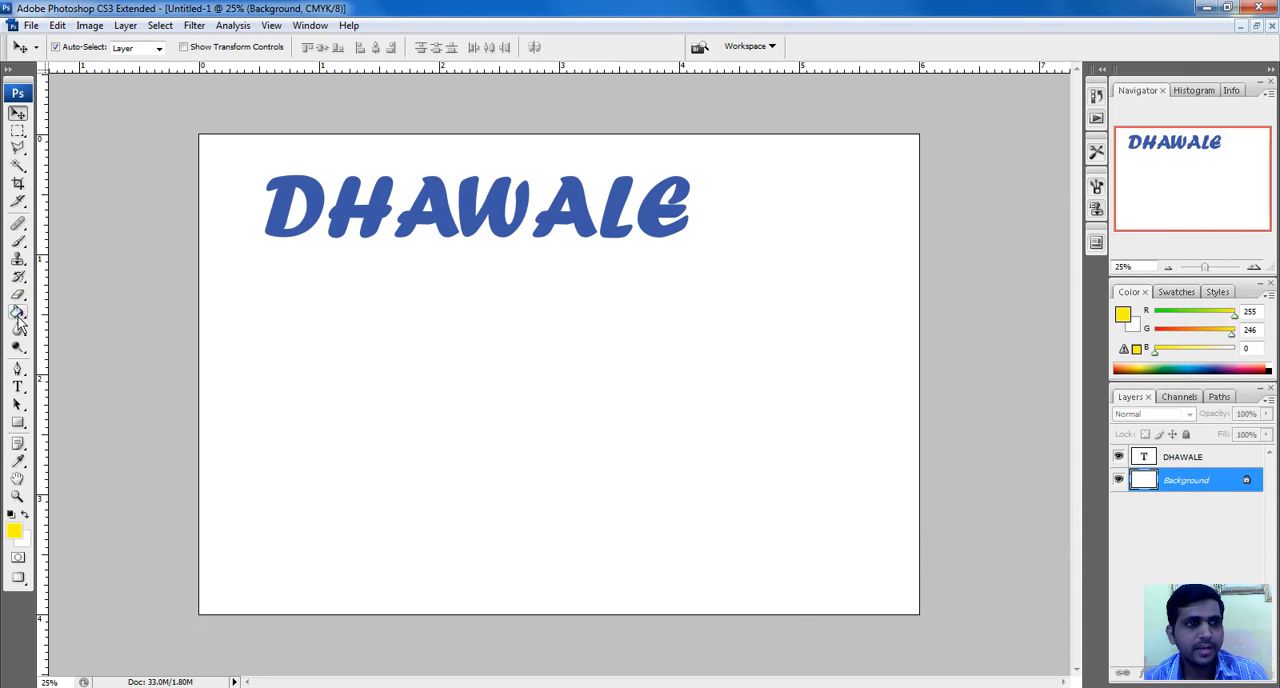
click(19, 313)
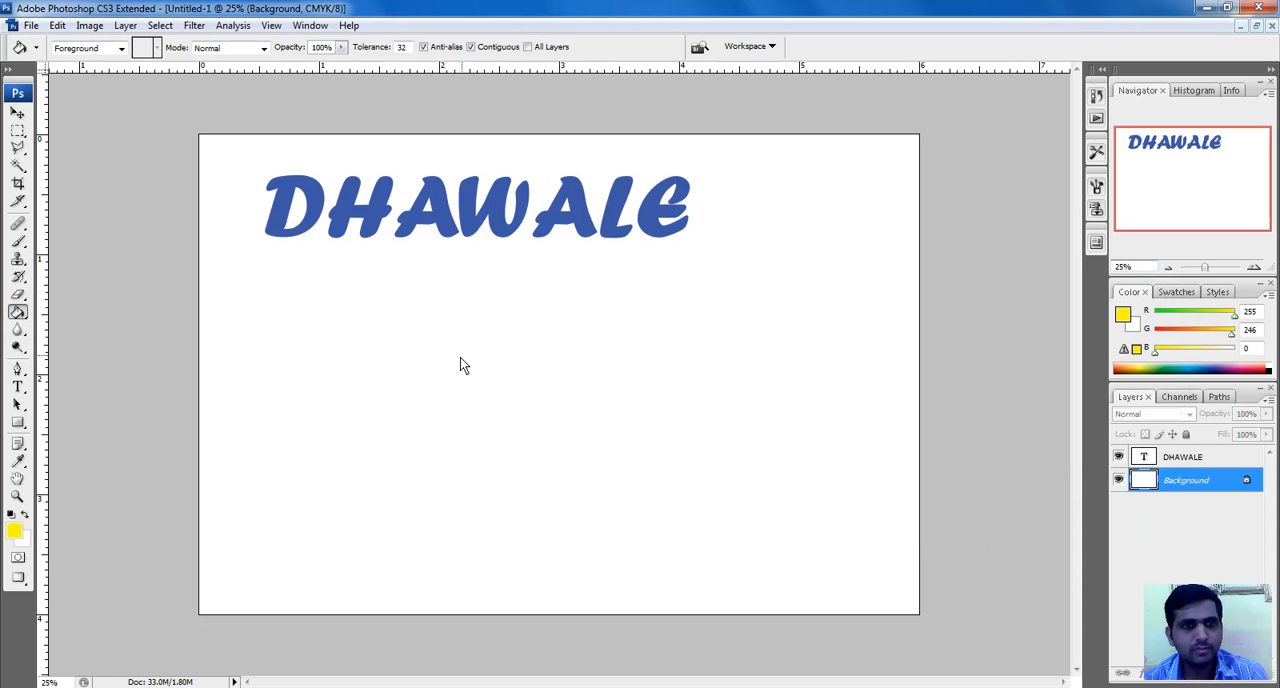
click(510, 347)
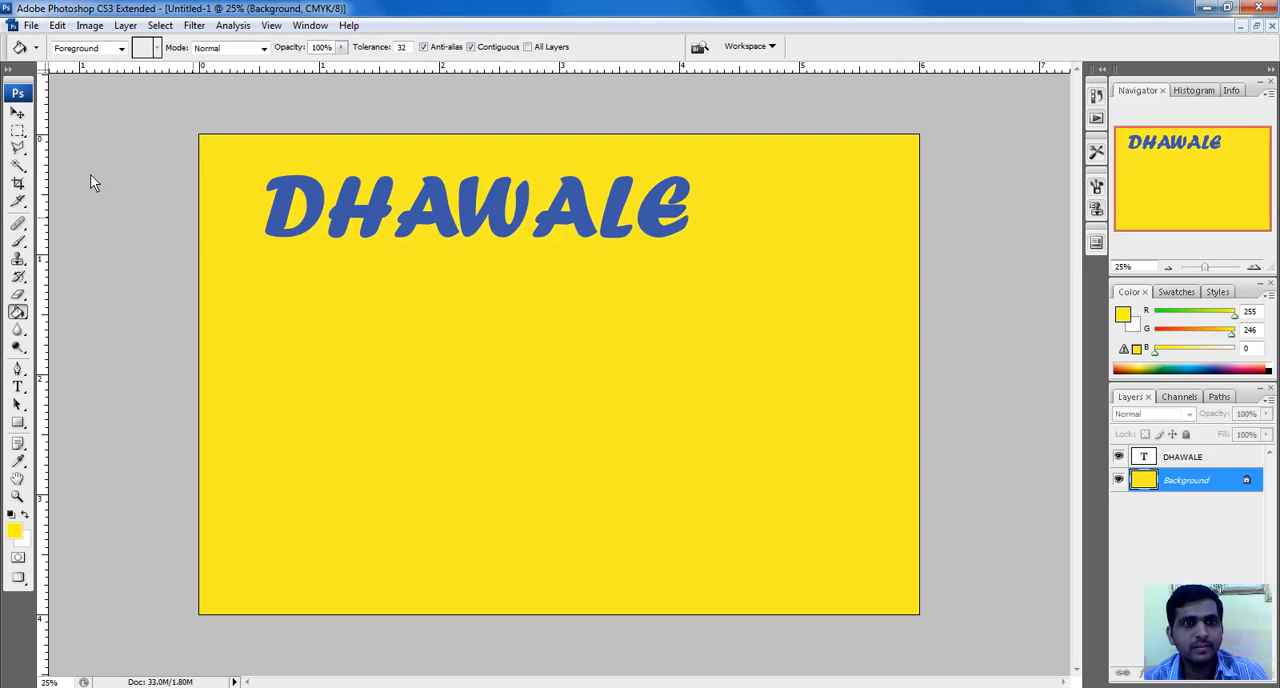
Shift the heading slightly left on the canvas and change its text color to bright red (#ff0600)
click(17, 114)
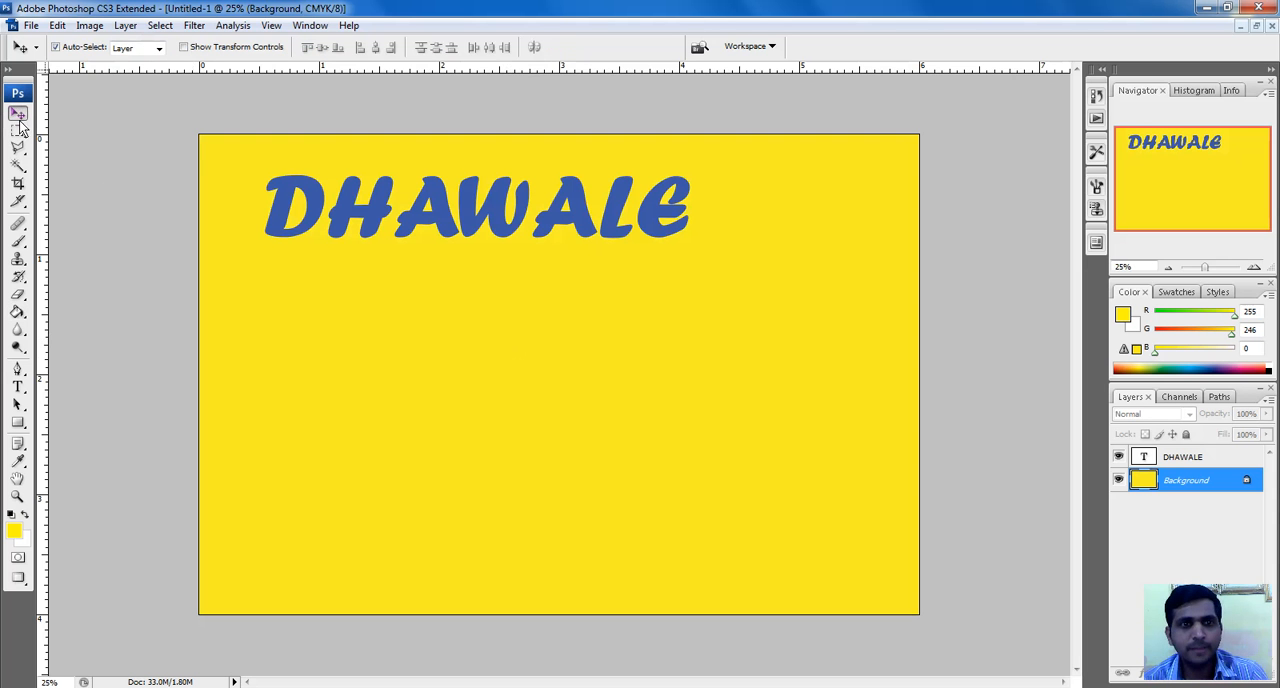
mouse_move(447, 229)
mouse_down()
mouse_move(470, 254)
mouse_move(428, 229)
mouse_up()
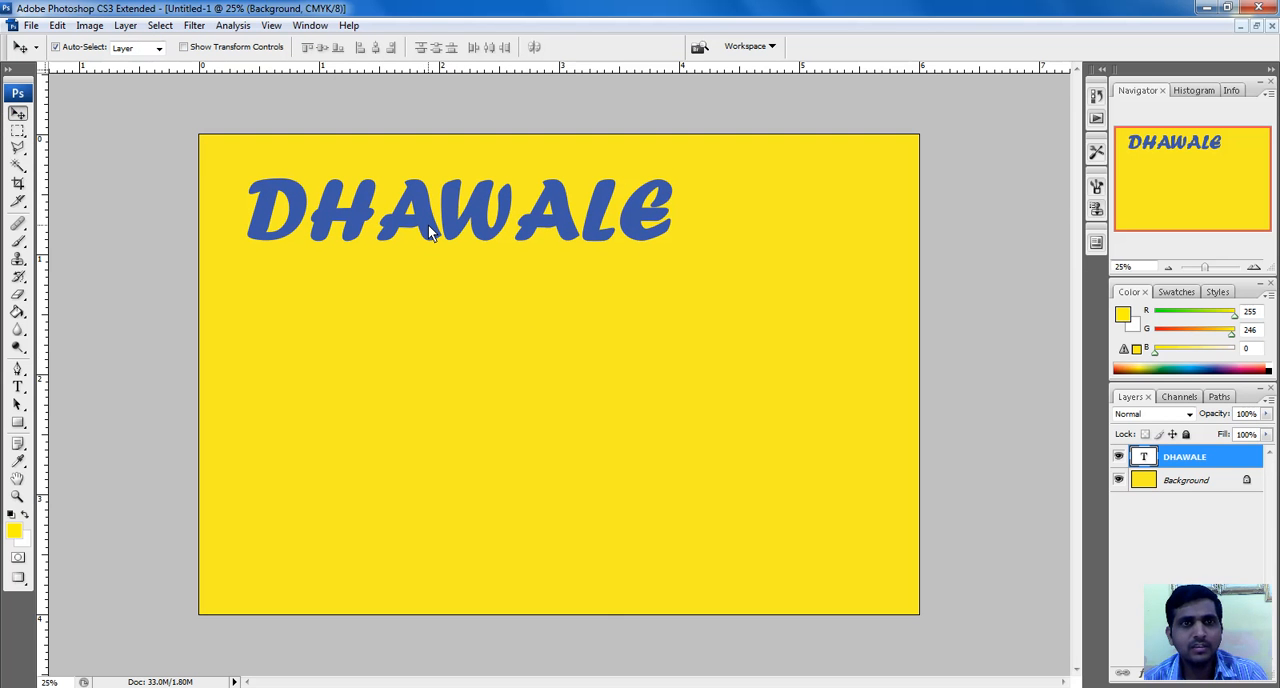
double_click(1145, 456)
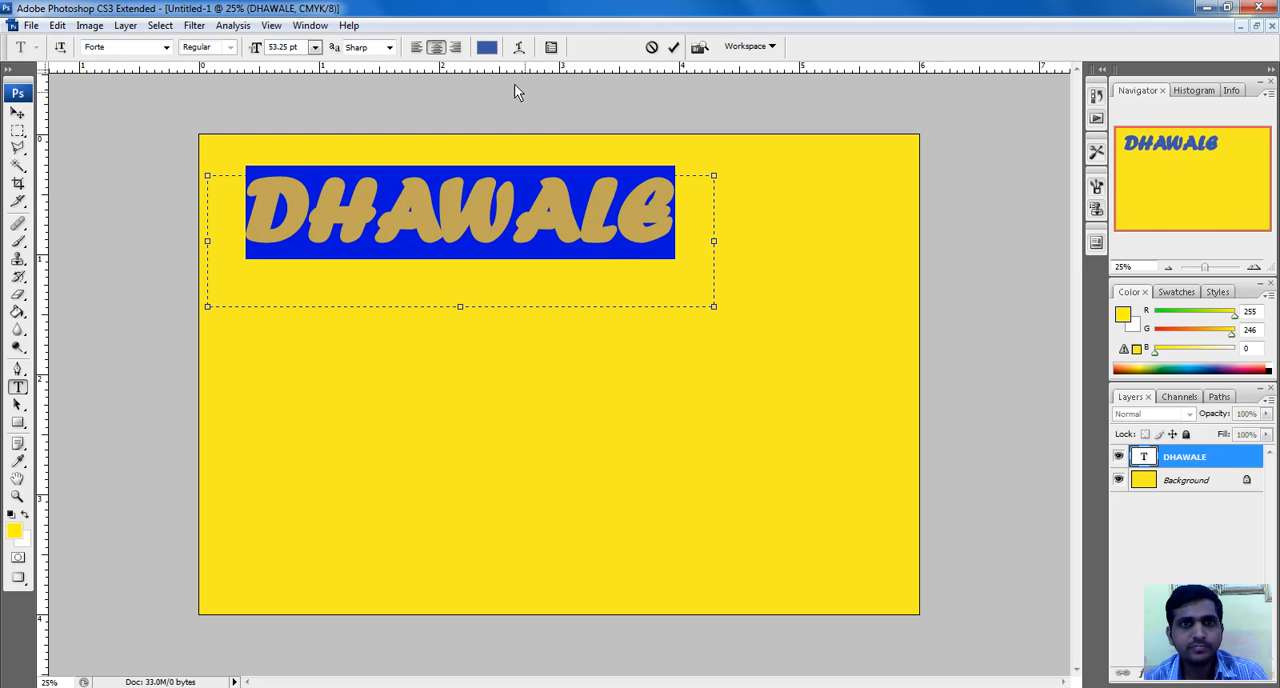
click(551, 47)
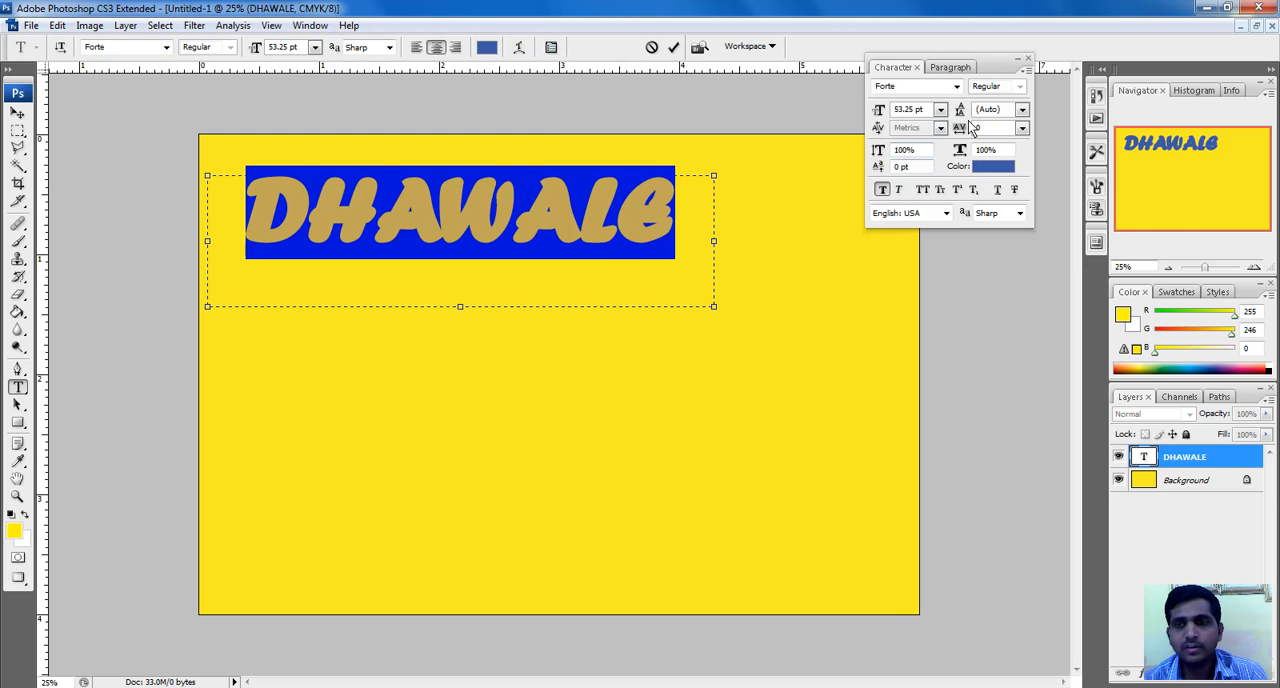
click(992, 170)
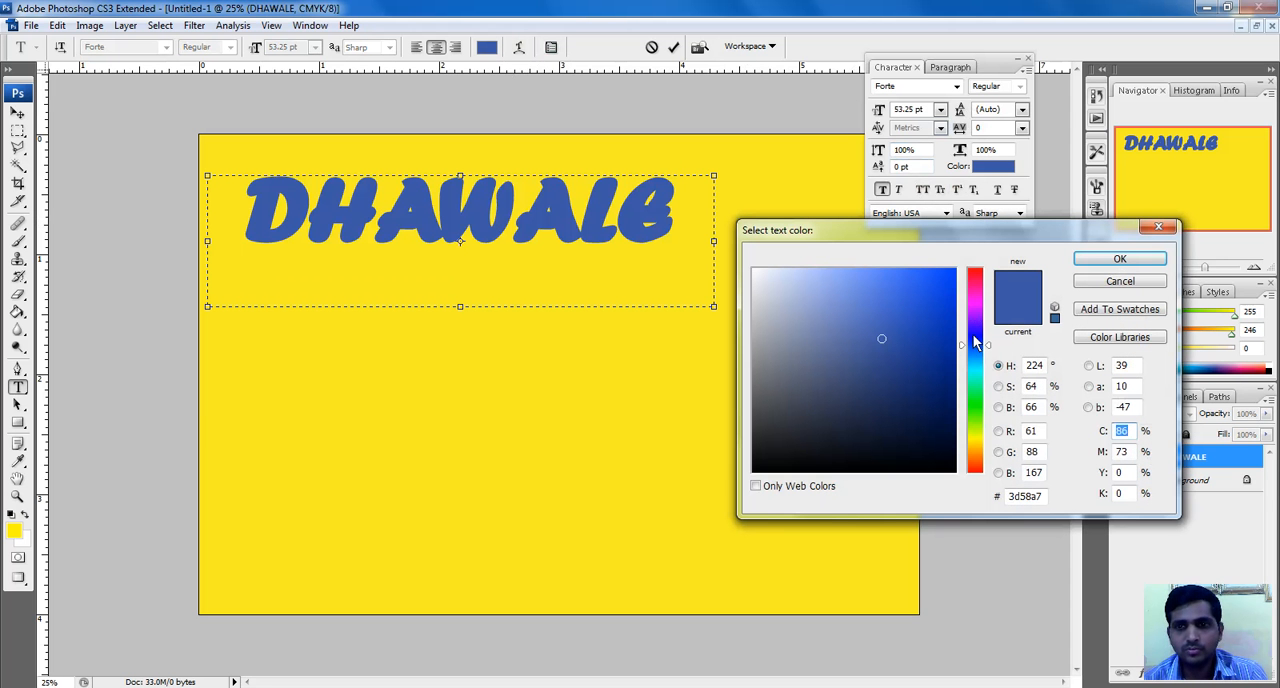
drag(974, 454, 975, 471)
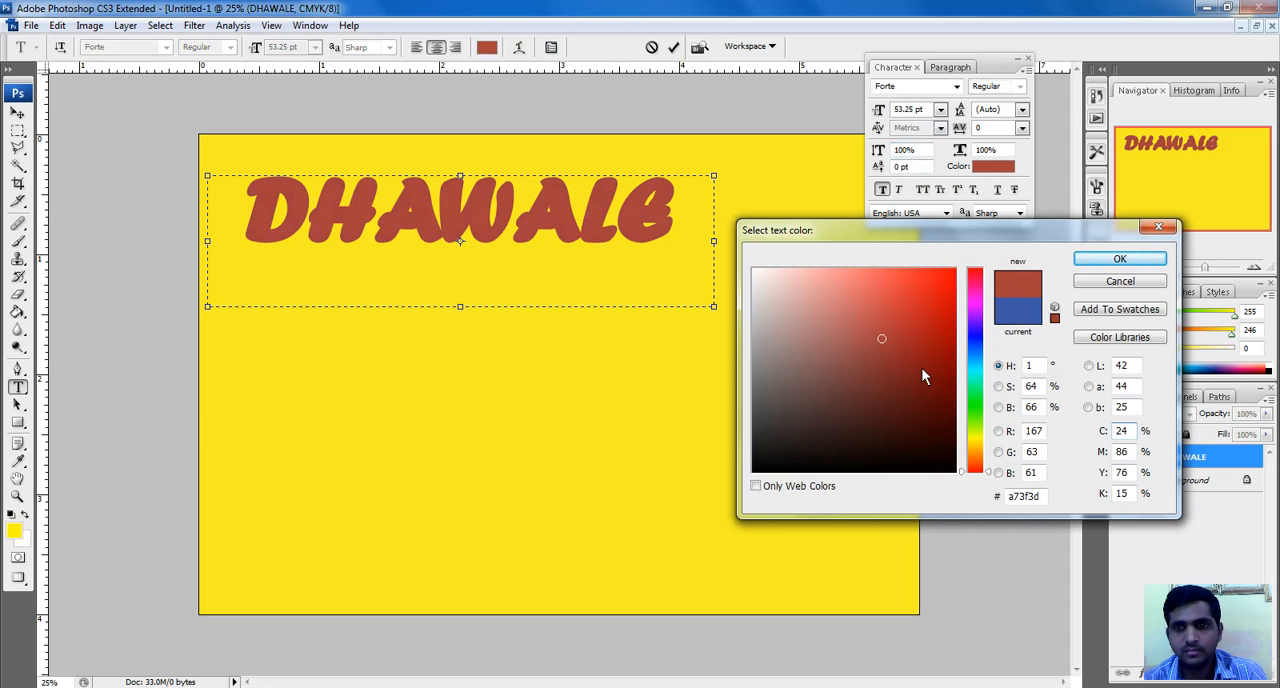
drag(881, 345, 990, 262)
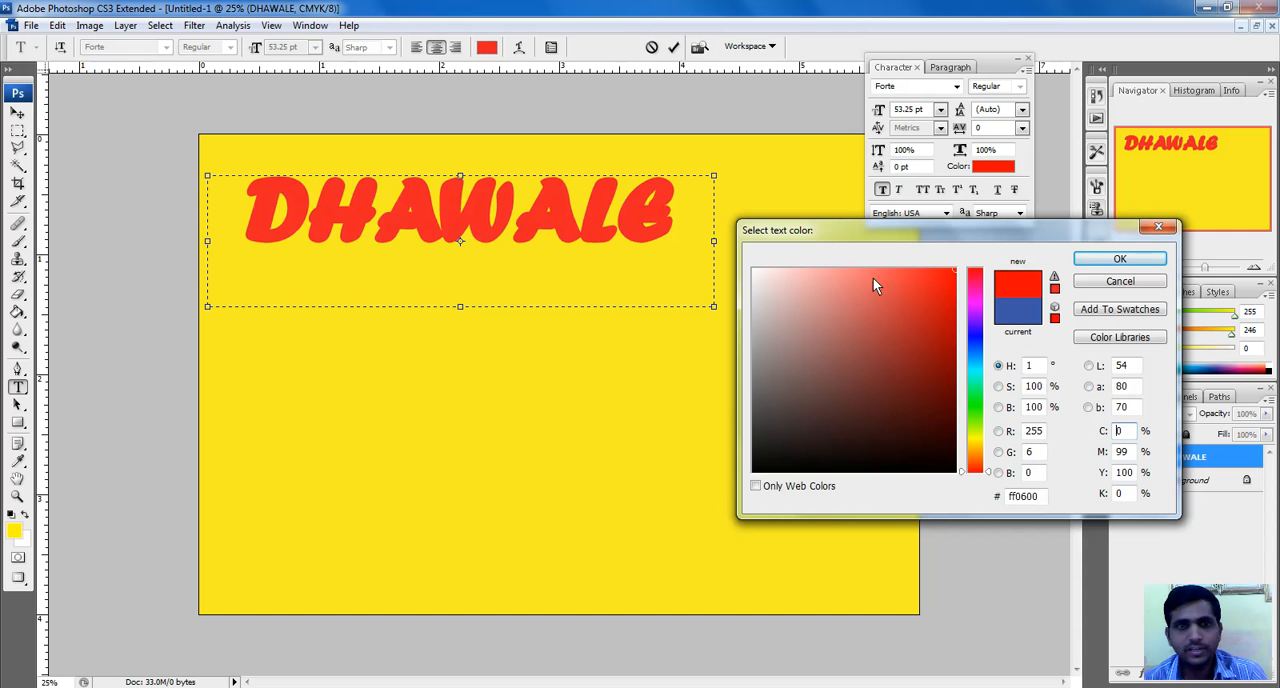
click(1125, 260)
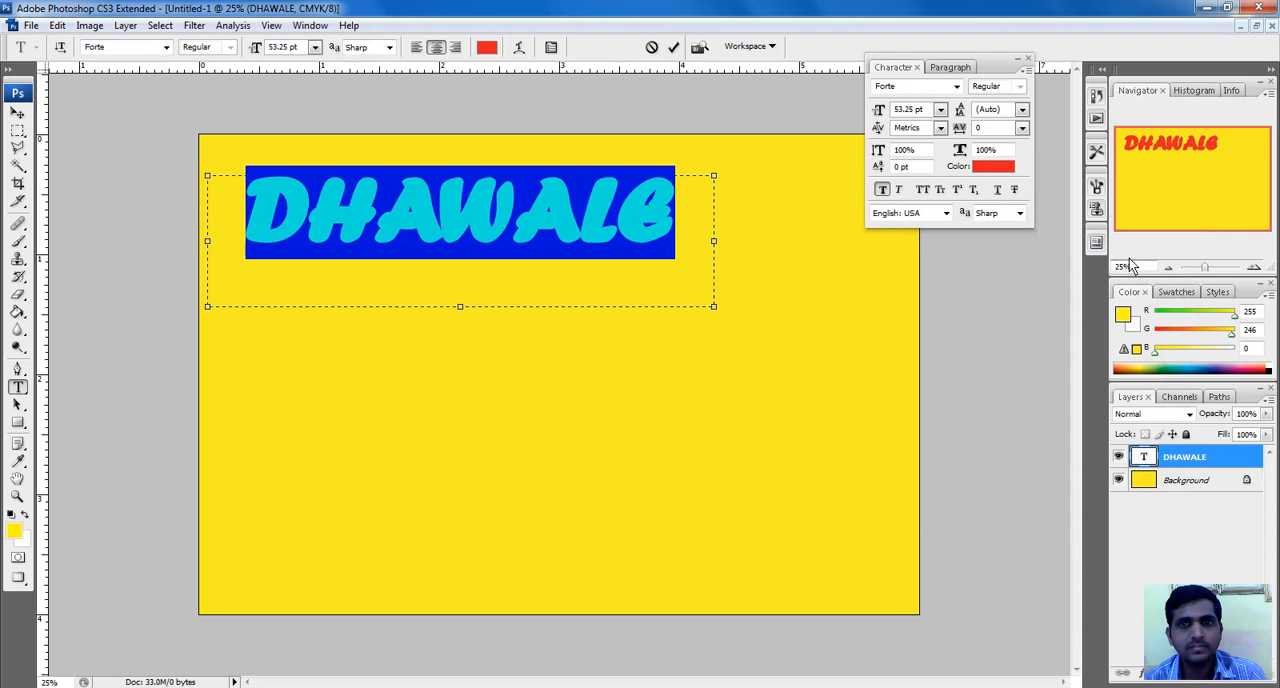
click(673, 47)
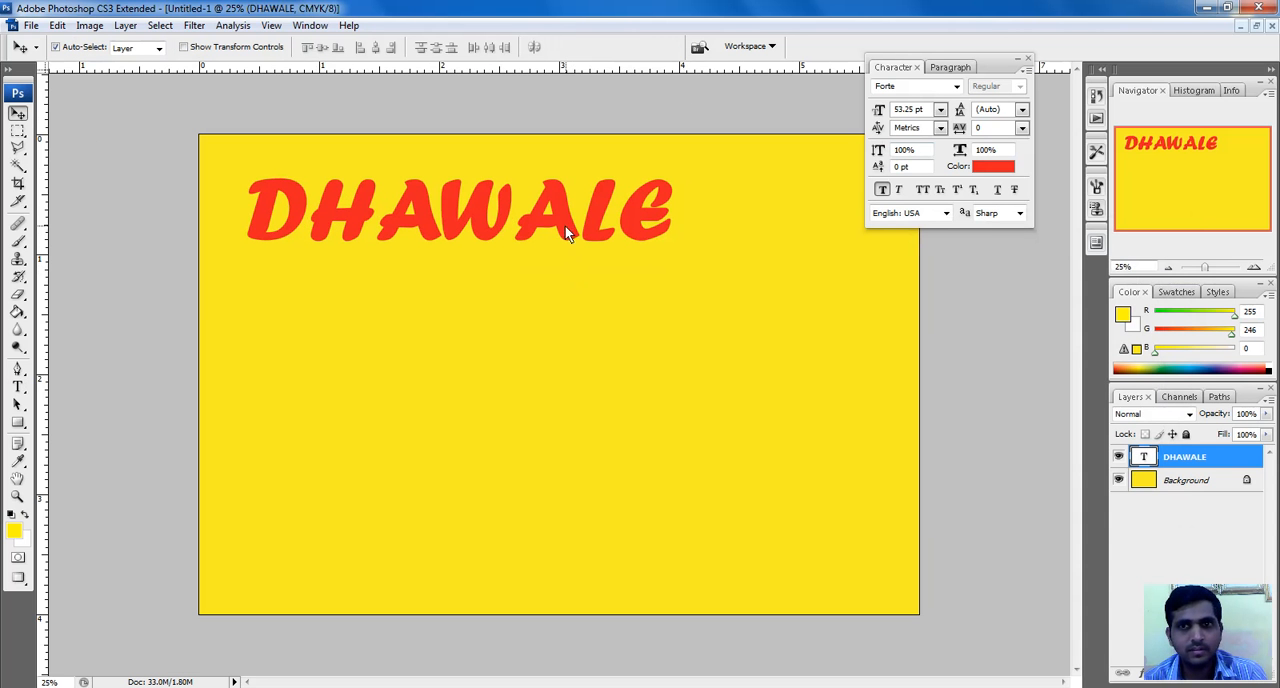
Try font sizes of 43.92 pt and 30 pt on the heading
click(940, 109)
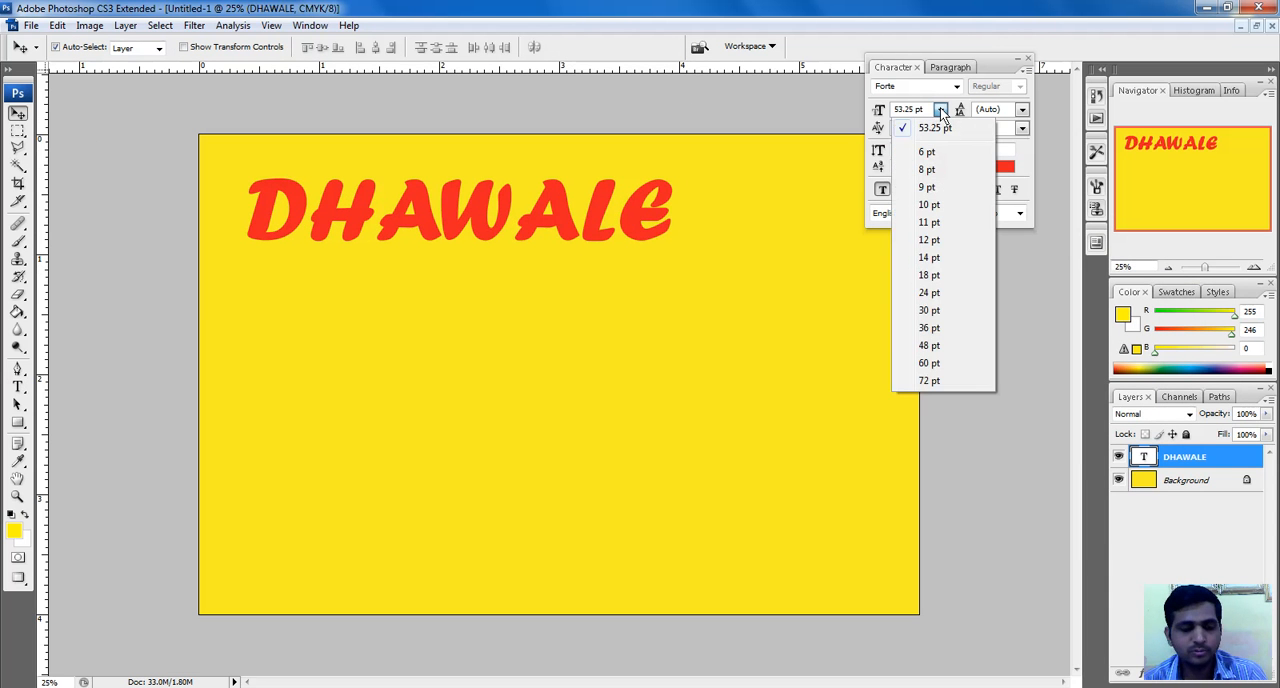
click(935, 128)
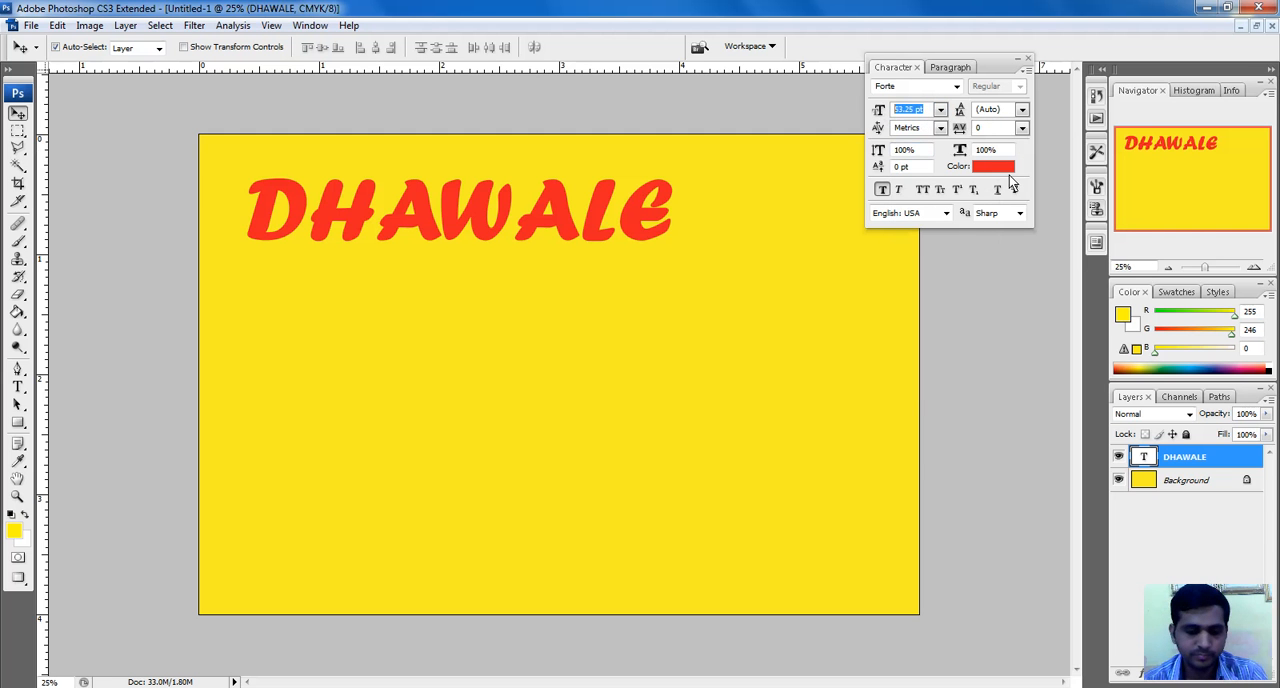
text(43.92)
key(Return)
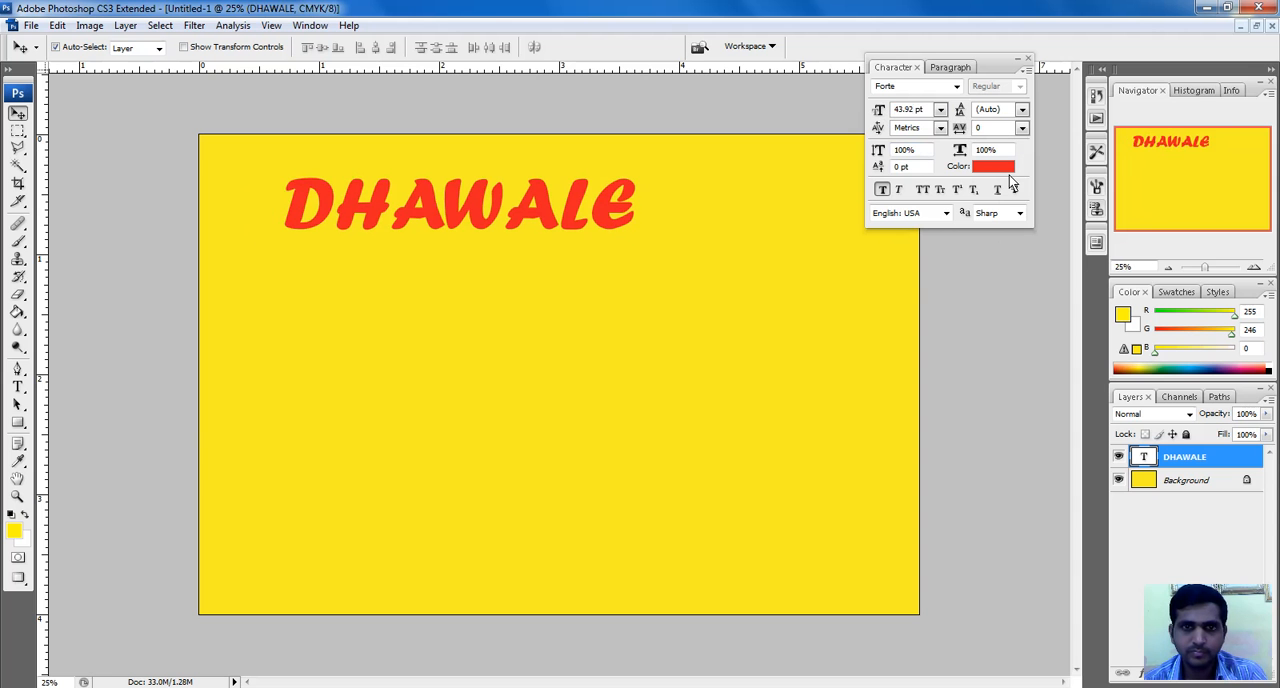
click(940, 109)
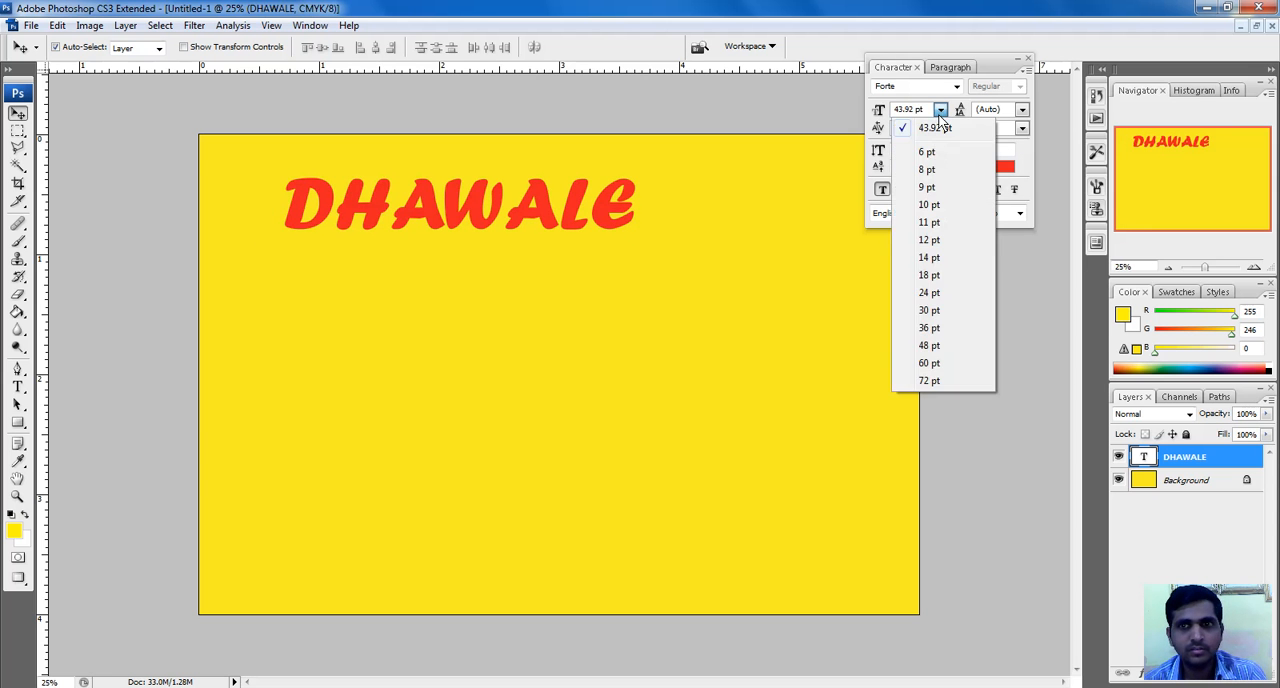
click(932, 310)
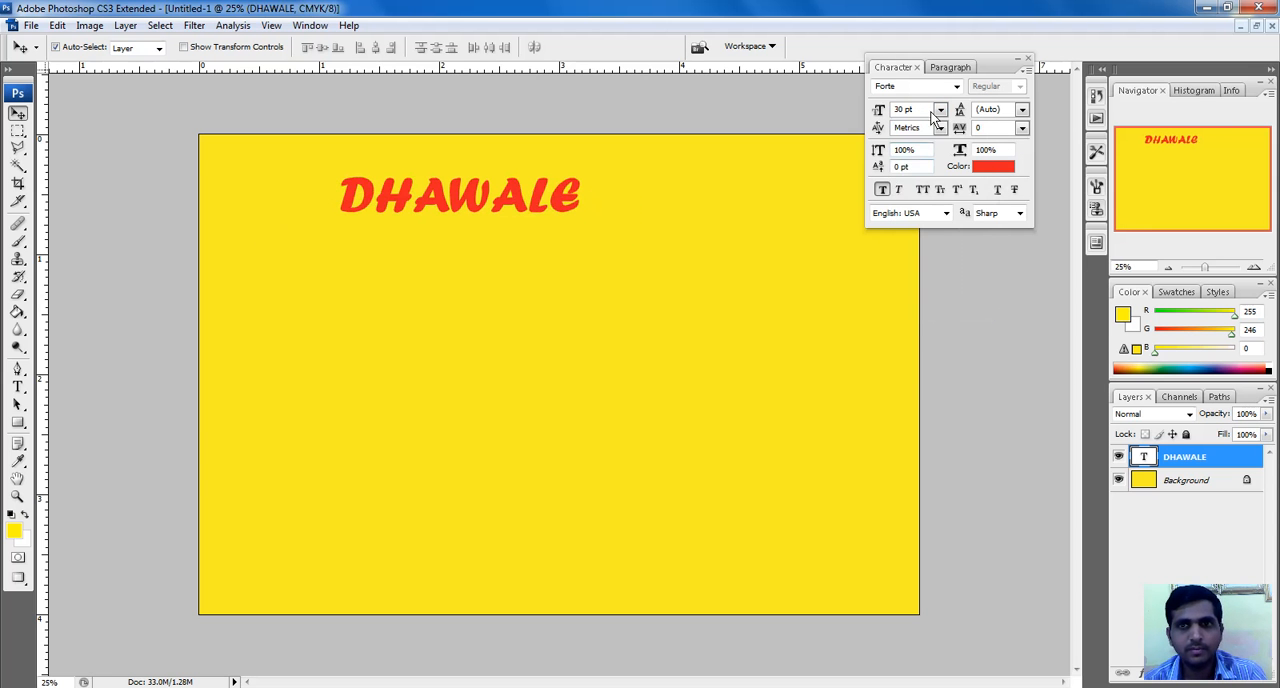
Set the heading's font size to 60 pt and move it slightly up and to the right on the canvas
click(940, 109)
click(951, 334)
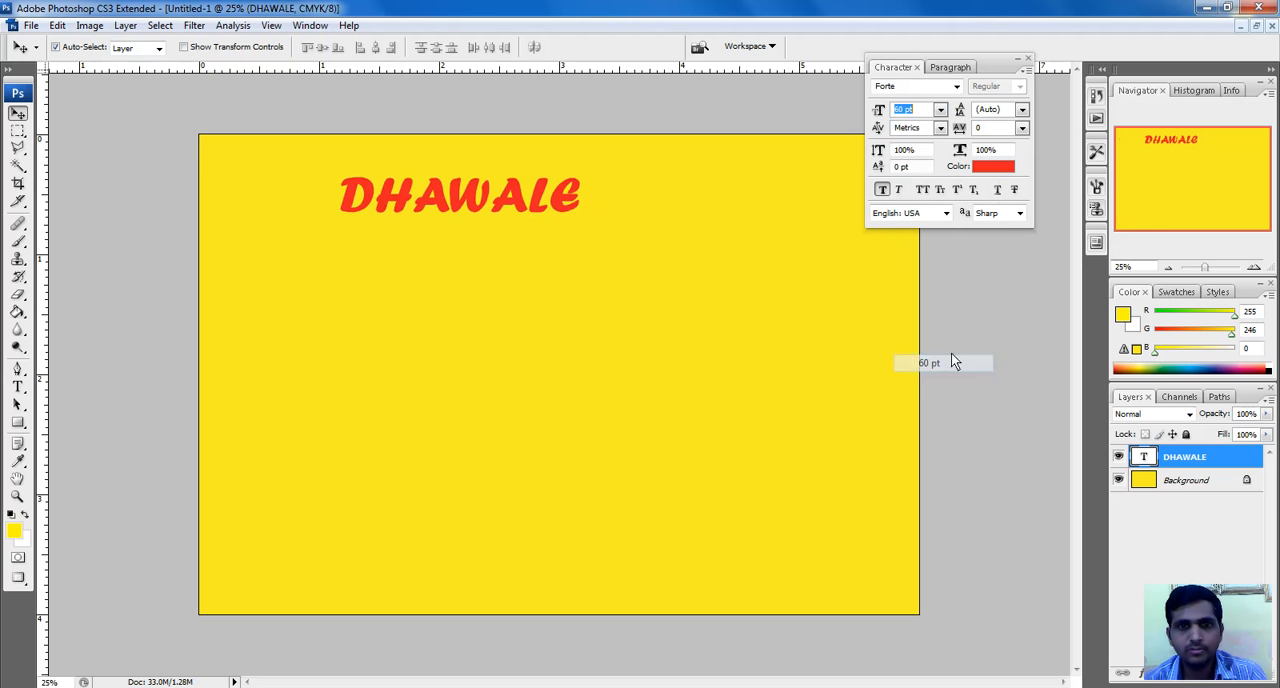
drag(665, 241, 676, 228)
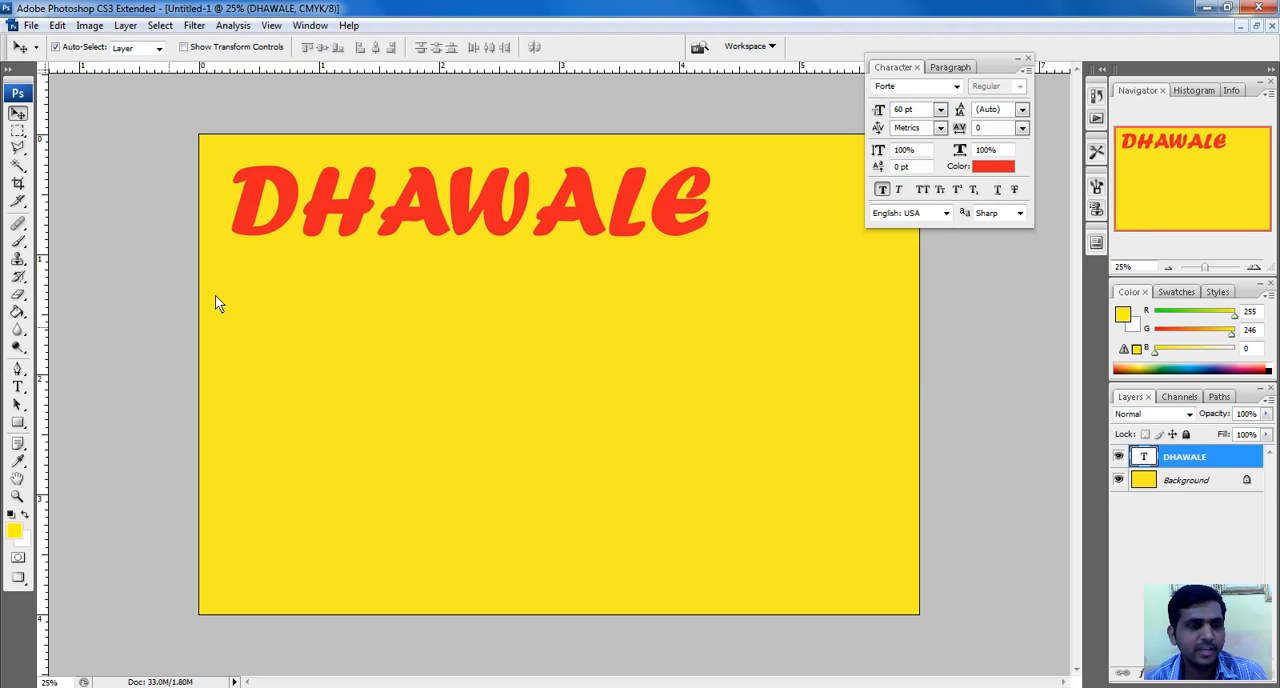
Add a text box below the heading containing "Classes of mathematics" and widen it to about 5.4 inches to fit one line
click(17, 386)
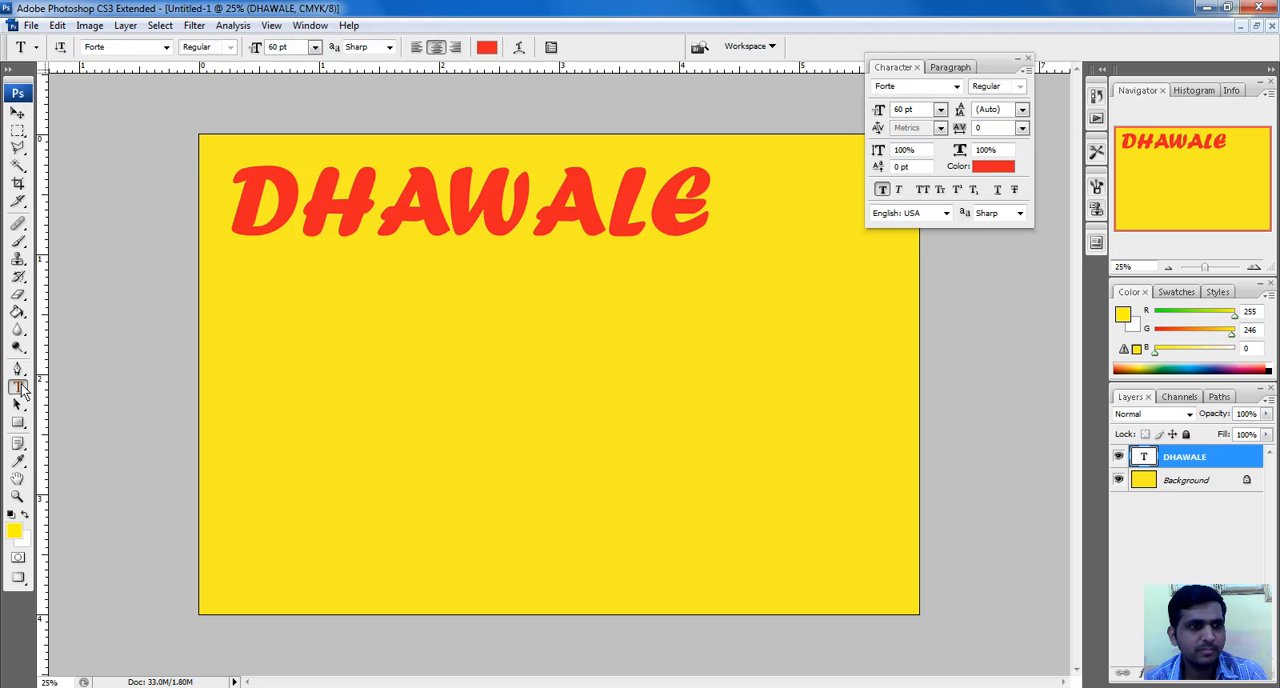
drag(309, 280, 745, 348)
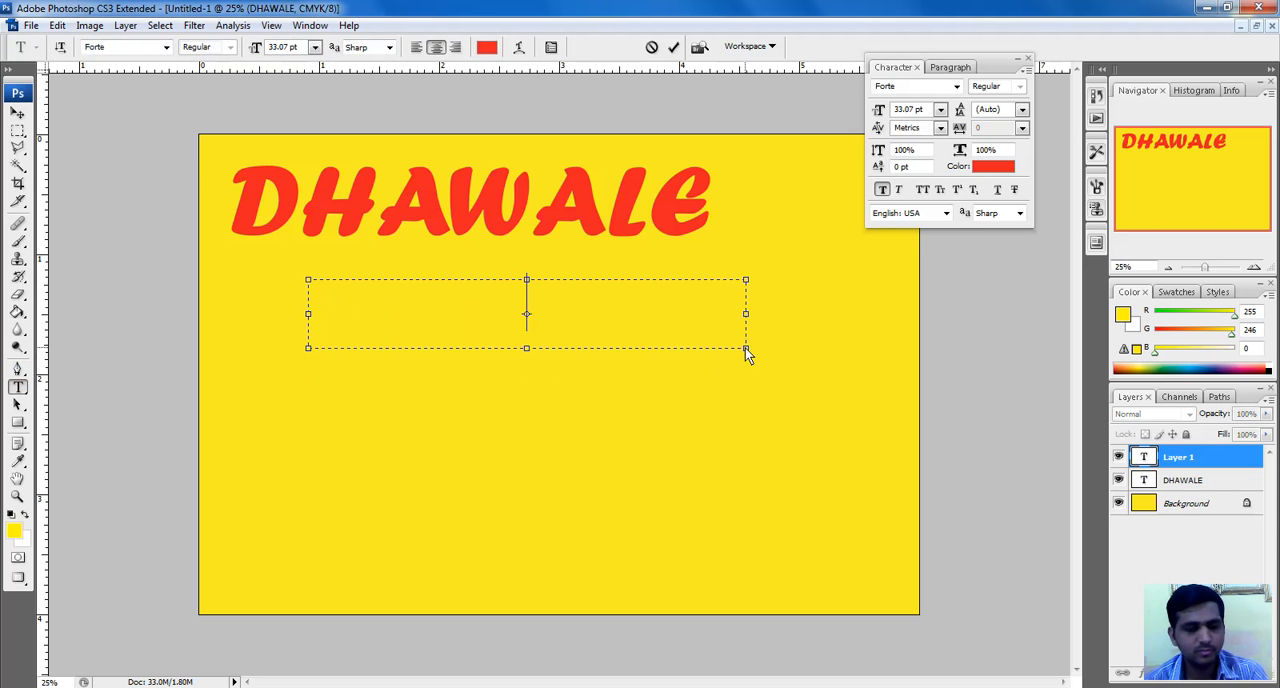
text(class)
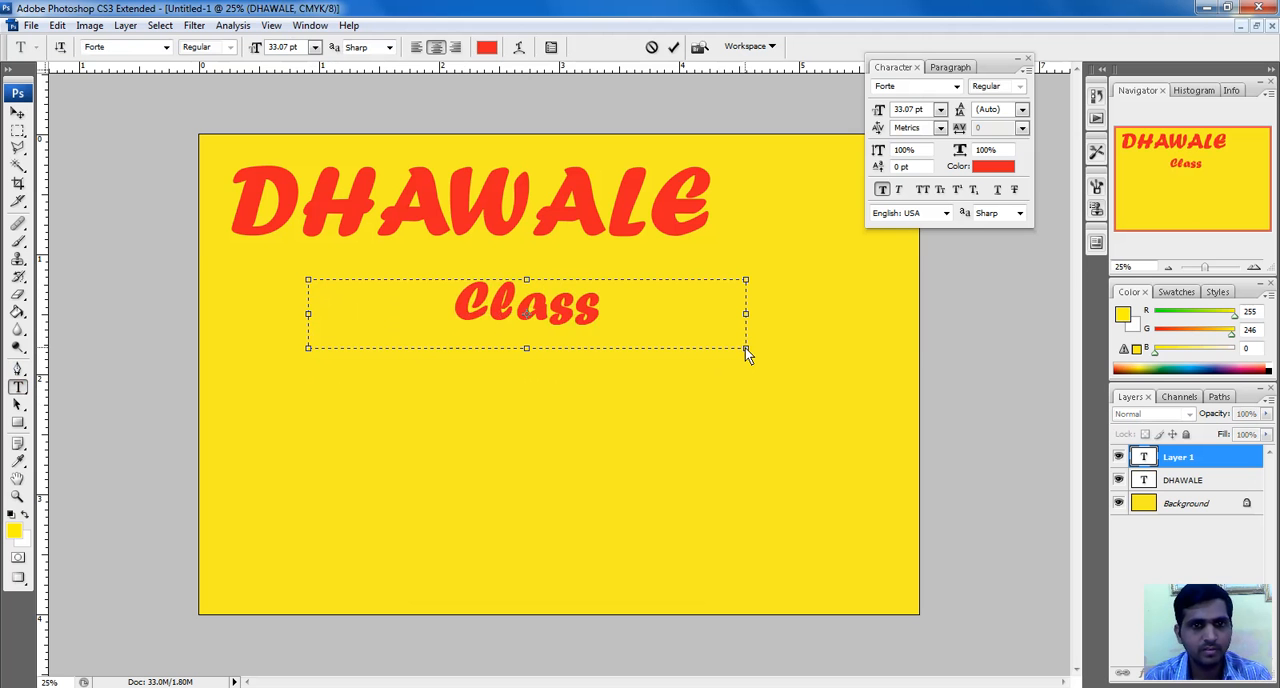
text(es of mathe)
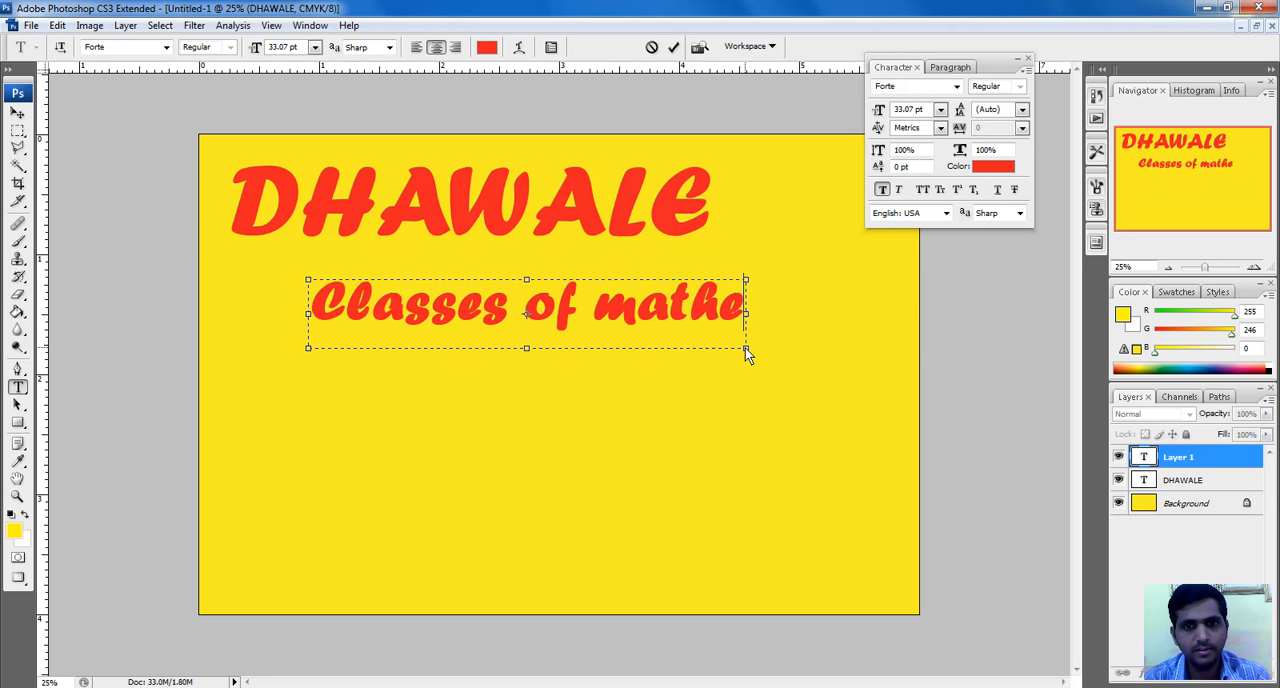
key(BackSpace)
text(-)
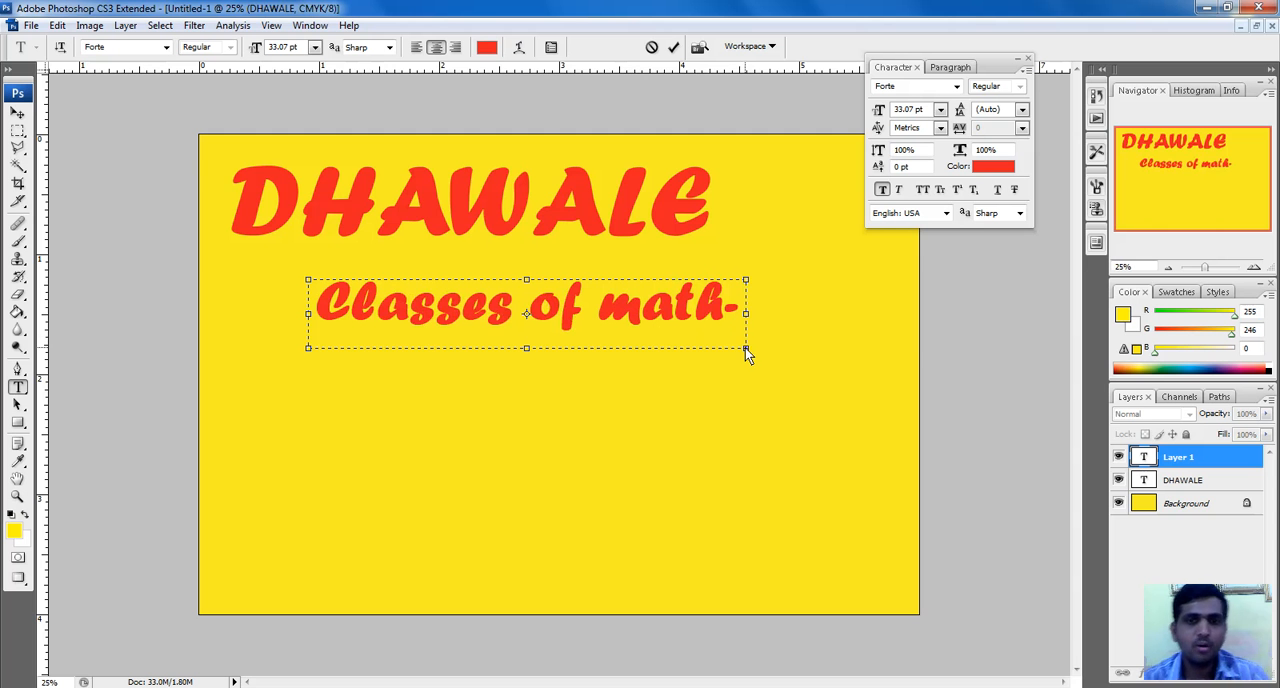
drag(751, 355, 957, 355)
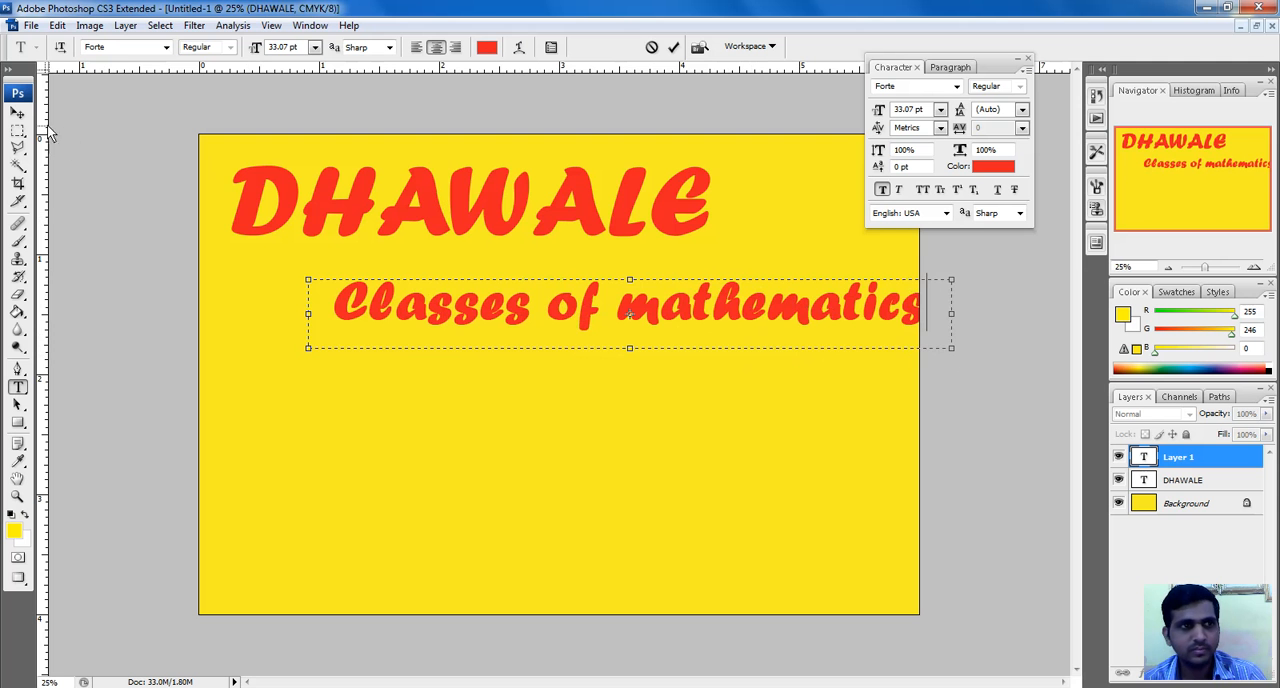
Move the "Classes of mathematics" line up close beneath the heading and set its font to Bodoni MT
click(18, 113)
drag(671, 316, 654, 288)
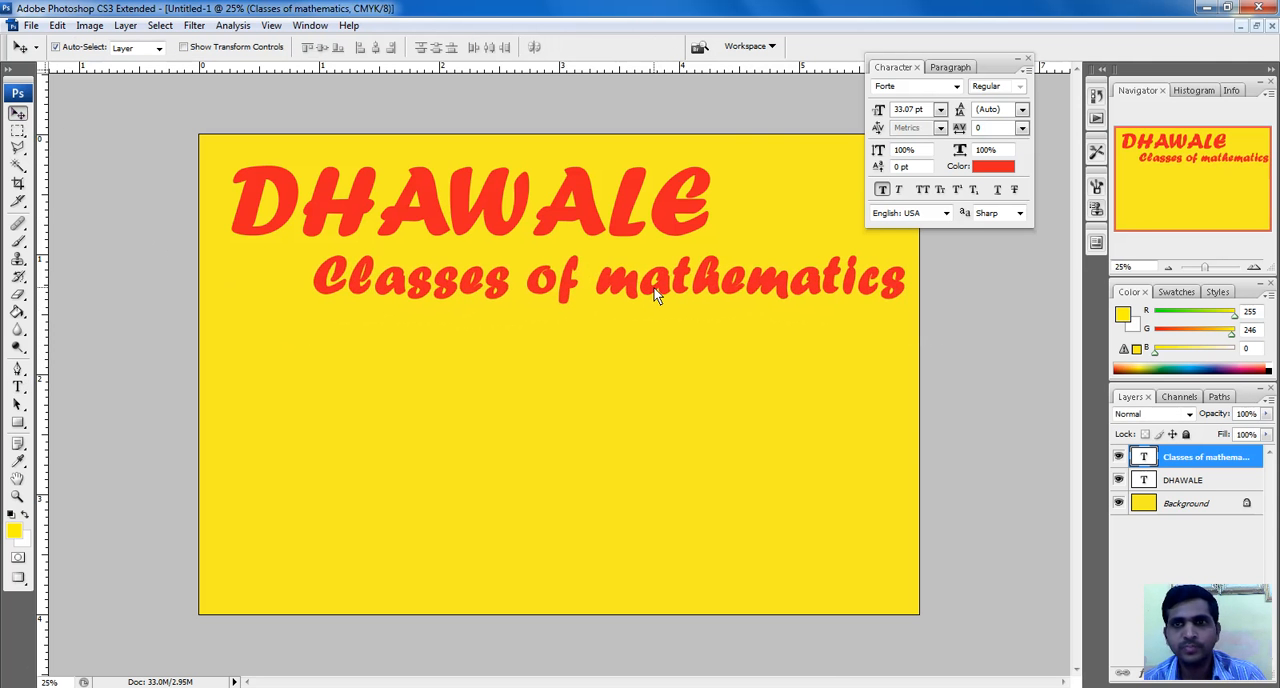
click(956, 86)
click(910, 86)
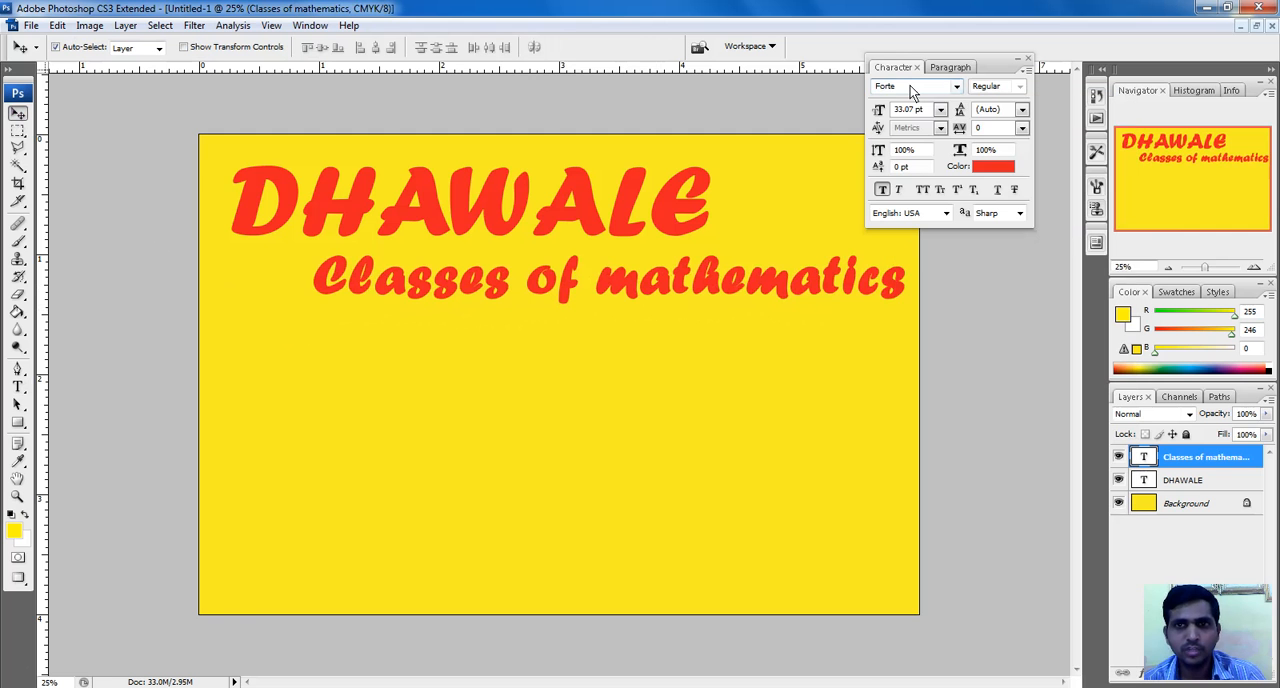
click(910, 86)
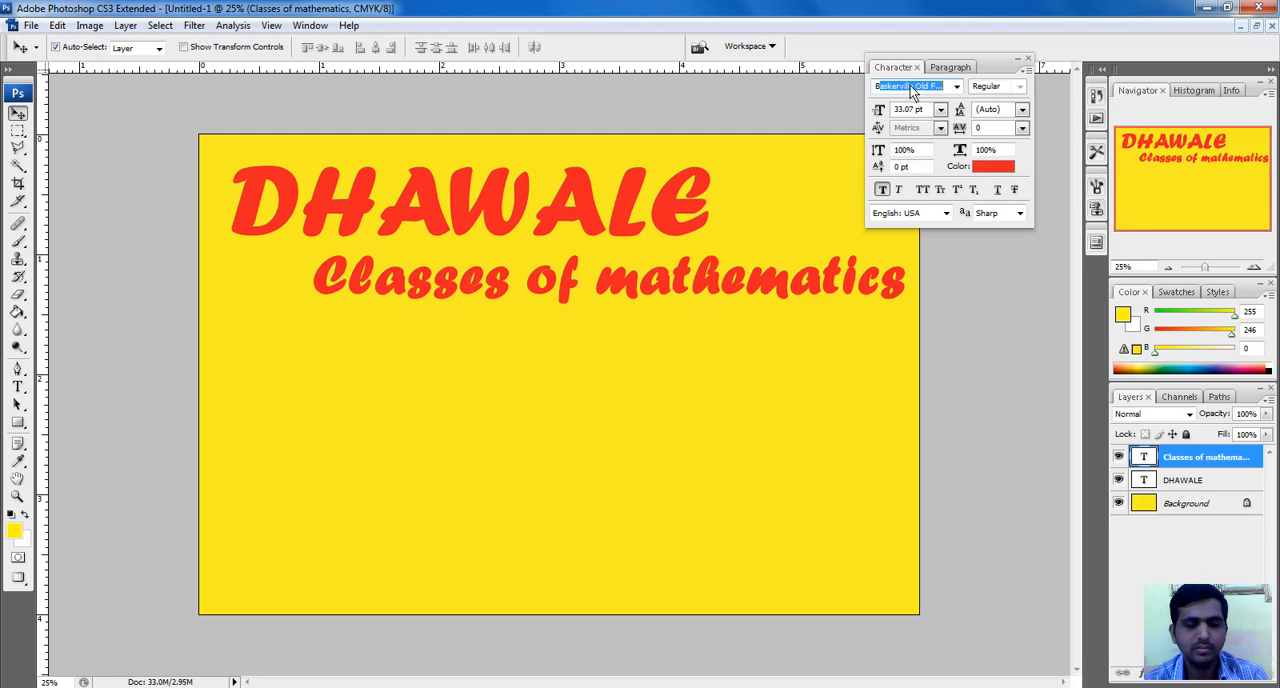
text(Bodoni MT)
key(Return)
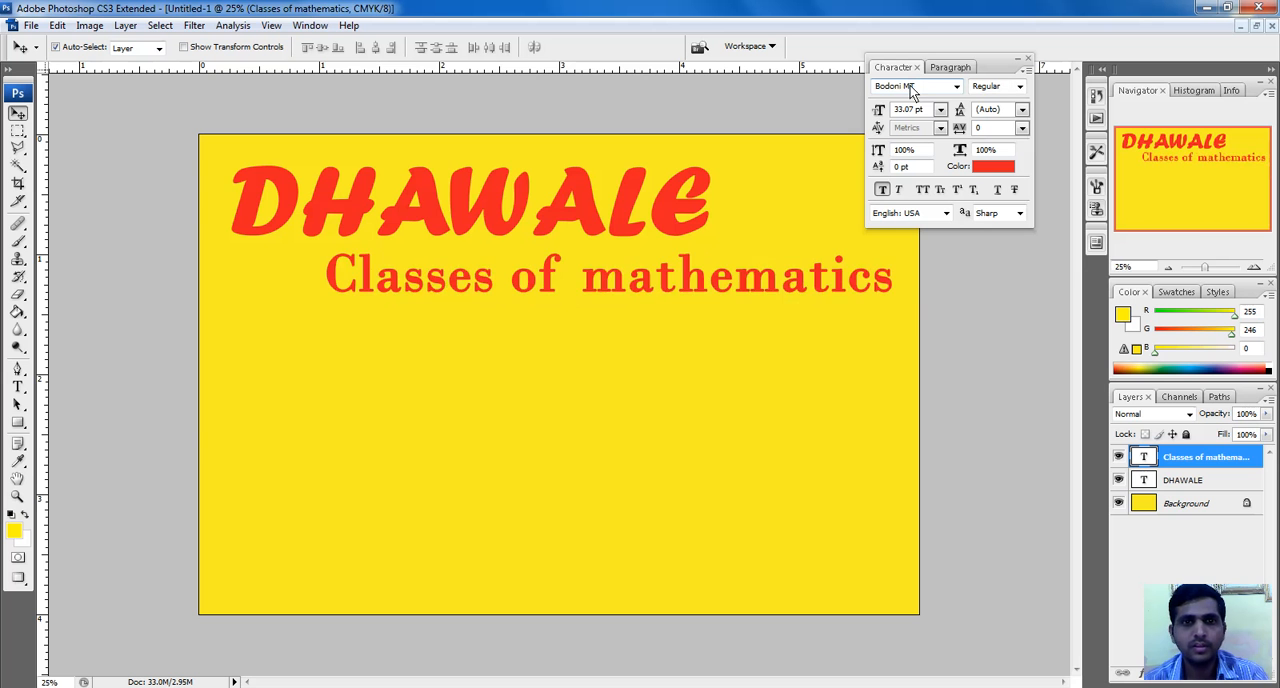
Shift the heading toward the canvas's upper-left corner and place the "Classes of mathematics" line just below it, near the canvas's right edge
drag(662, 279, 652, 270)
drag(579, 215, 564, 208)
mouse_move(561, 275)
mouse_down()
mouse_move(550, 274)
mouse_move(565, 272)
mouse_up()
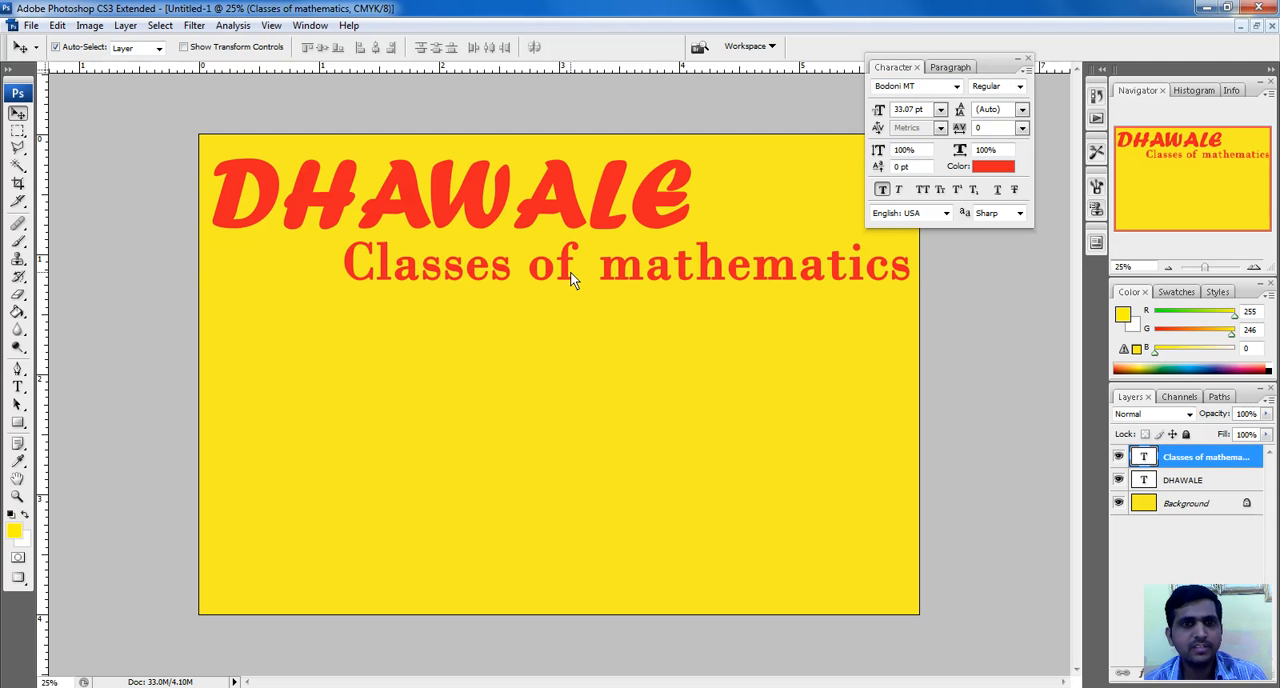
Recolor the "Classes of mathematics" line to bright blue, #0036ff
click(1004, 167)
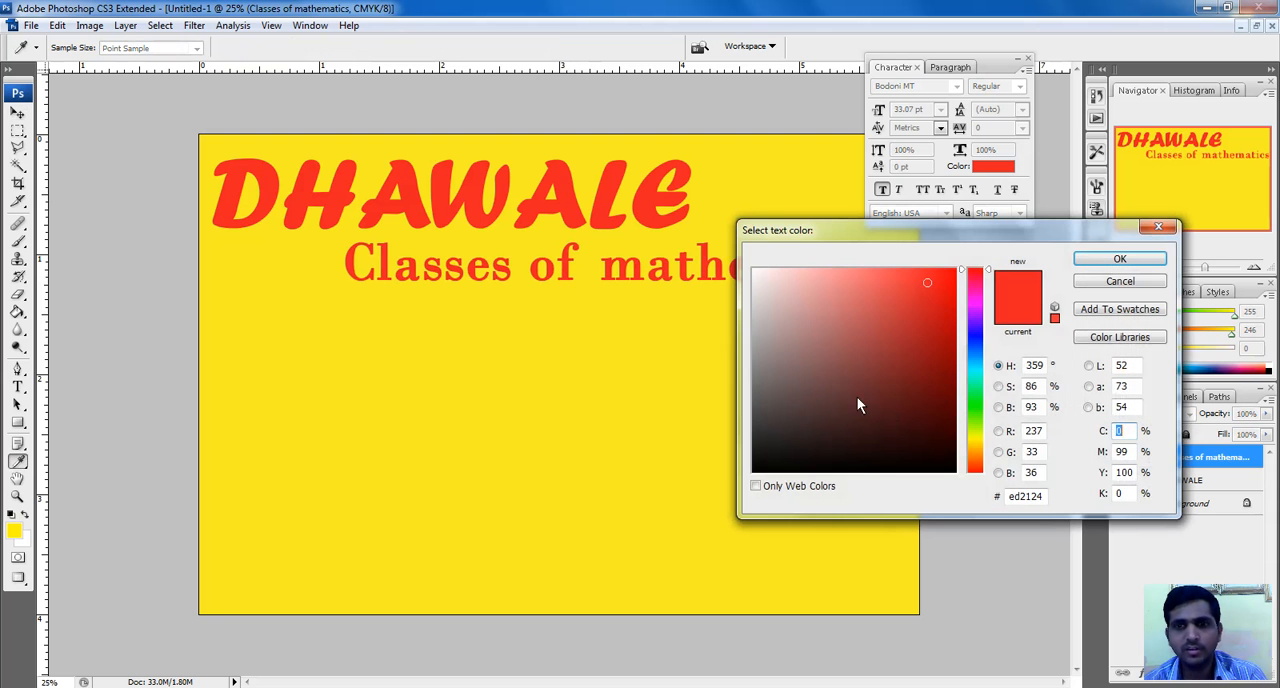
click(975, 343)
drag(921, 289, 1010, 258)
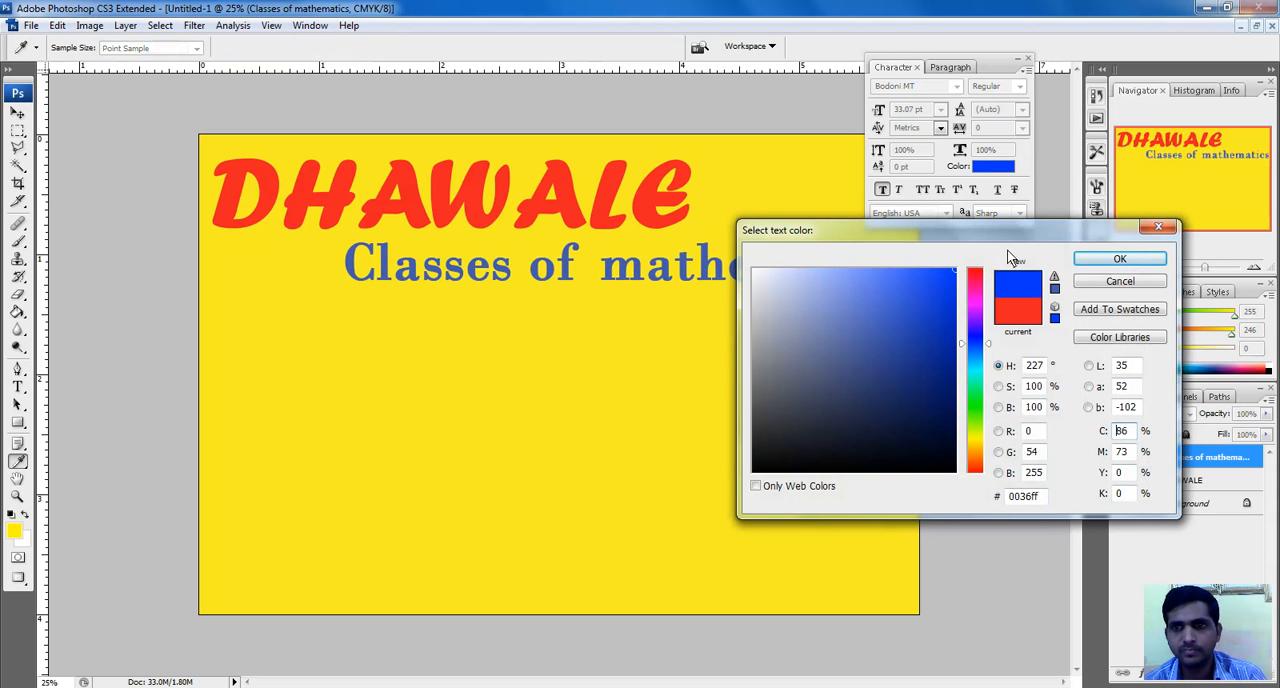
click(1090, 260)
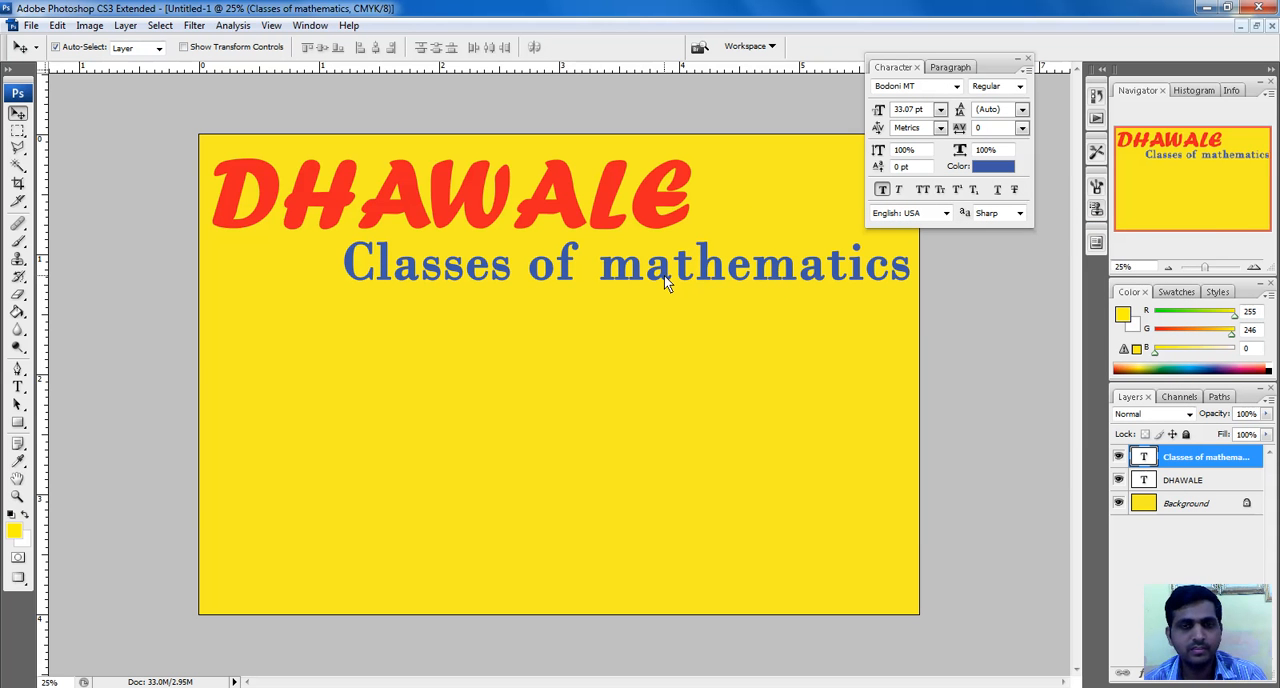
Add a text box about 3.9 × 0.9 inches below the "Classes of mathematics" line and enter "11th, 12th (Science)"
click(17, 387)
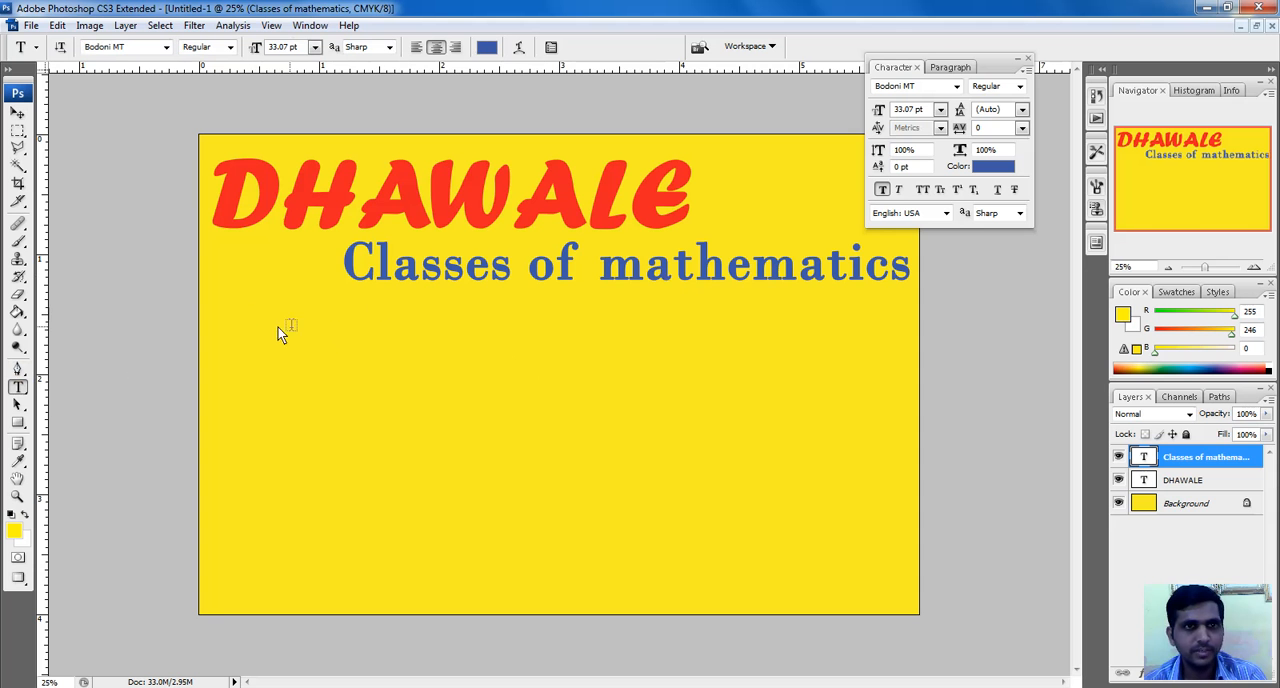
drag(258, 310, 722, 413)
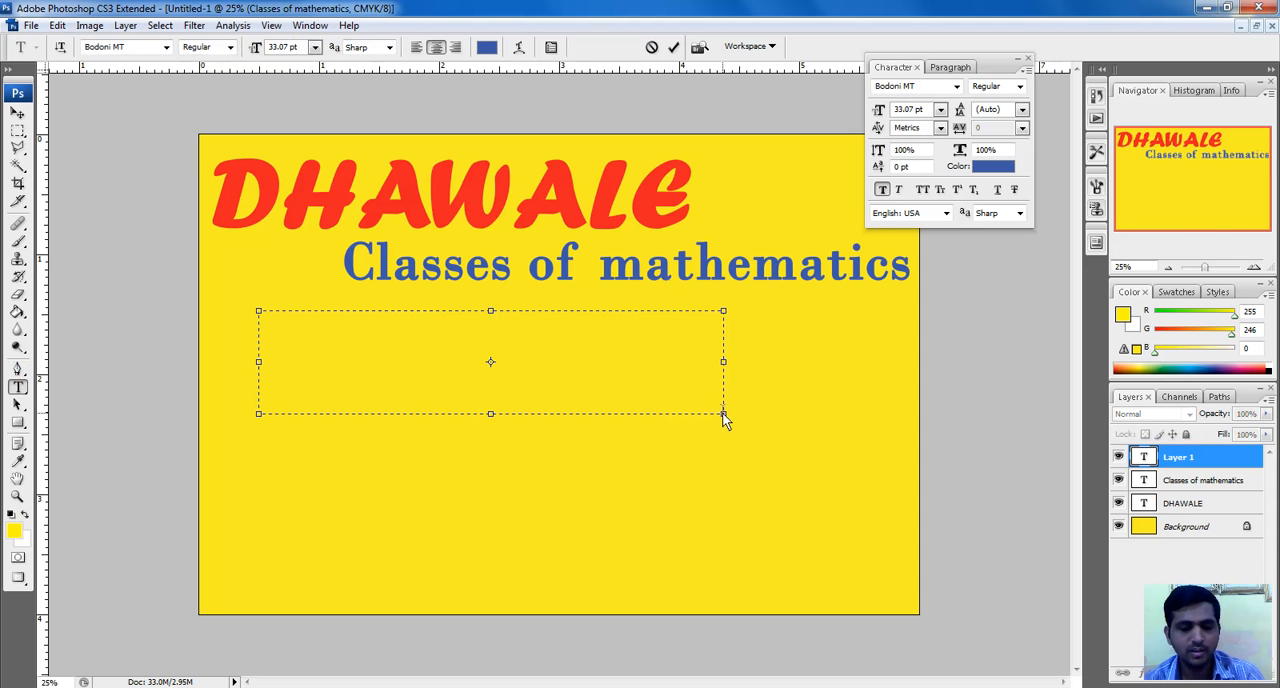
text(11)
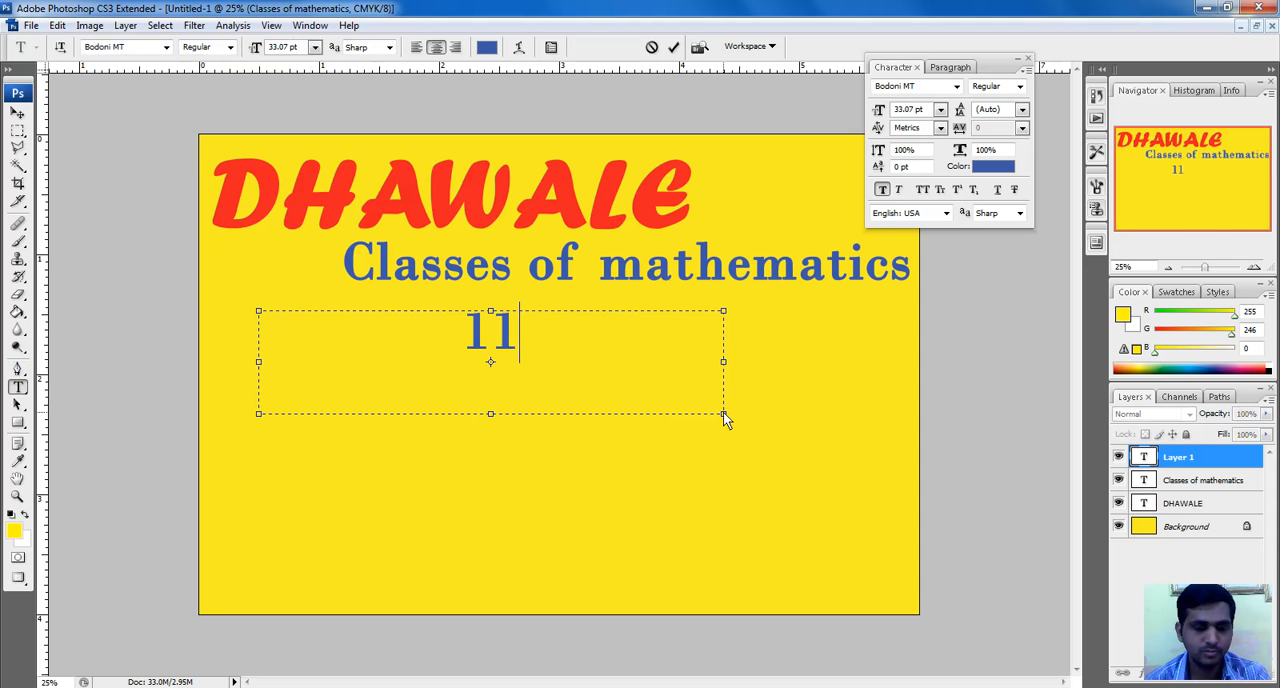
text(th)
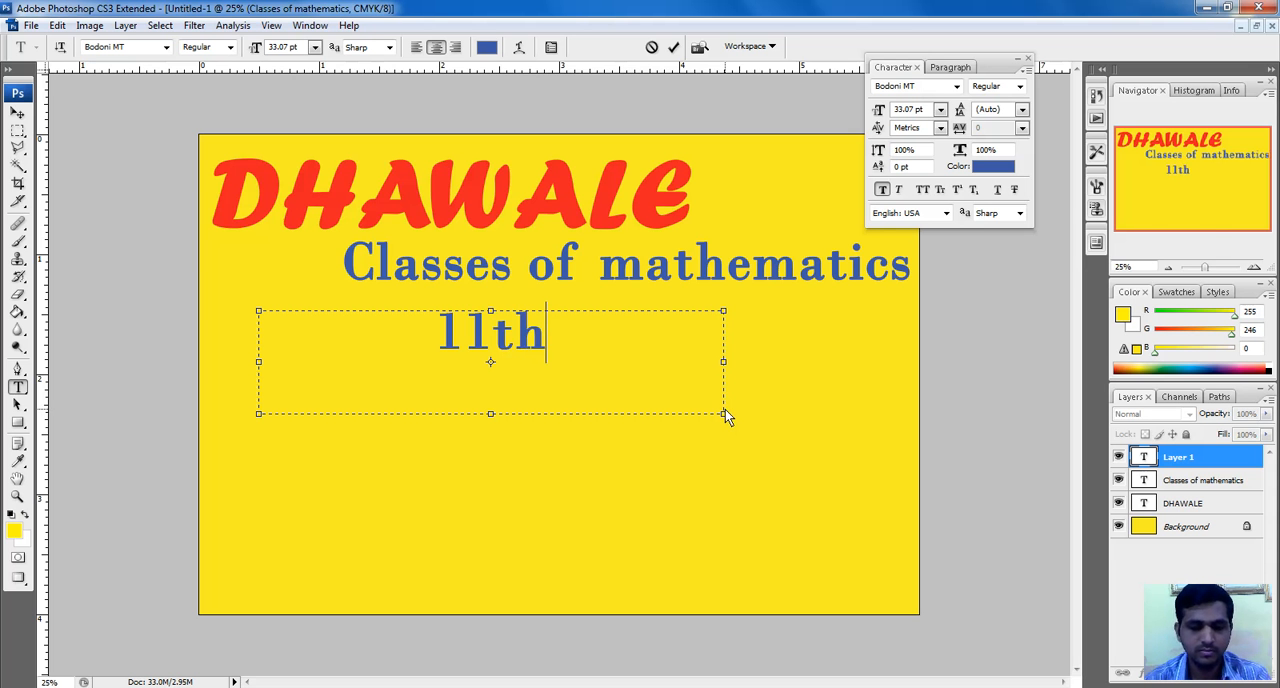
text(, 12)
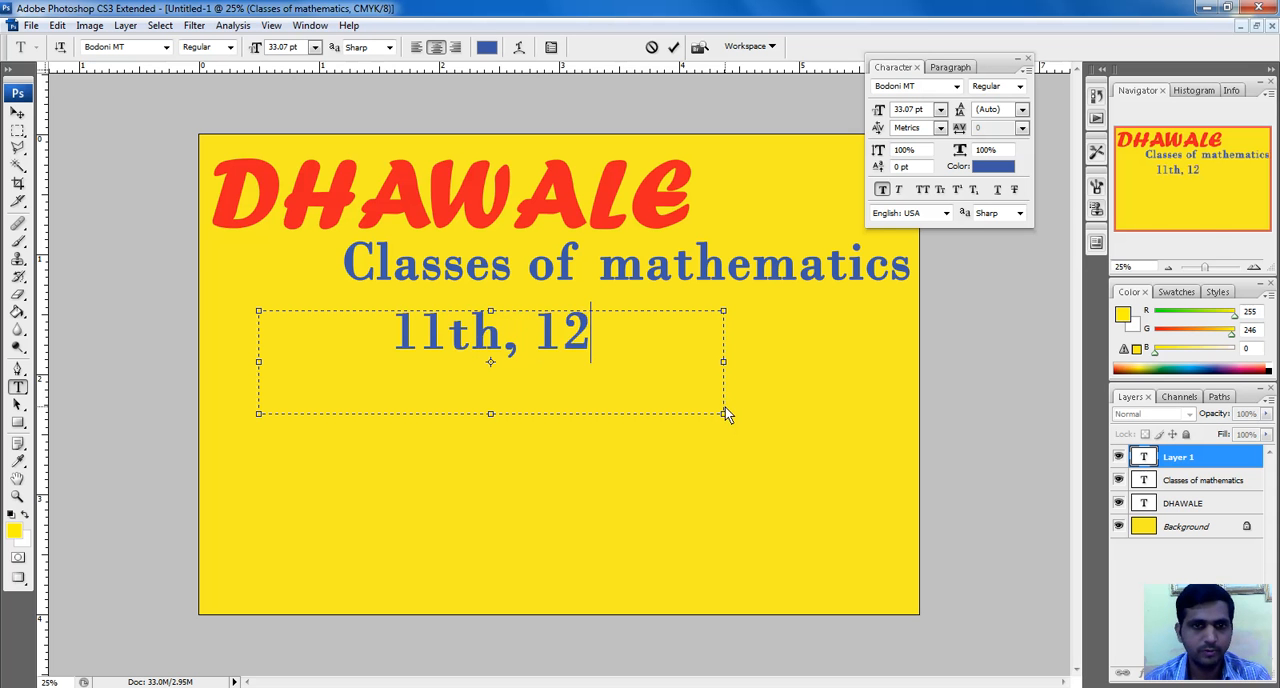
text(th ()
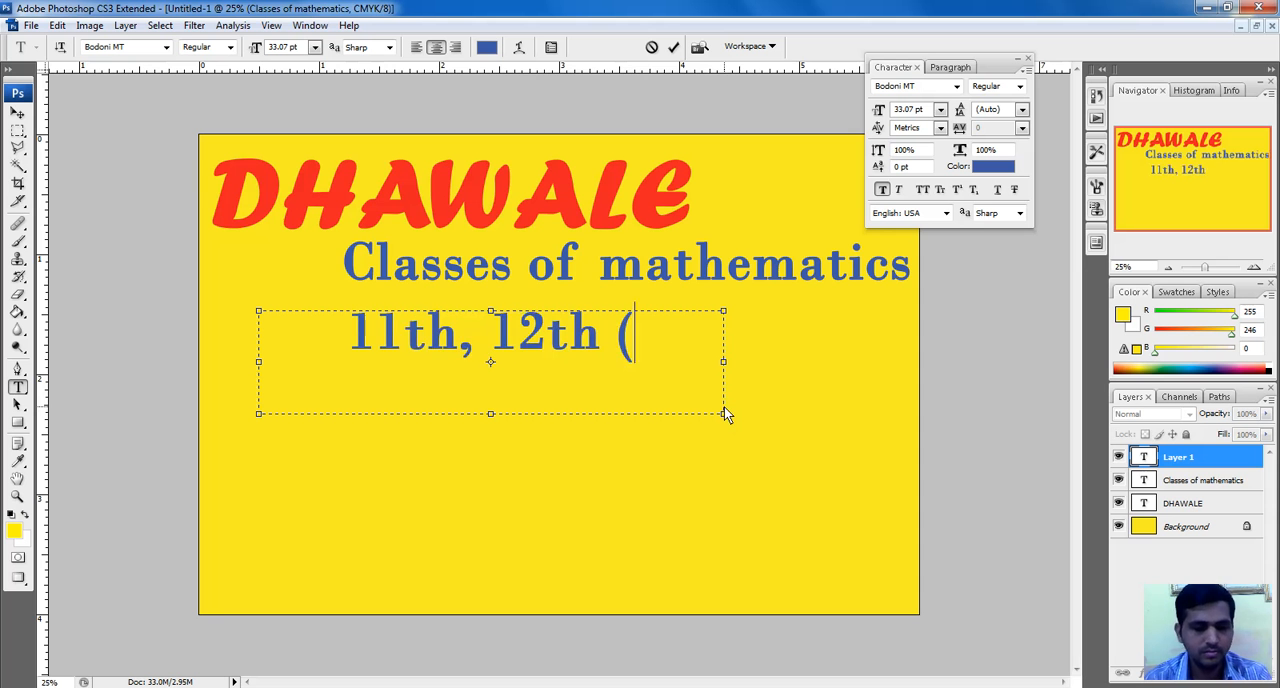
text()Scien)
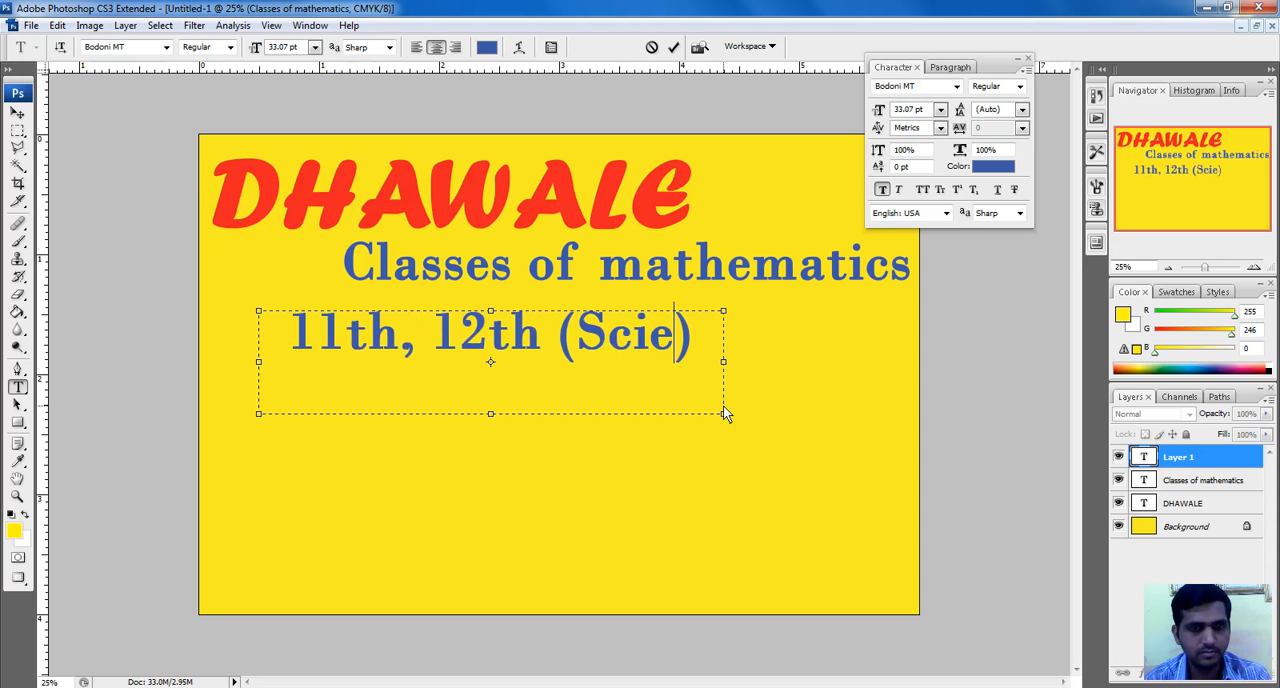
key(BackSpace)
key(BackSpace)
key(BackSpace)
key(BackSpace)
key(BackSpace)
key(BackSpace)
key(BackSpace)
key(BackSpace)
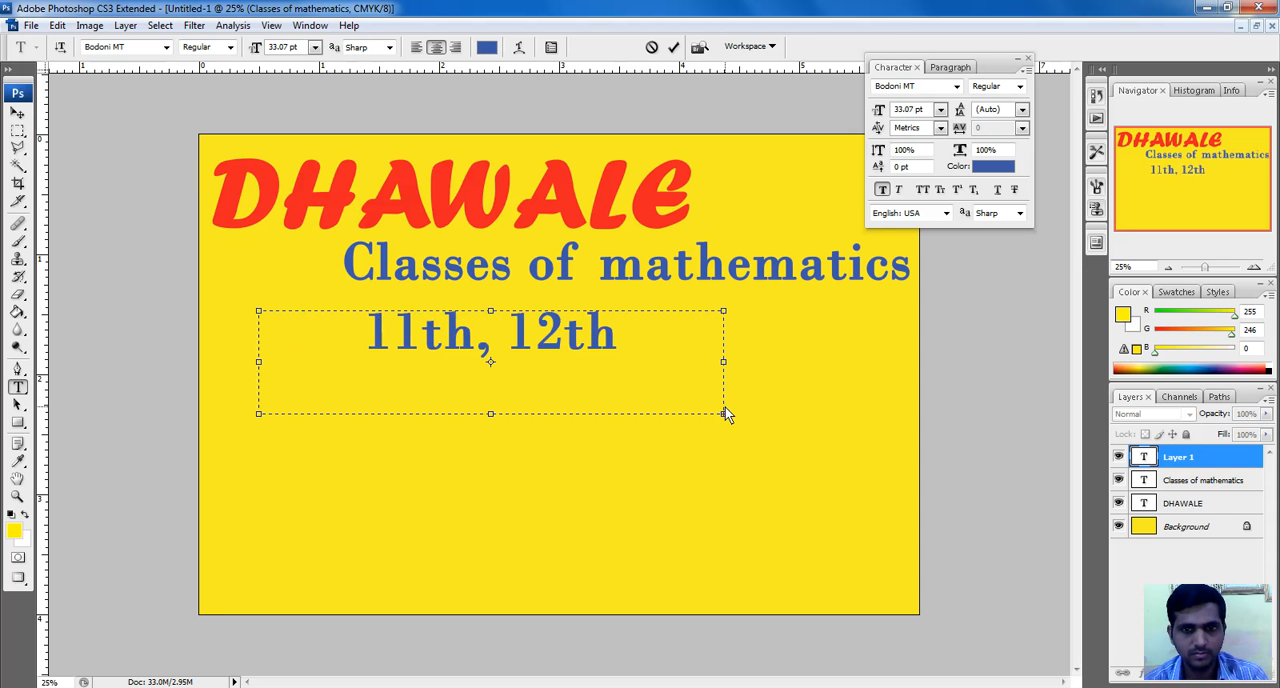
Enlarge the new text box to about 5.4 × 2.2 inches, append ", B.Sc." and enter "Engineering" on a second line
drag(725, 418, 908, 580)
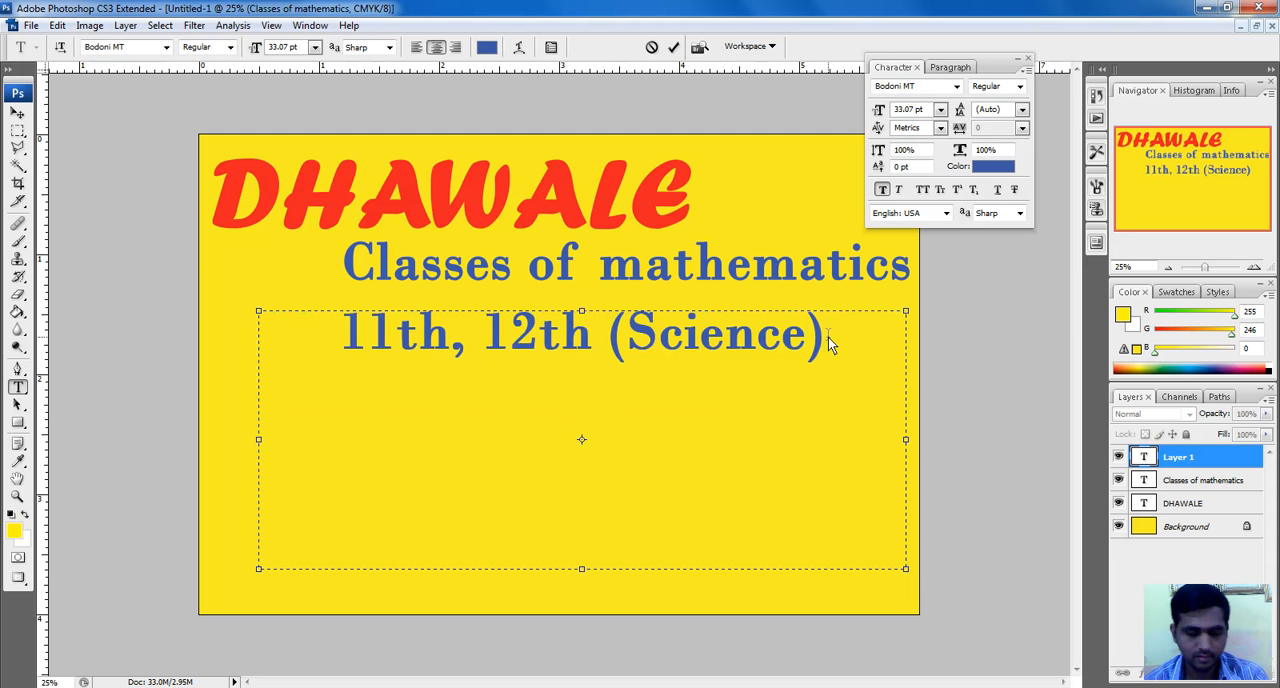
text(, )
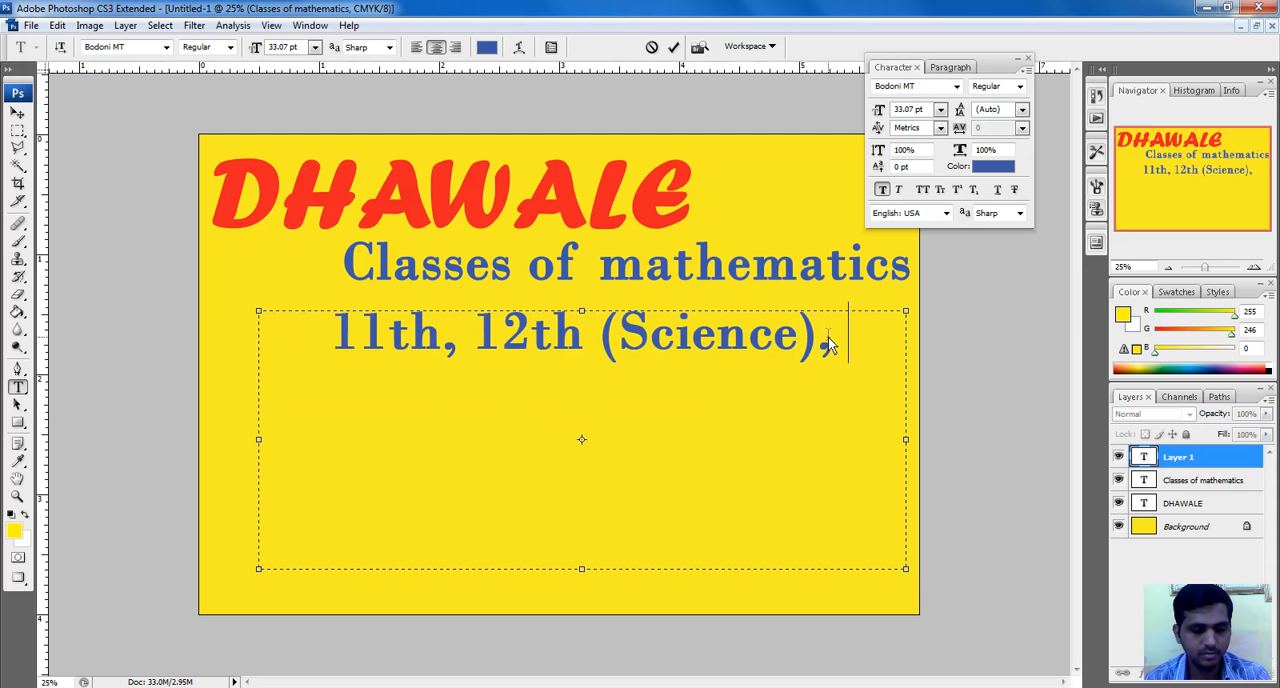
text(B.Sc.)
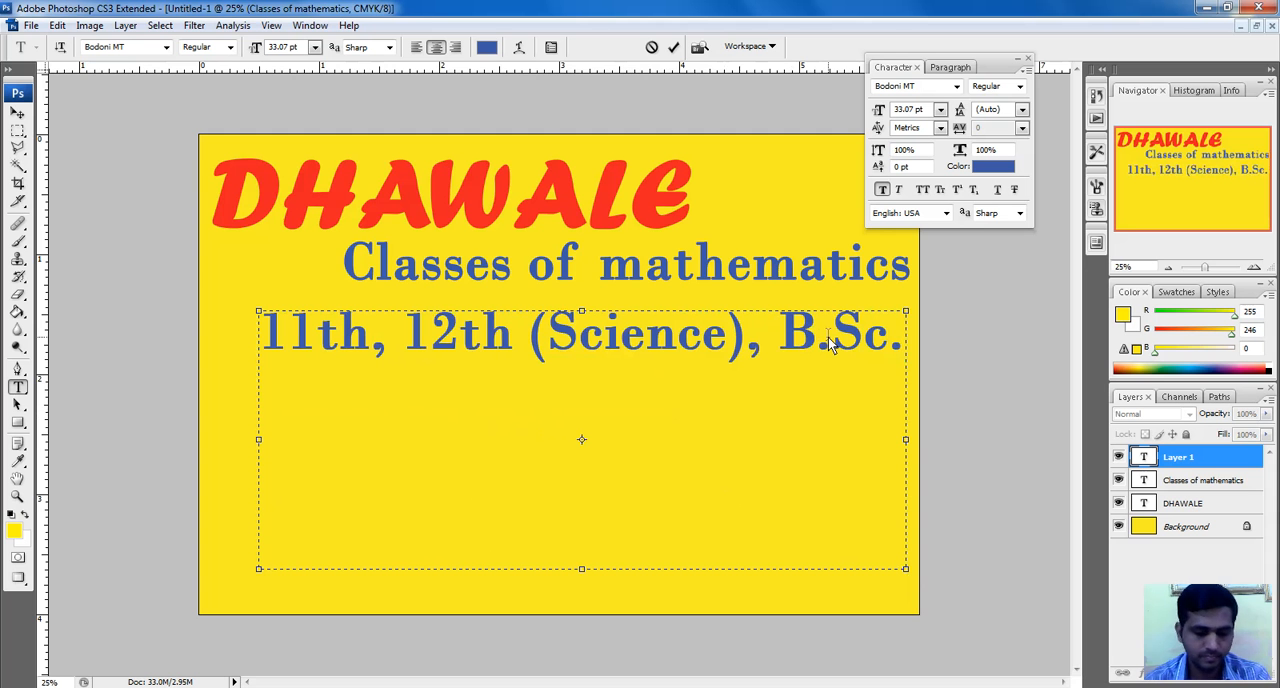
key(Return)
text(Eng)
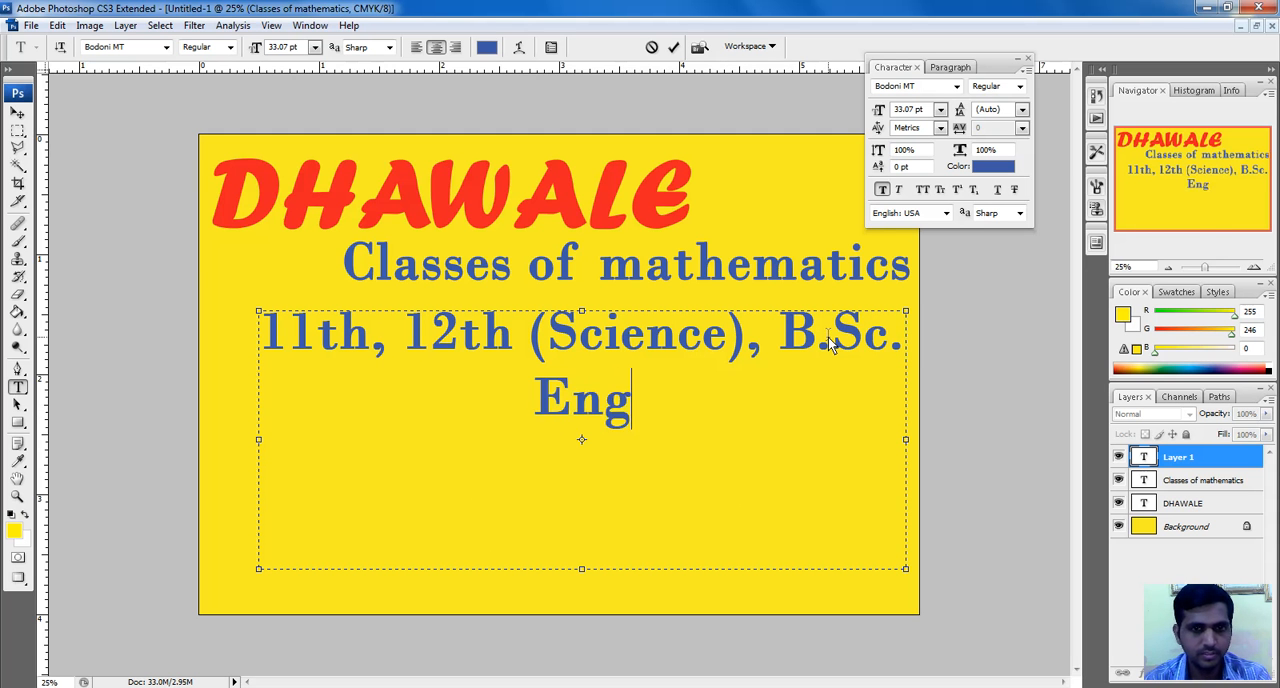
text(ineerin)
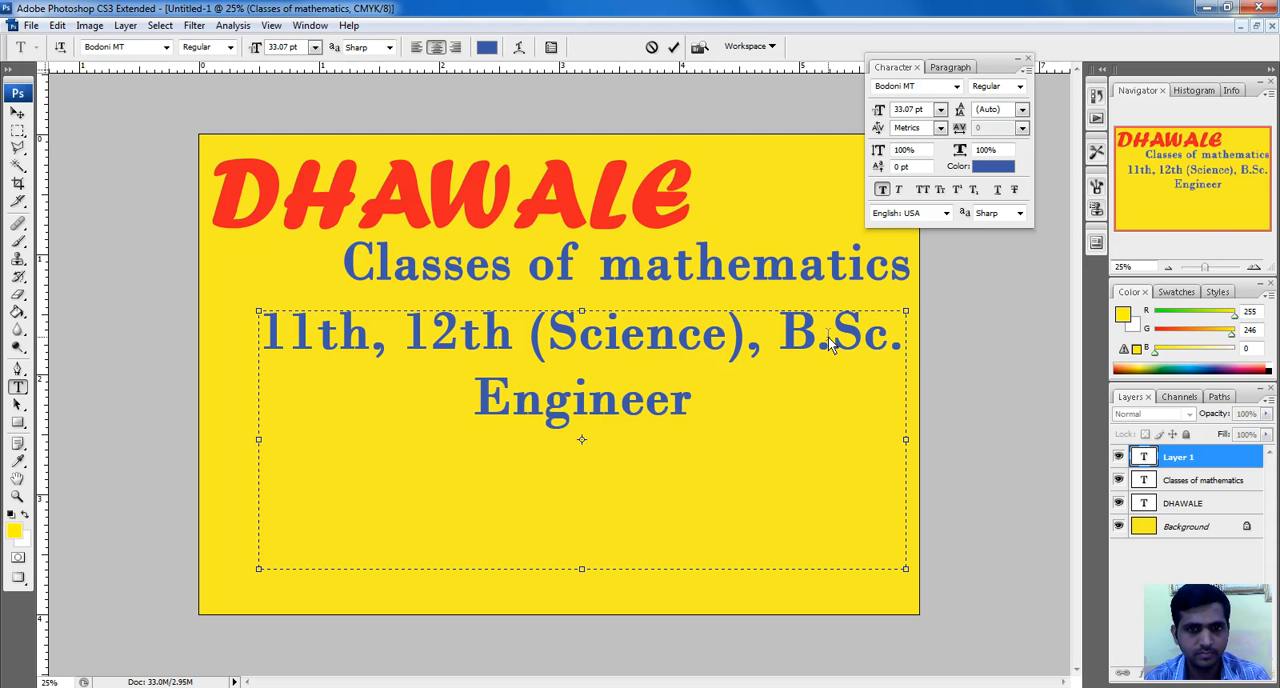
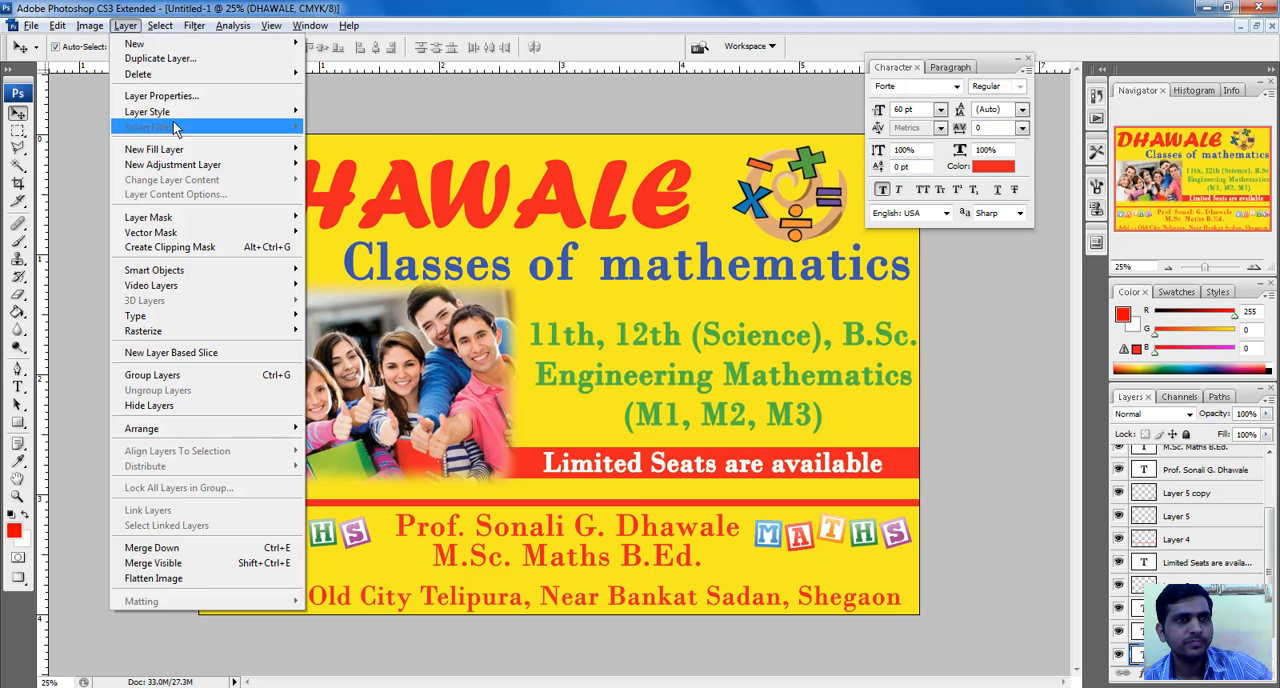
Add a white outside stroke of 24 px to the large red heading
mouse_move(173, 113)
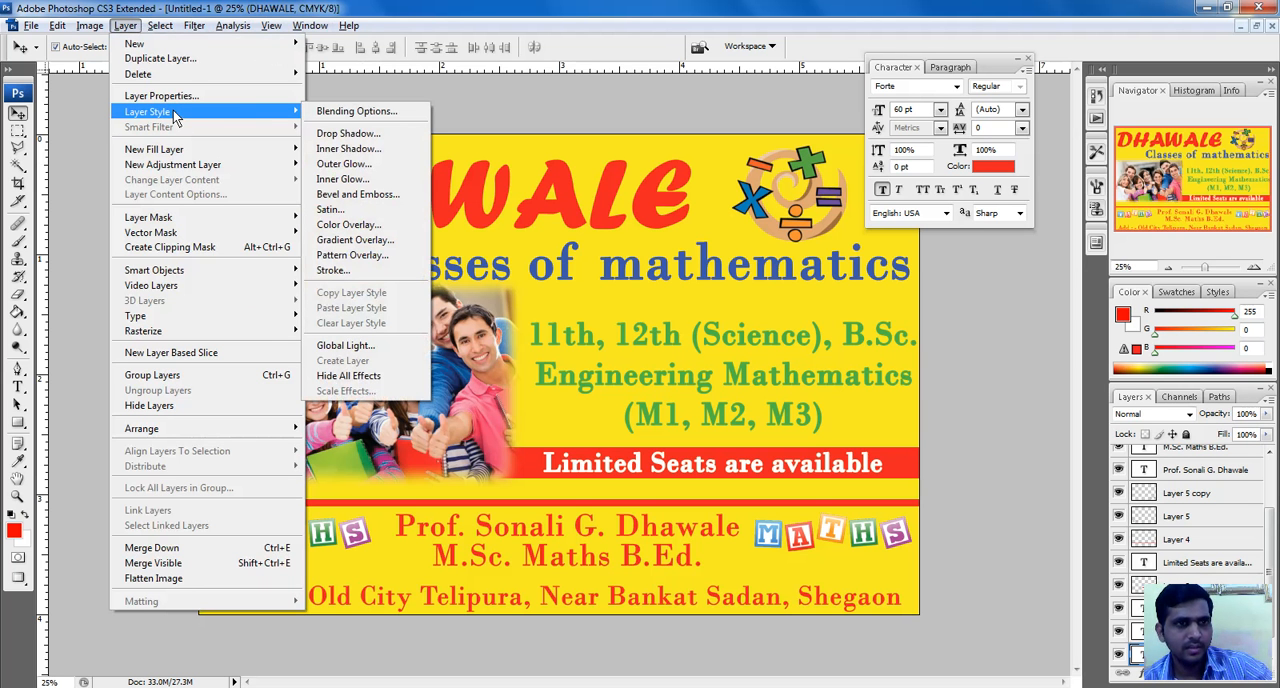
click(337, 273)
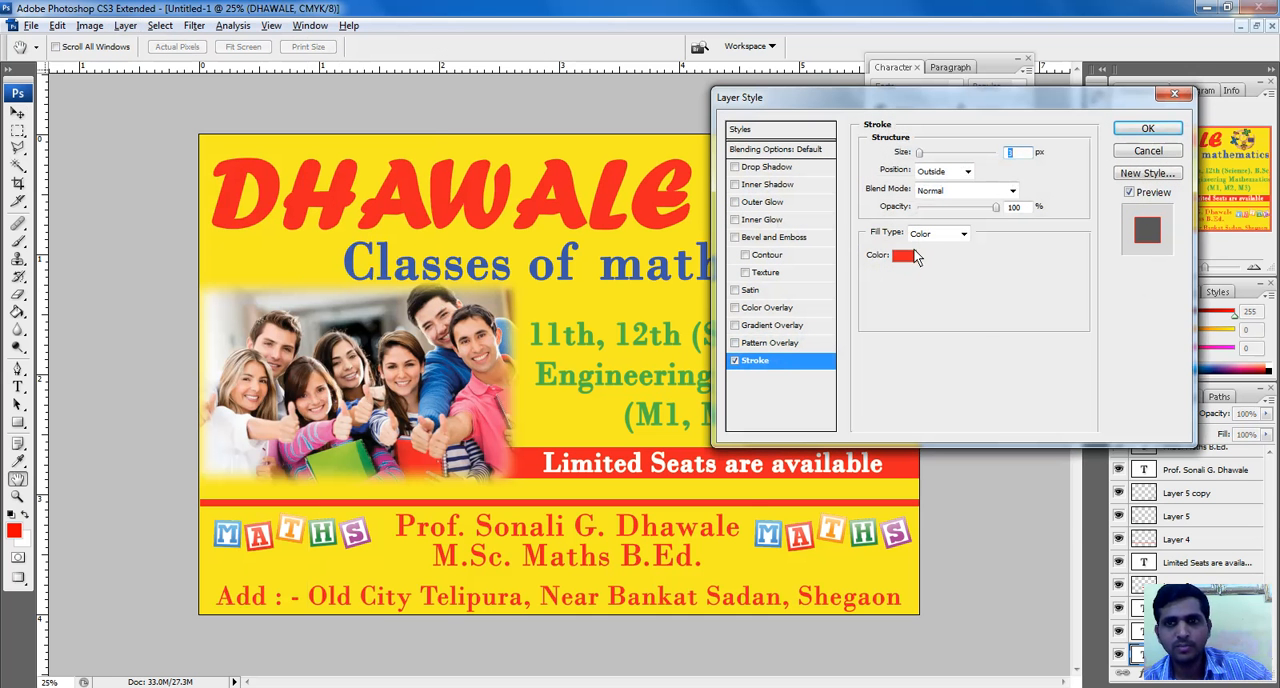
click(905, 256)
drag(838, 331, 752, 249)
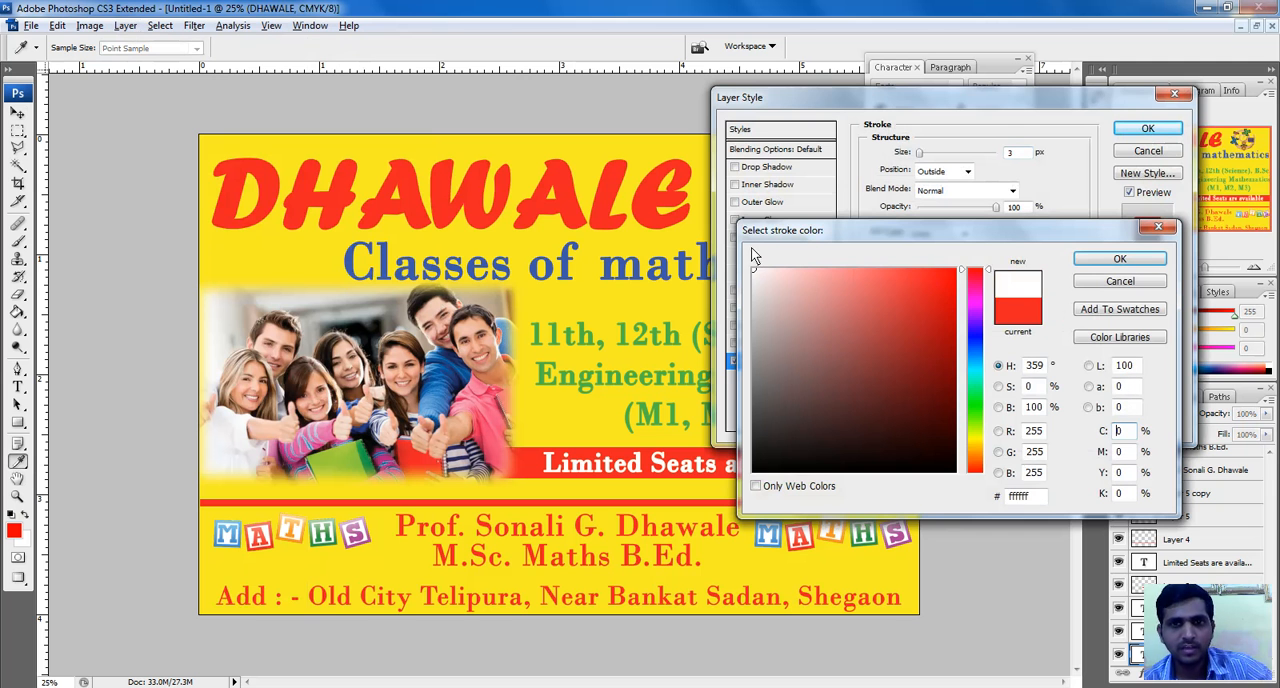
click(1100, 260)
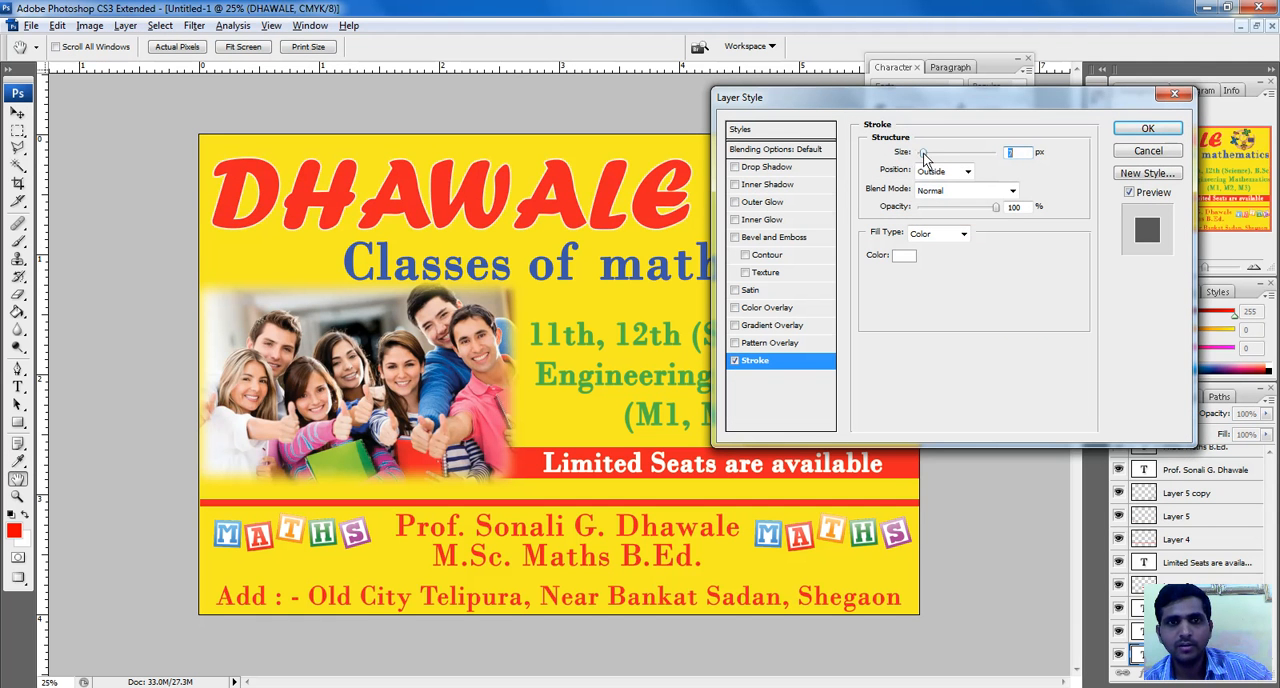
drag(922, 153, 930, 153)
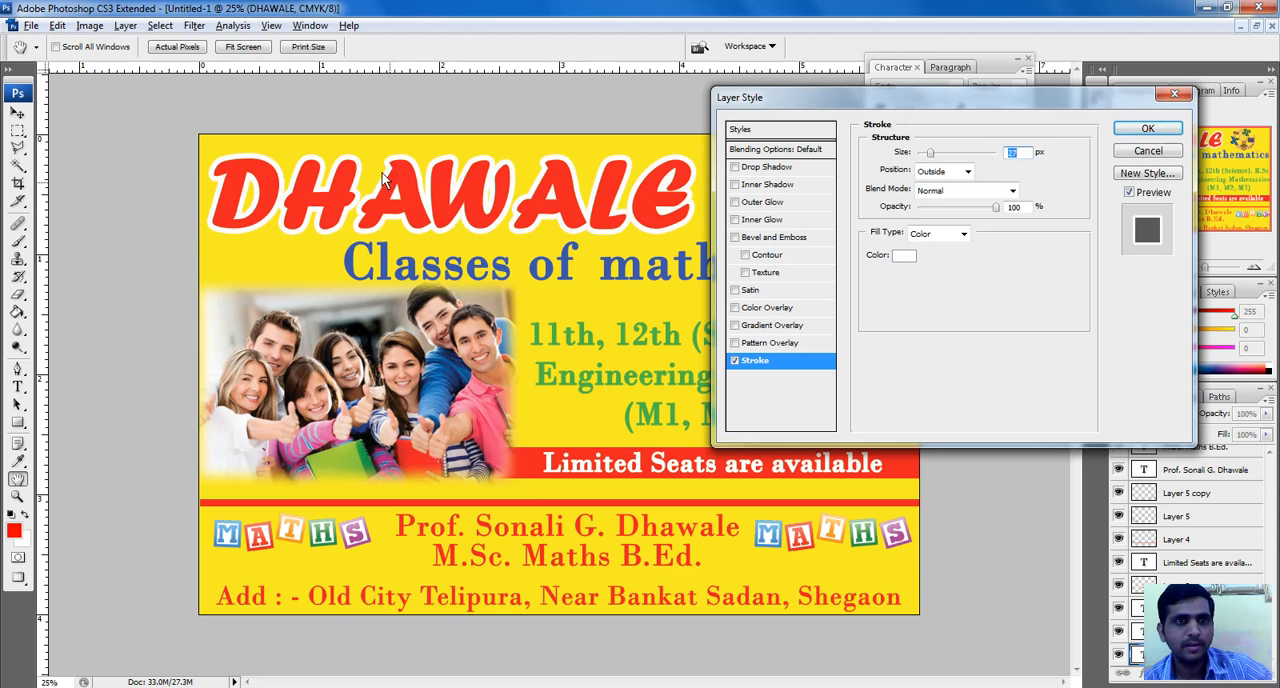
drag(930, 155, 929, 158)
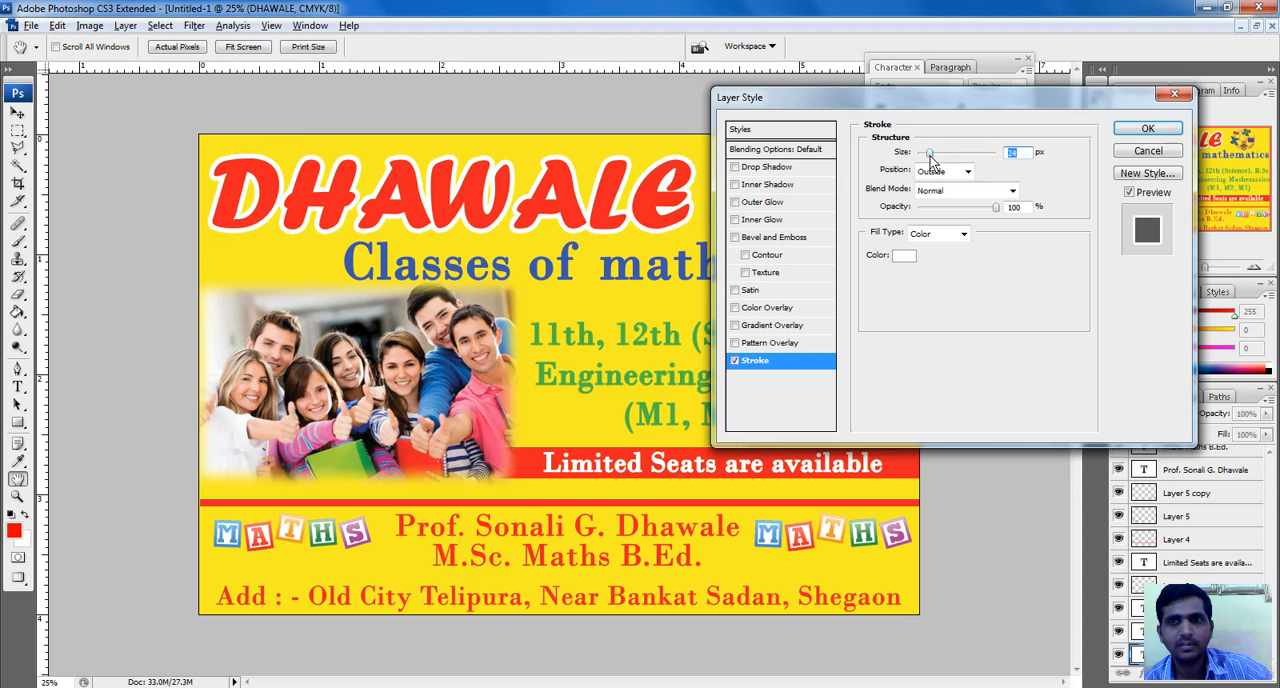
click(1146, 146)
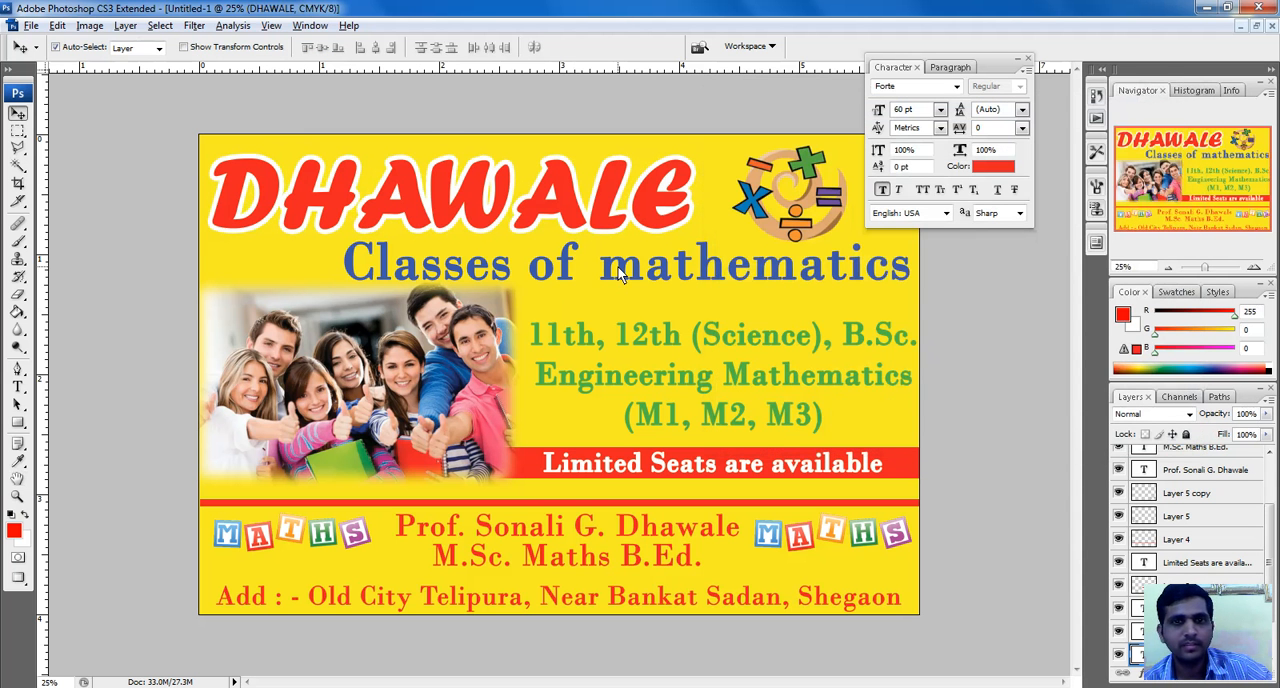
Add a white outside stroke of about 18 px to the "Classes of mathematics" line
click(619, 269)
click(125, 25)
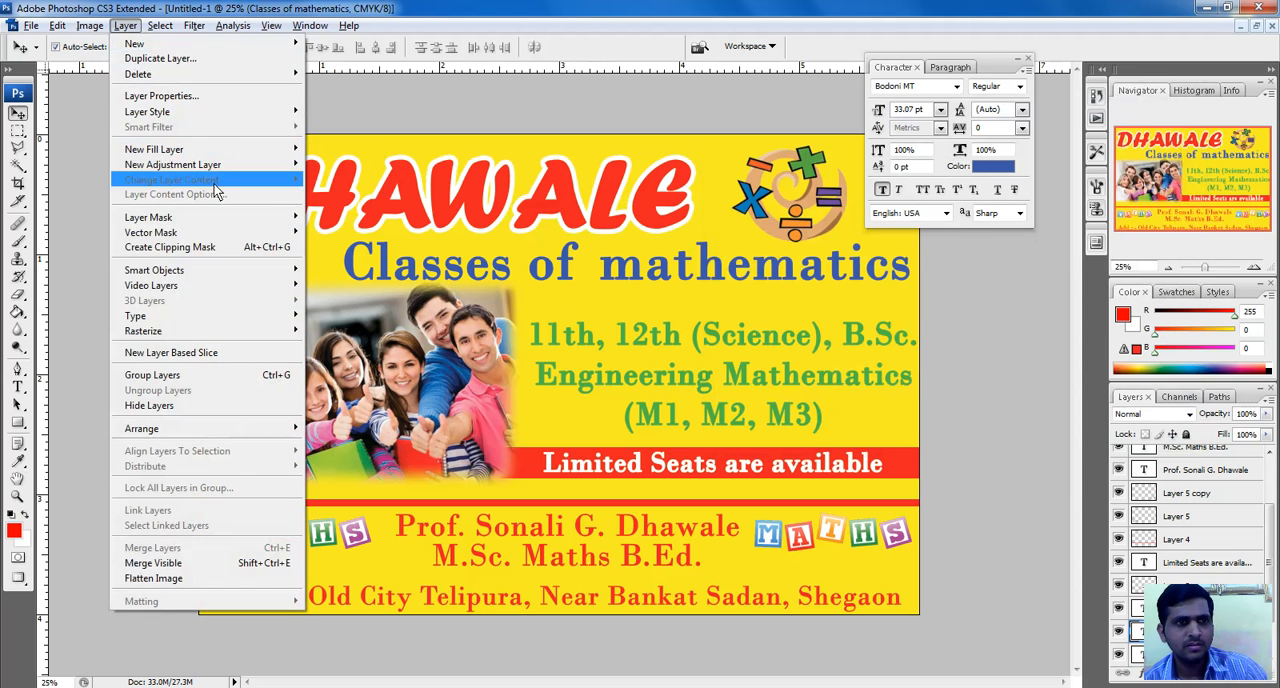
mouse_move(157, 28)
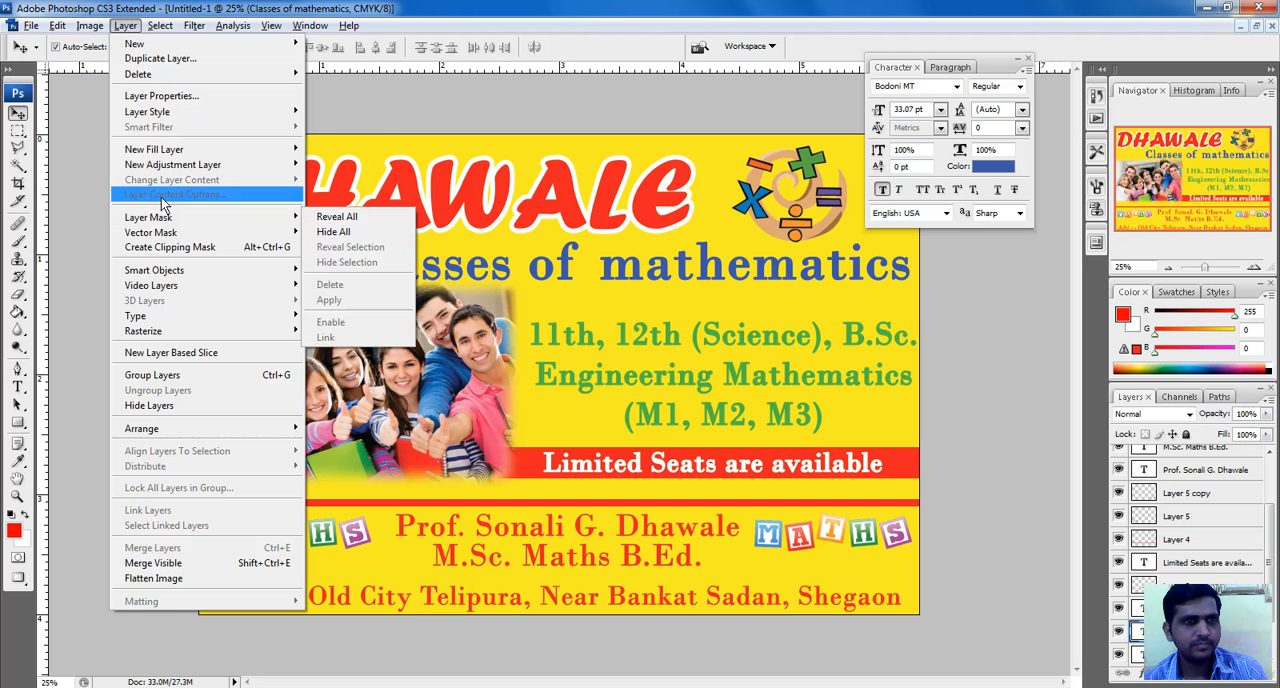
mouse_move(158, 155)
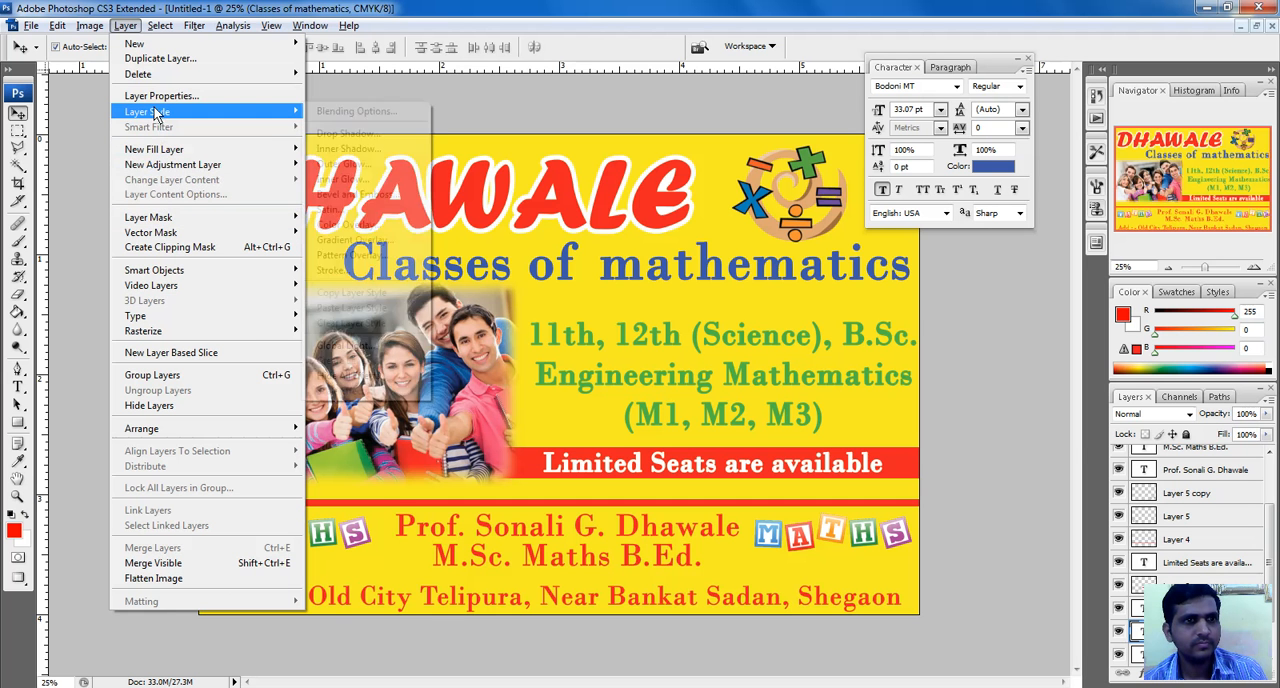
click(367, 266)
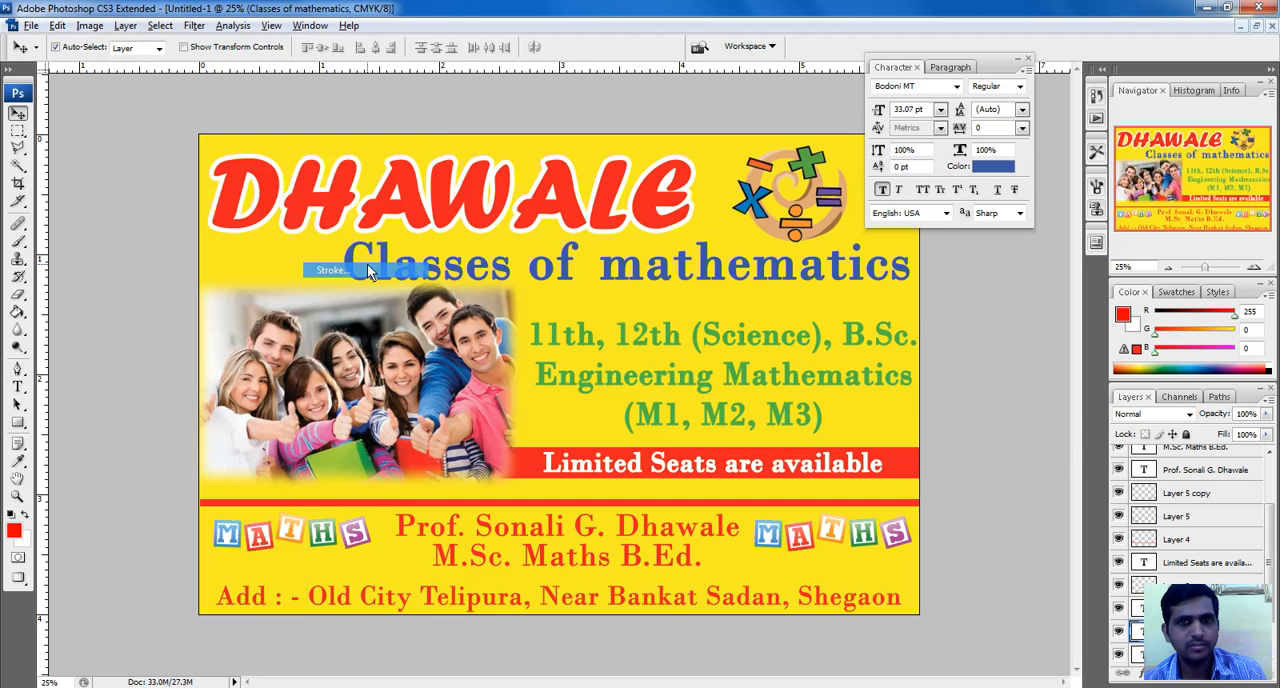
click(904, 256)
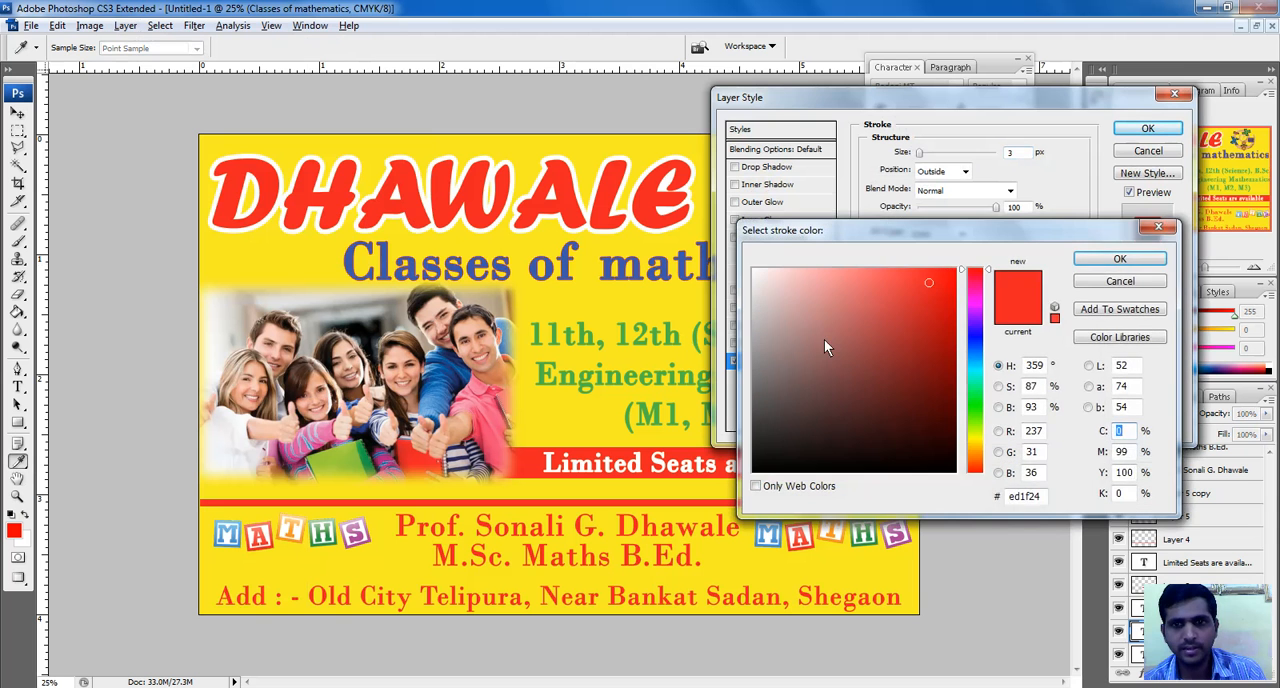
drag(824, 339, 714, 229)
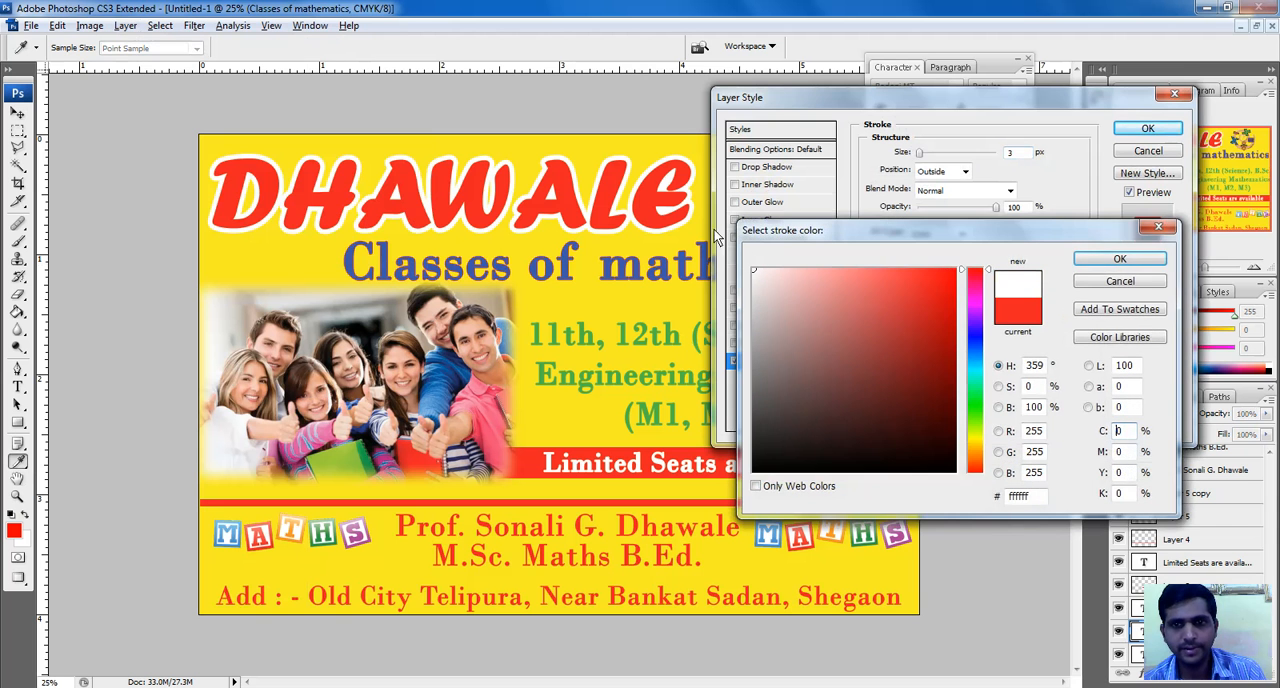
click(1135, 262)
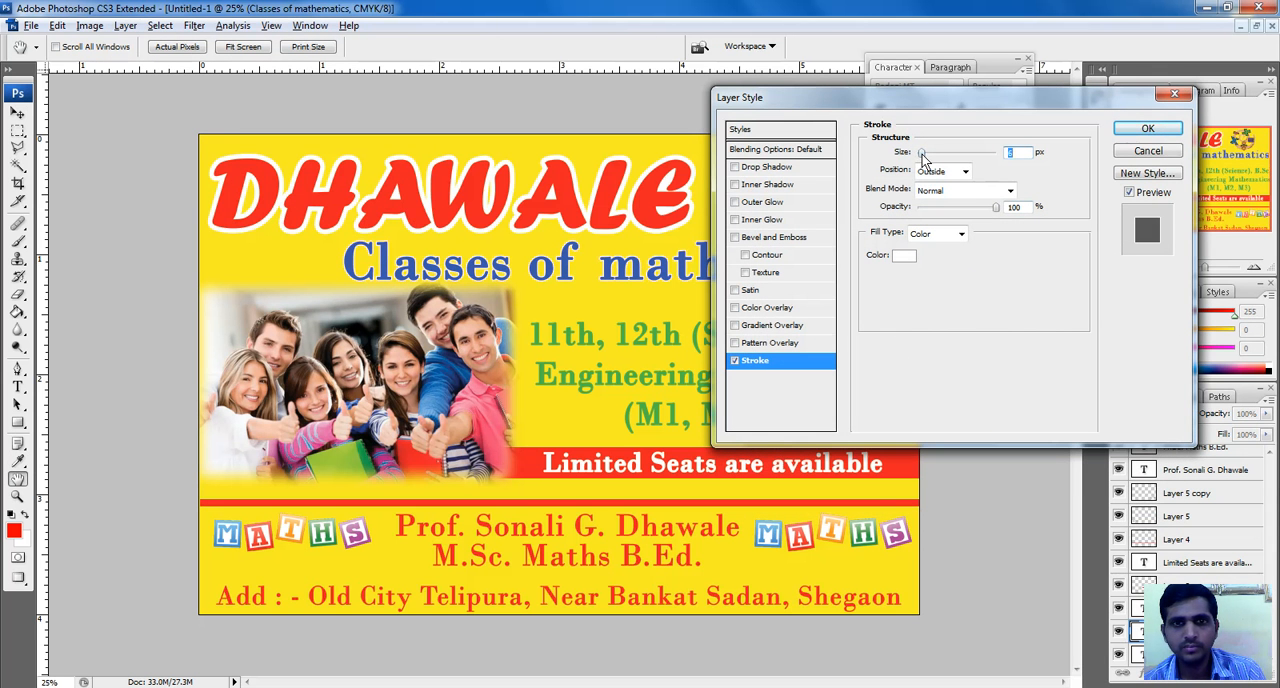
drag(921, 153, 928, 155)
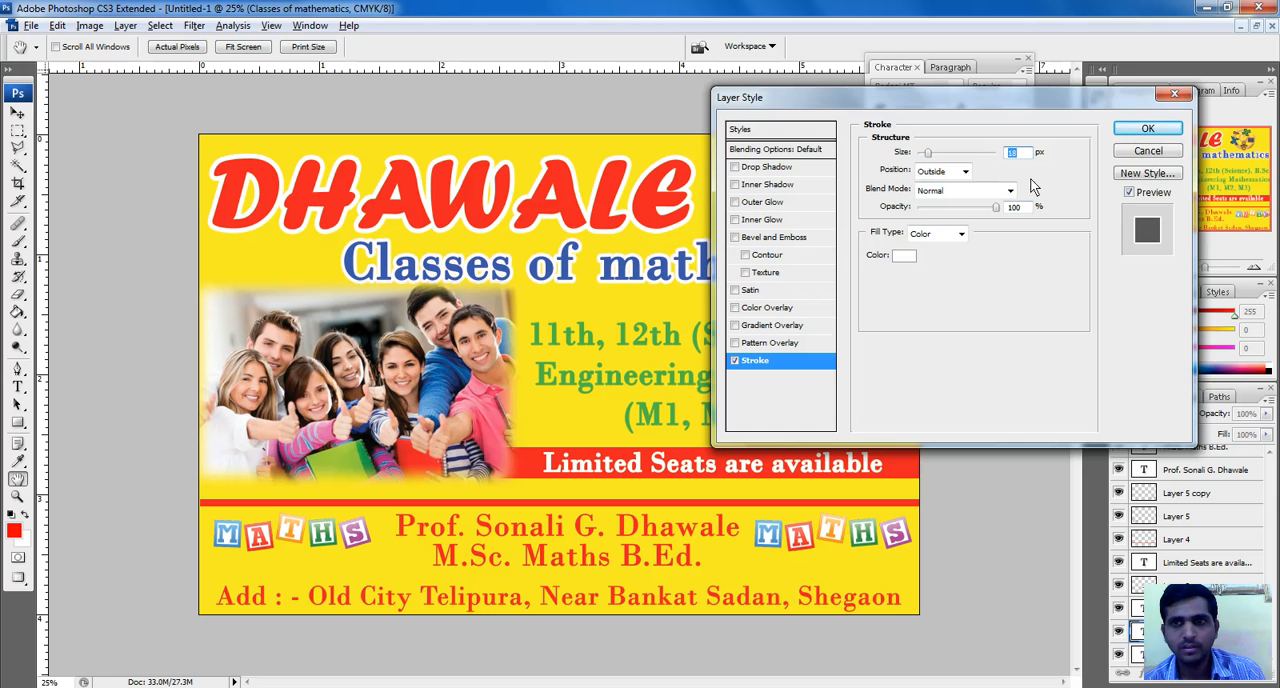
click(1147, 129)
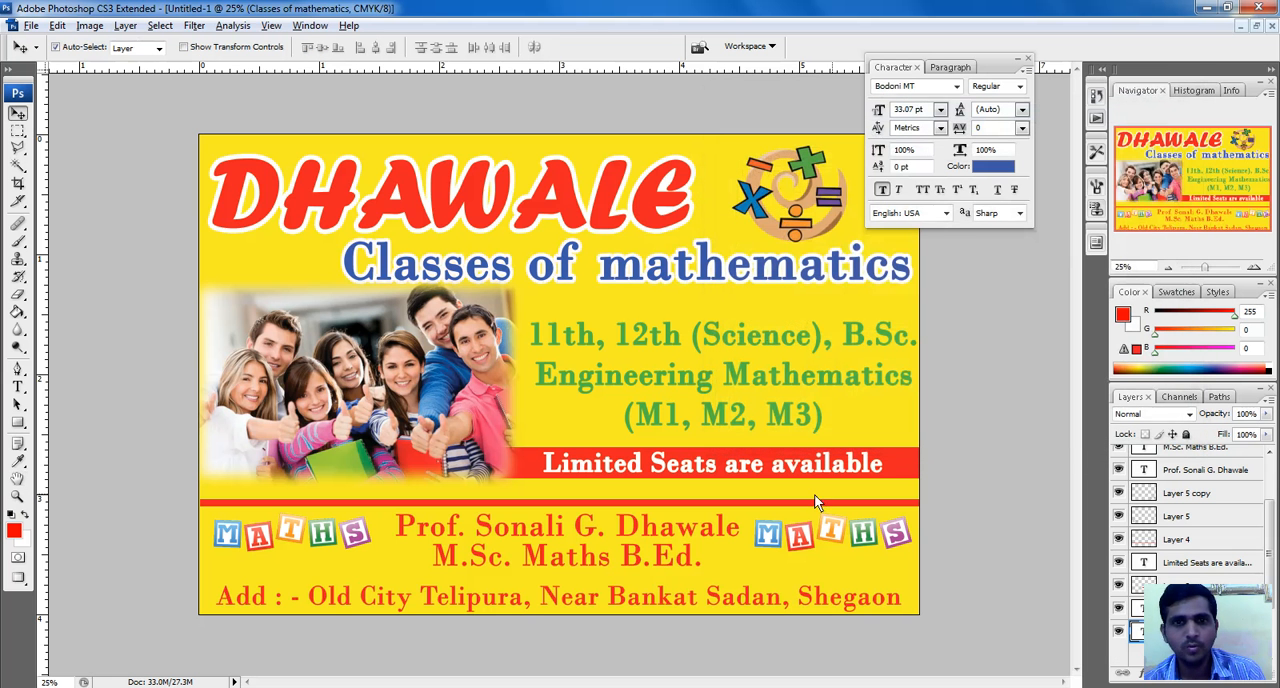
Add a white outside stroke of about 21 px to the course list text
click(639, 338)
click(125, 25)
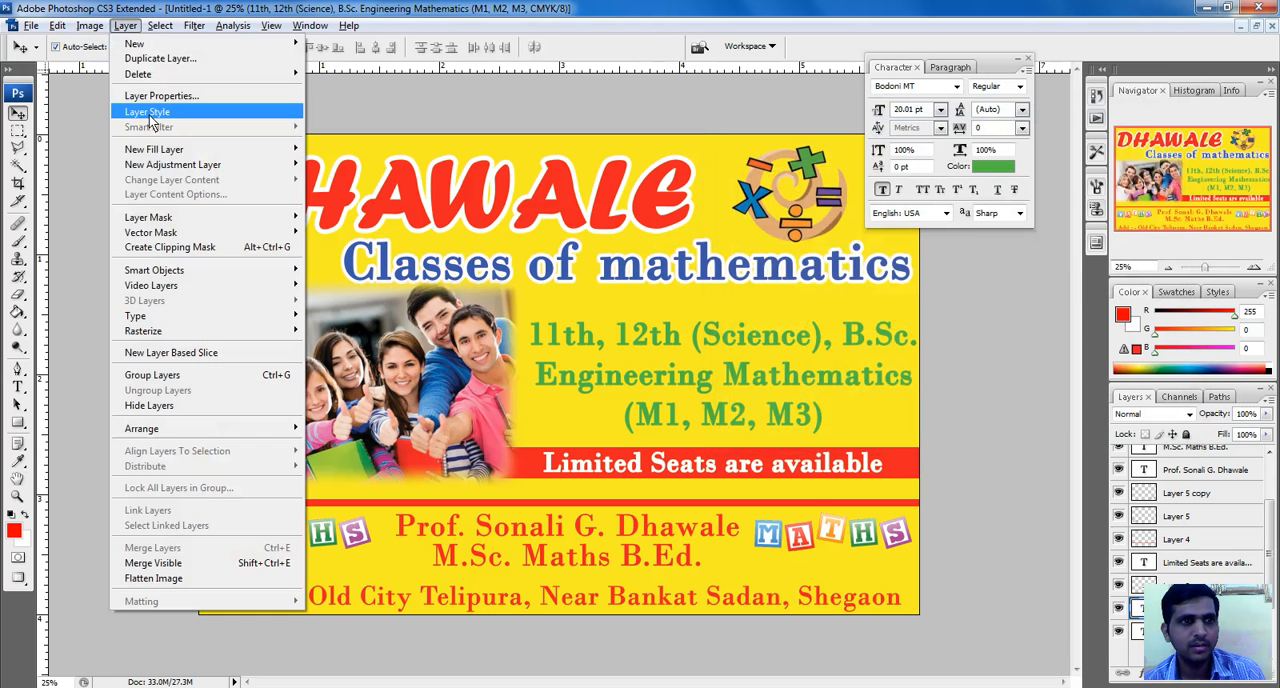
mouse_move(290, 120)
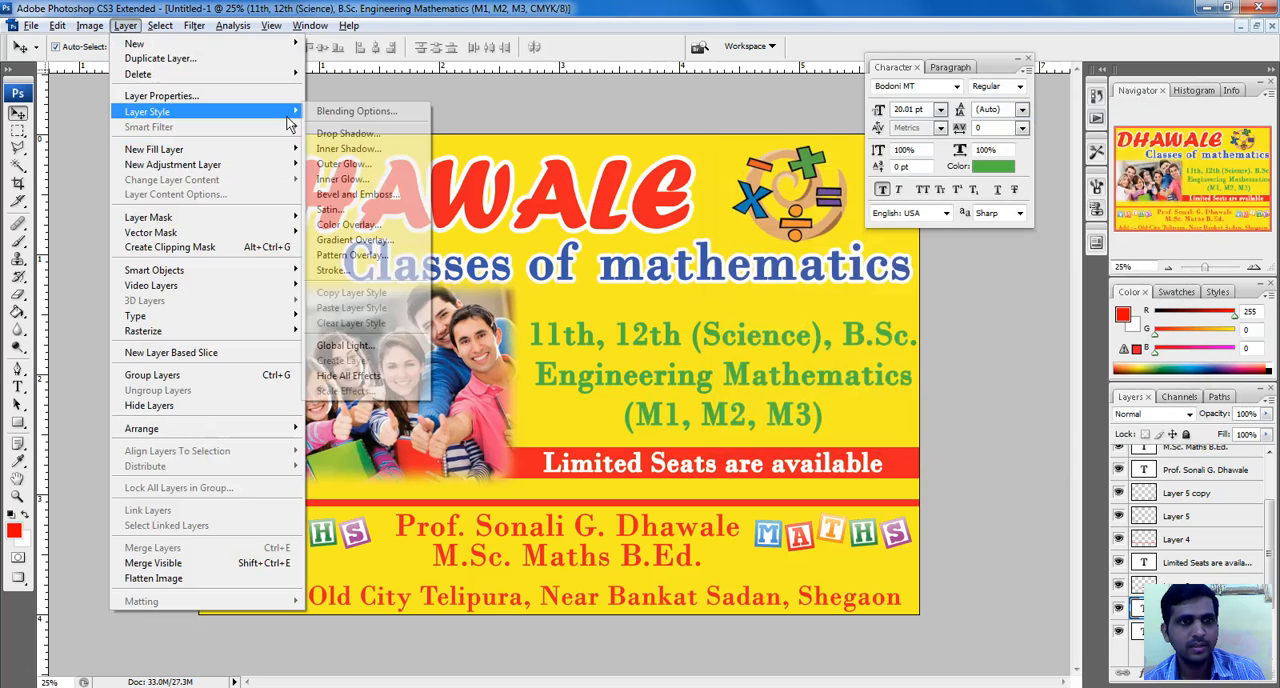
click(360, 268)
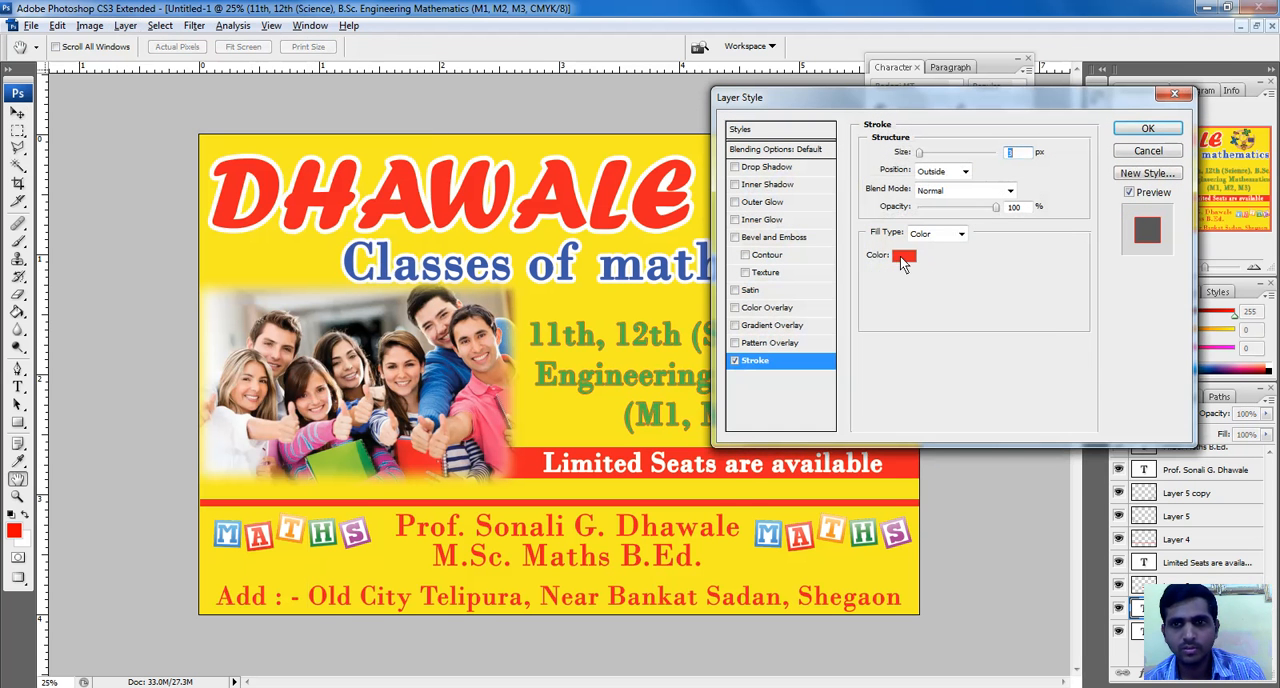
click(900, 256)
drag(758, 281, 706, 228)
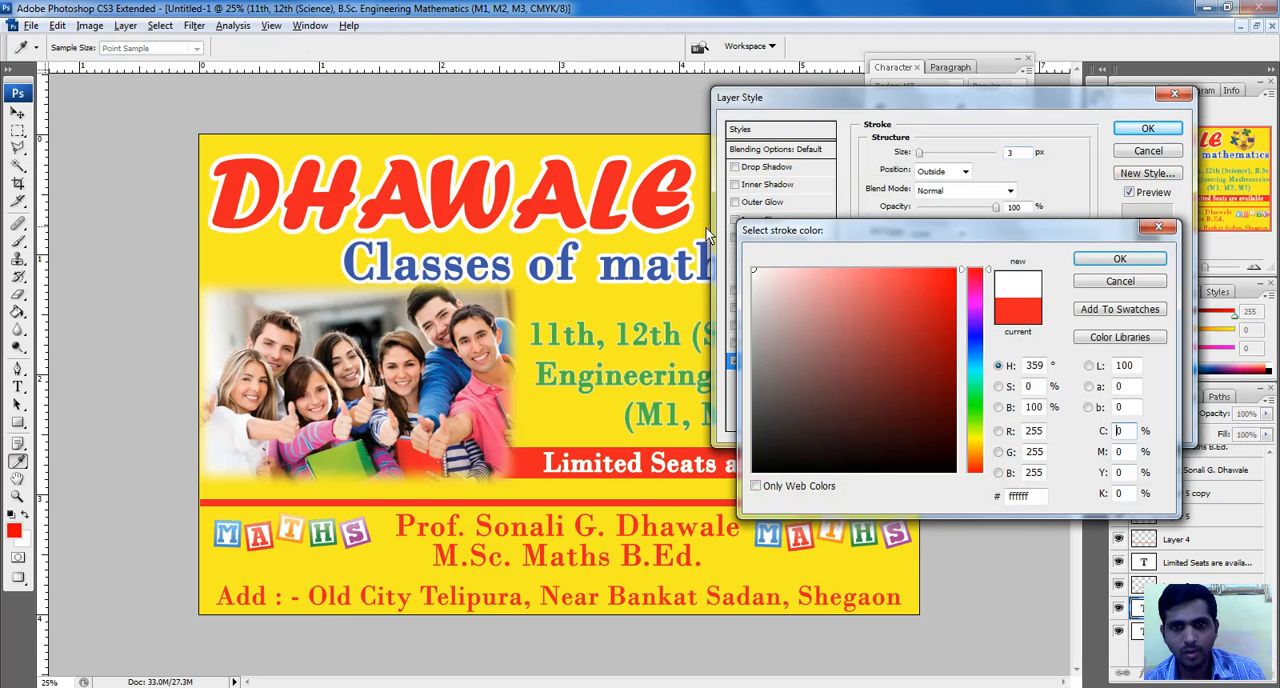
click(1118, 260)
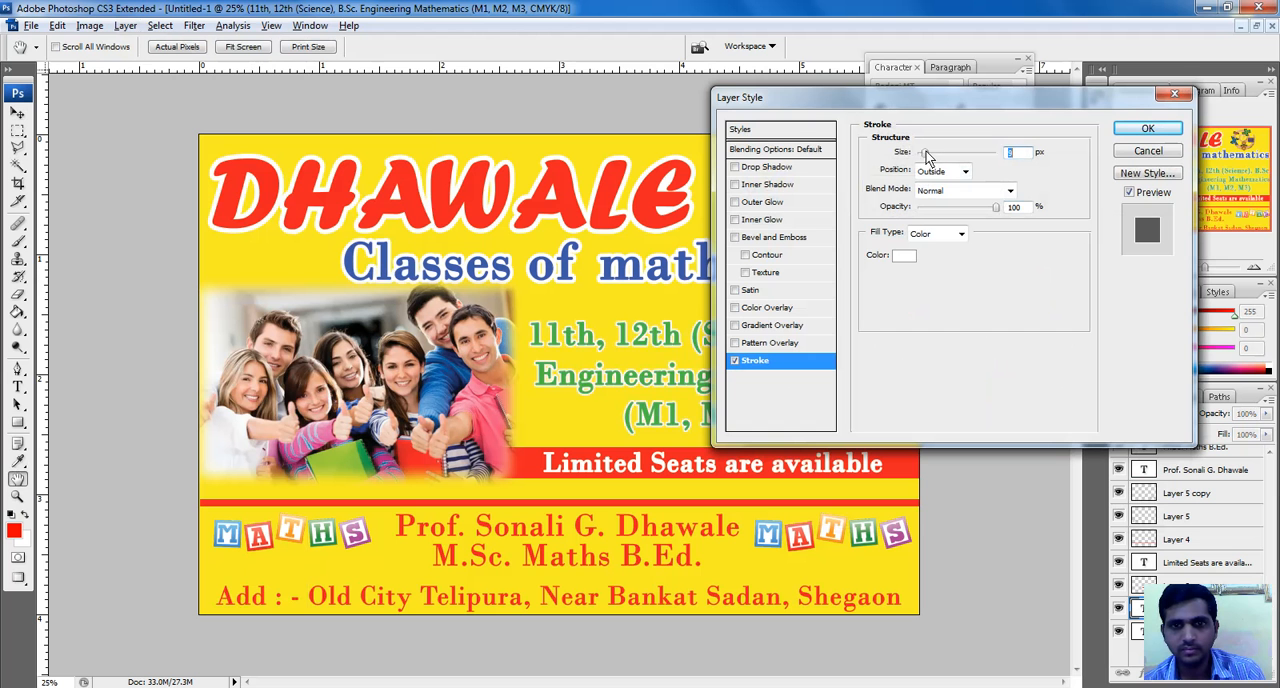
drag(927, 155, 931, 163)
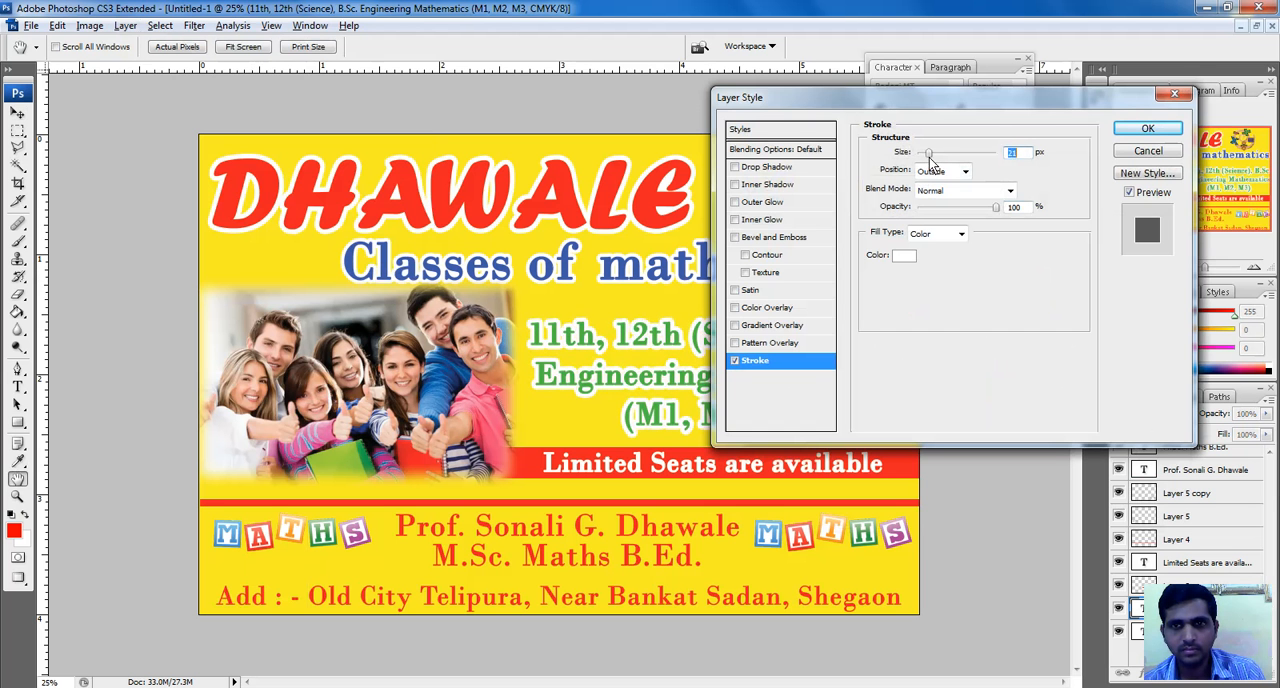
click(1148, 129)
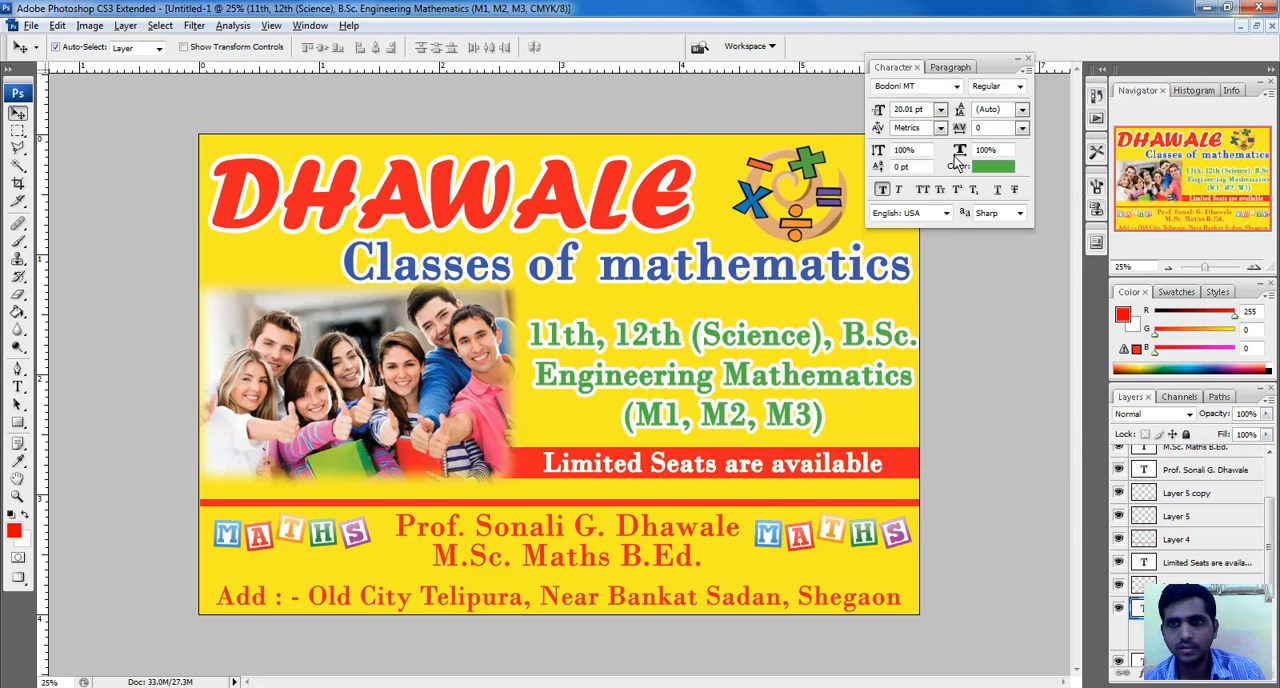
Recolor the course list text to dark green, #0d8a00
click(979, 163)
drag(965, 278, 955, 368)
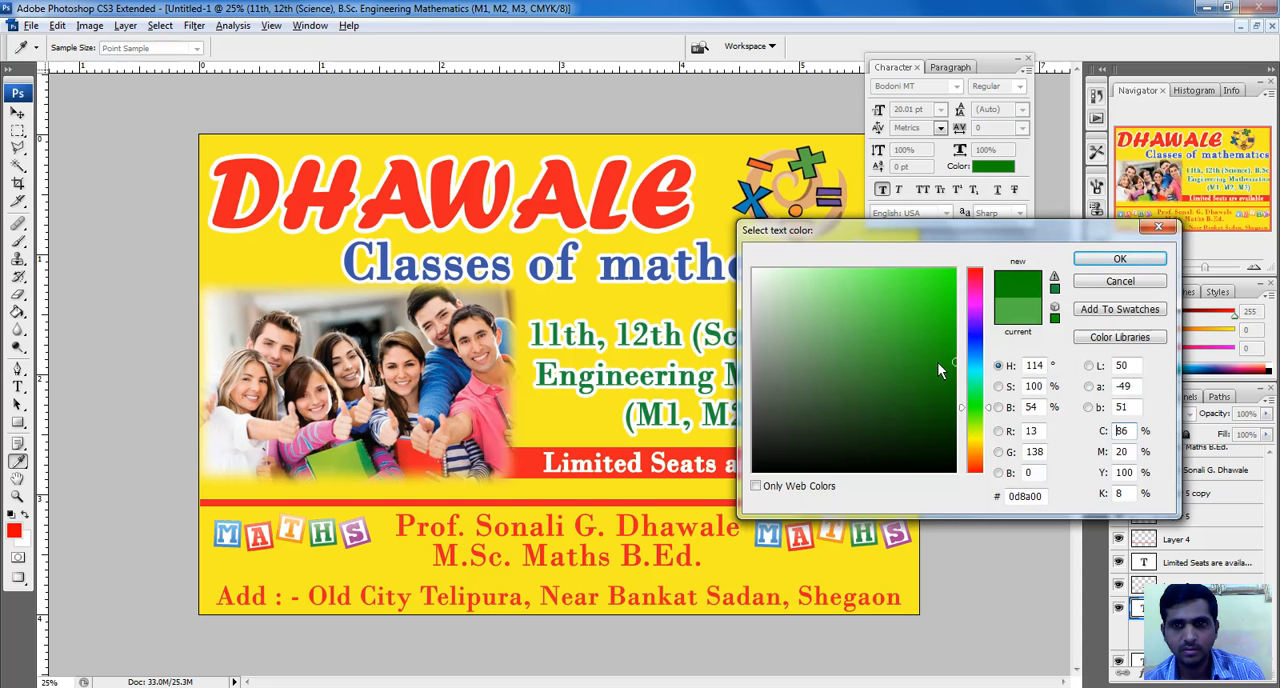
click(1118, 259)
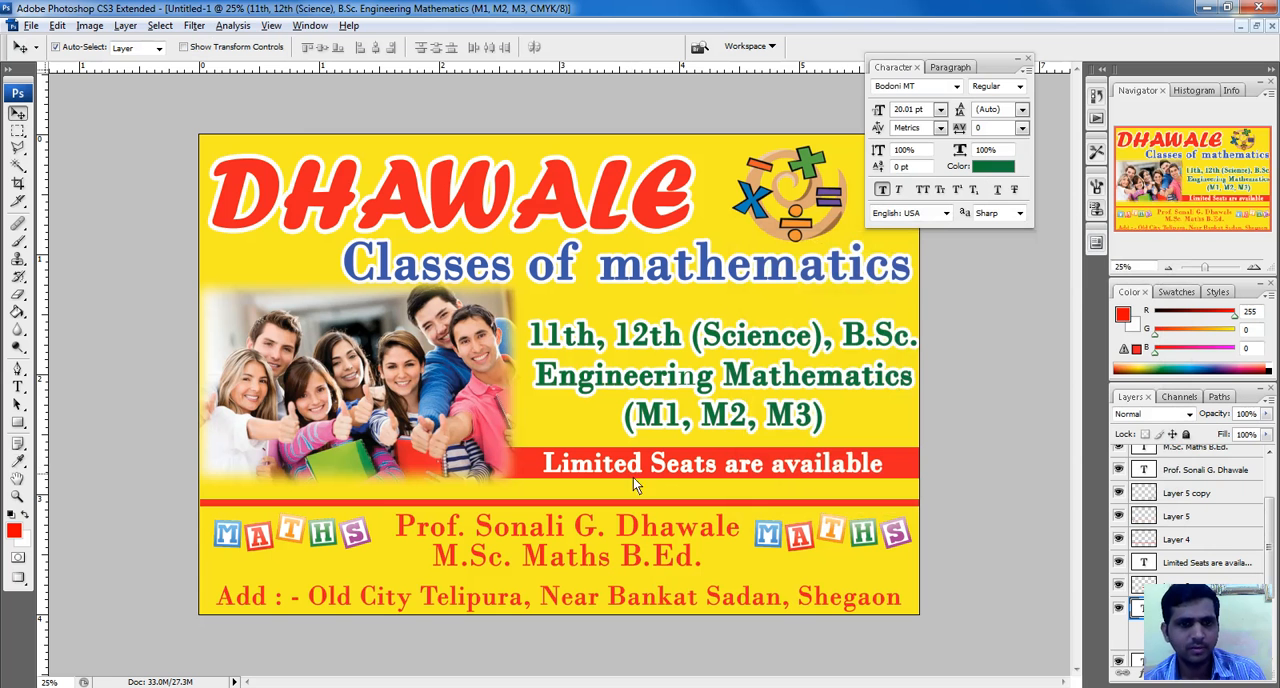
Add a white outside stroke of about 18 px to the professor's name line below the red divider
click(548, 536)
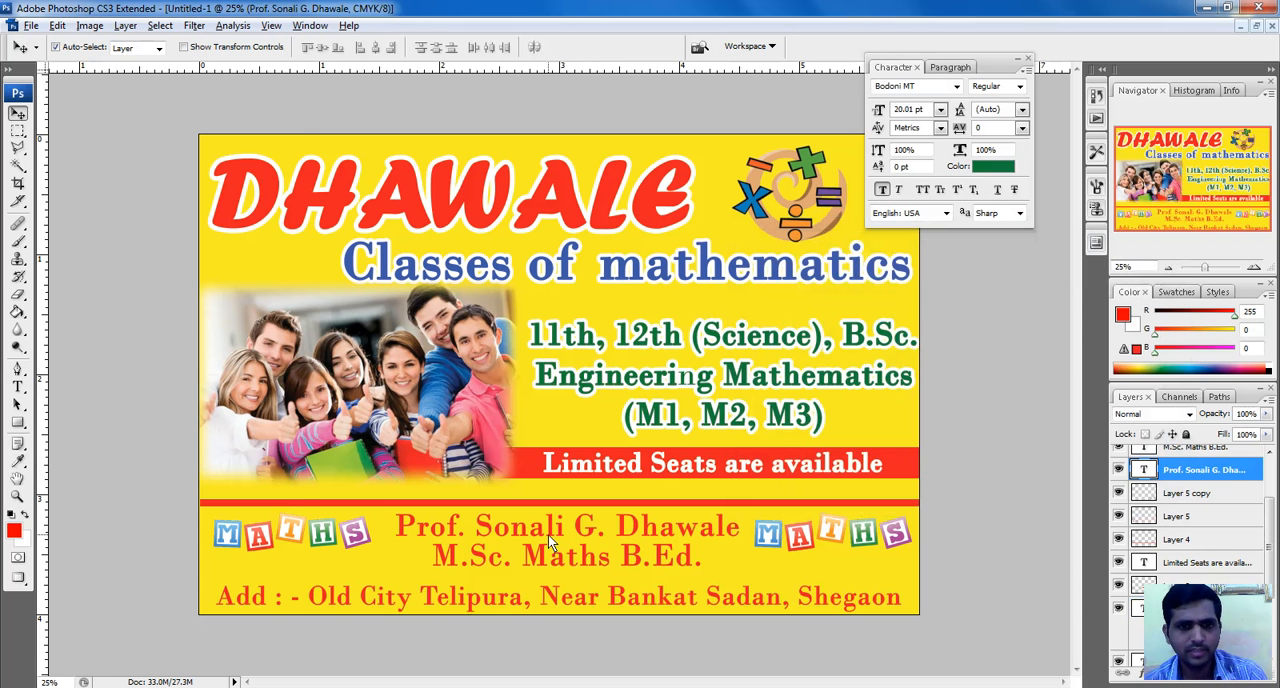
click(125, 25)
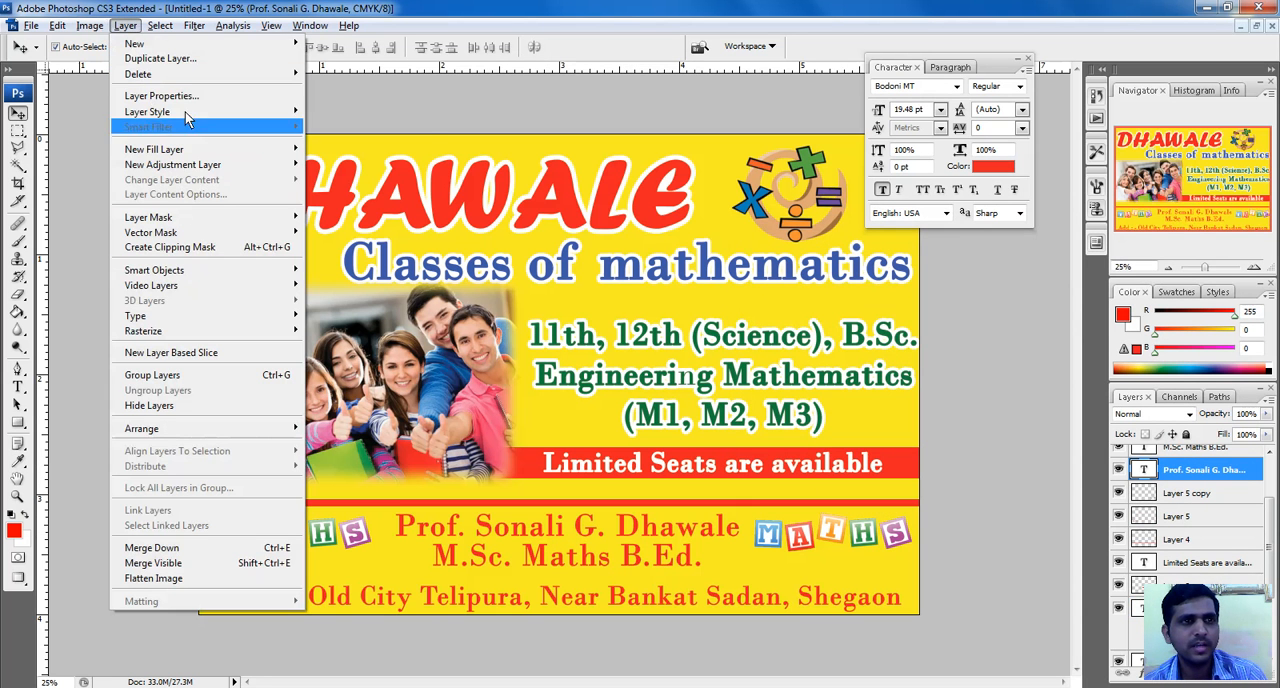
mouse_move(183, 110)
click(346, 269)
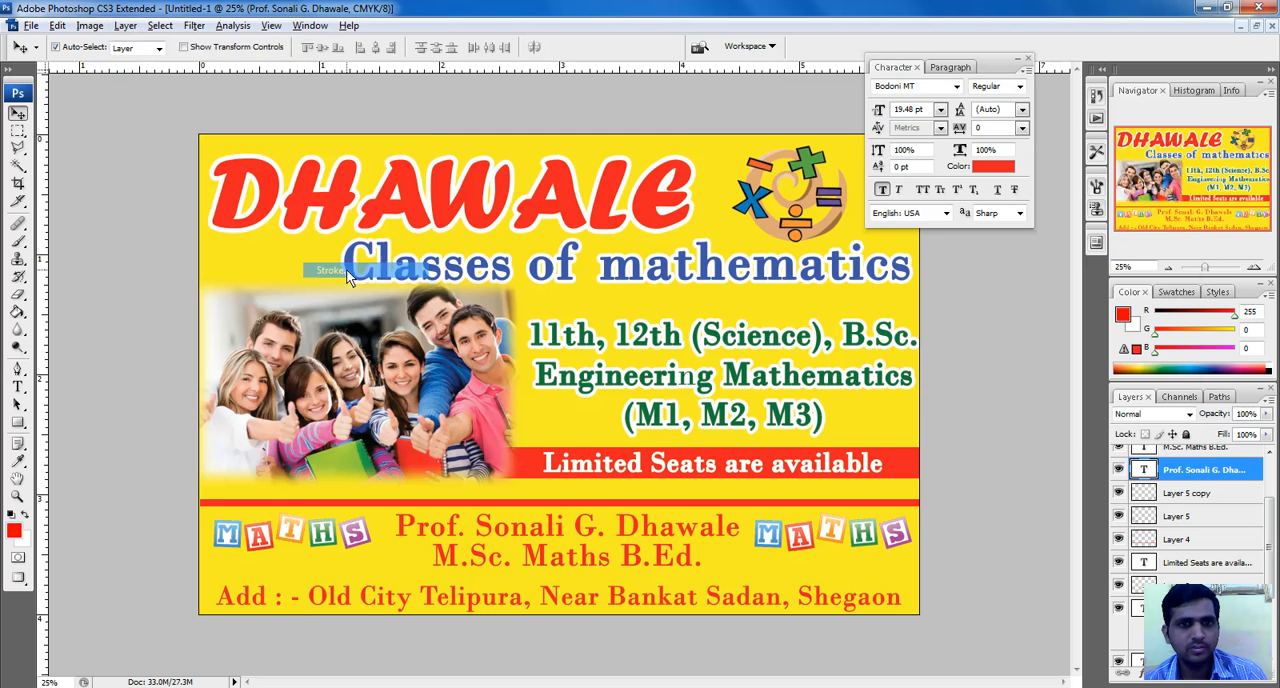
click(906, 259)
drag(872, 312, 671, 187)
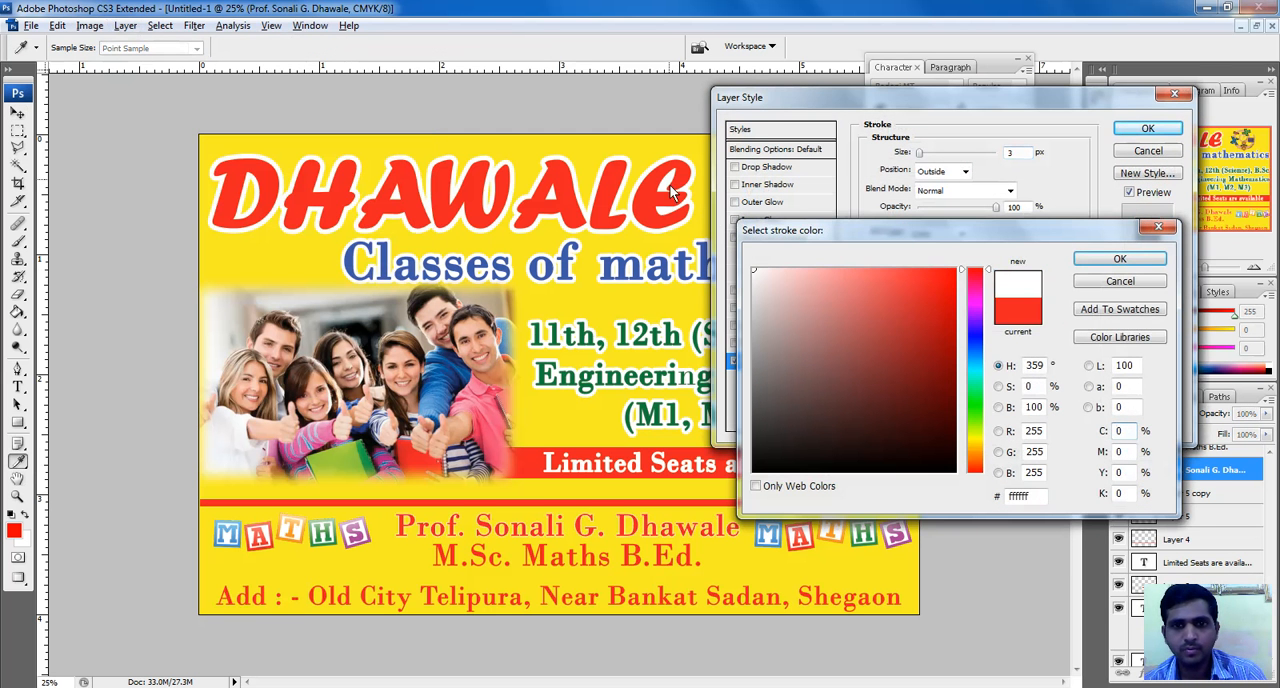
click(1120, 259)
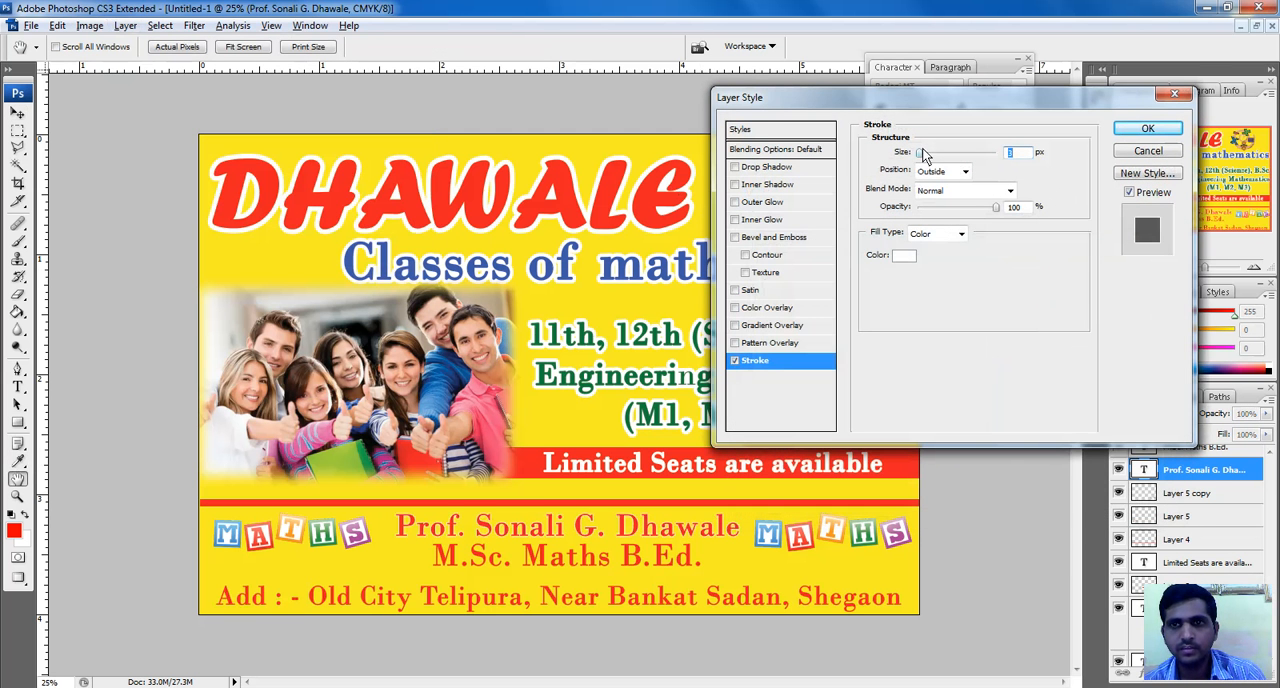
drag(922, 158, 929, 160)
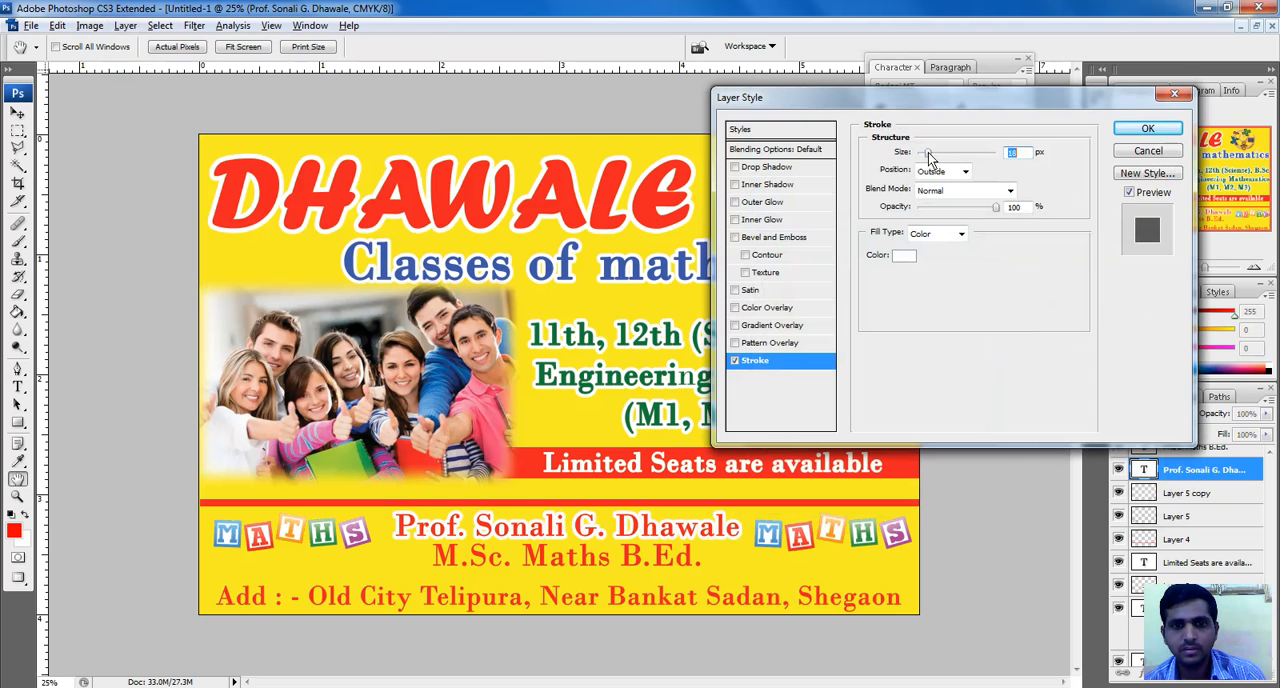
key(Return)
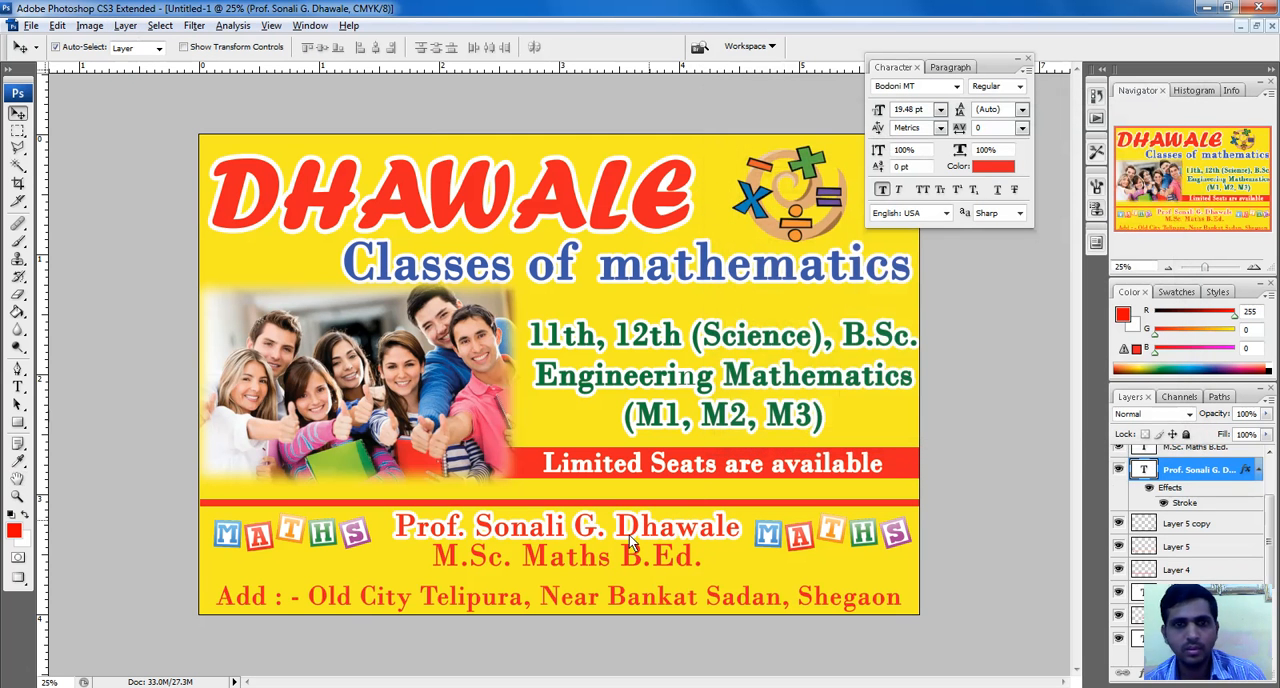
Add a white outside stroke to the "M.Sc. Maths B.Ed." line
click(564, 558)
click(125, 25)
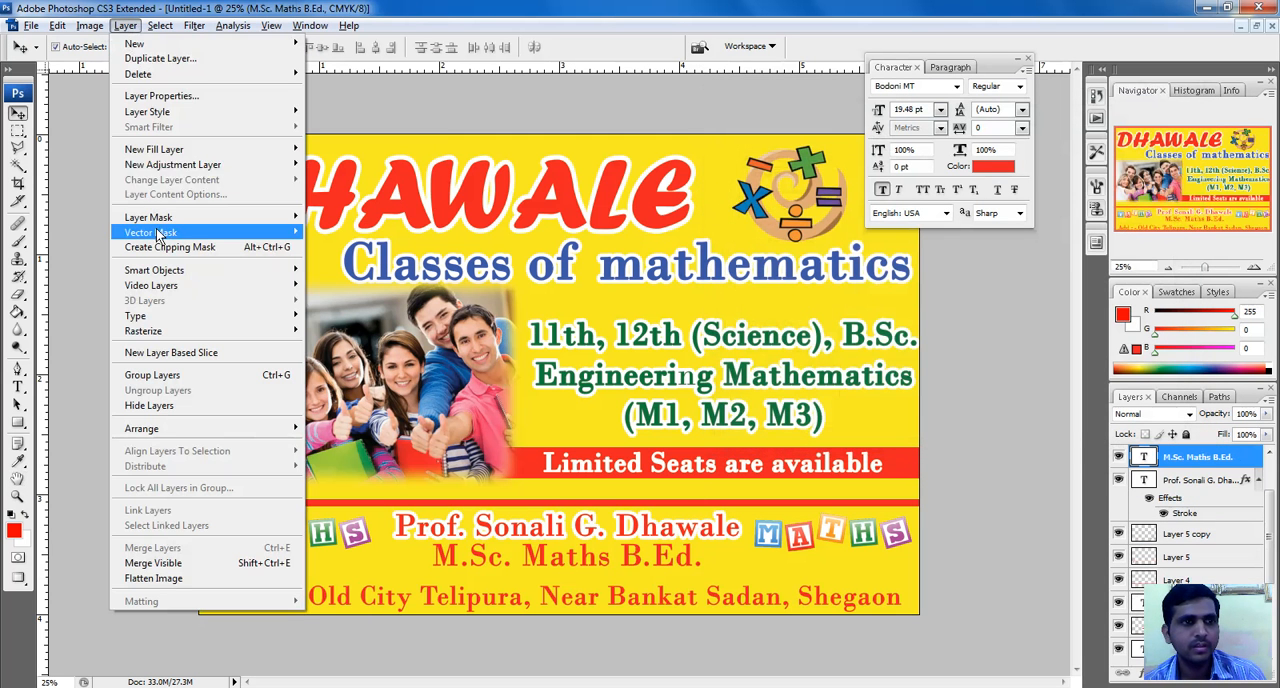
mouse_move(175, 115)
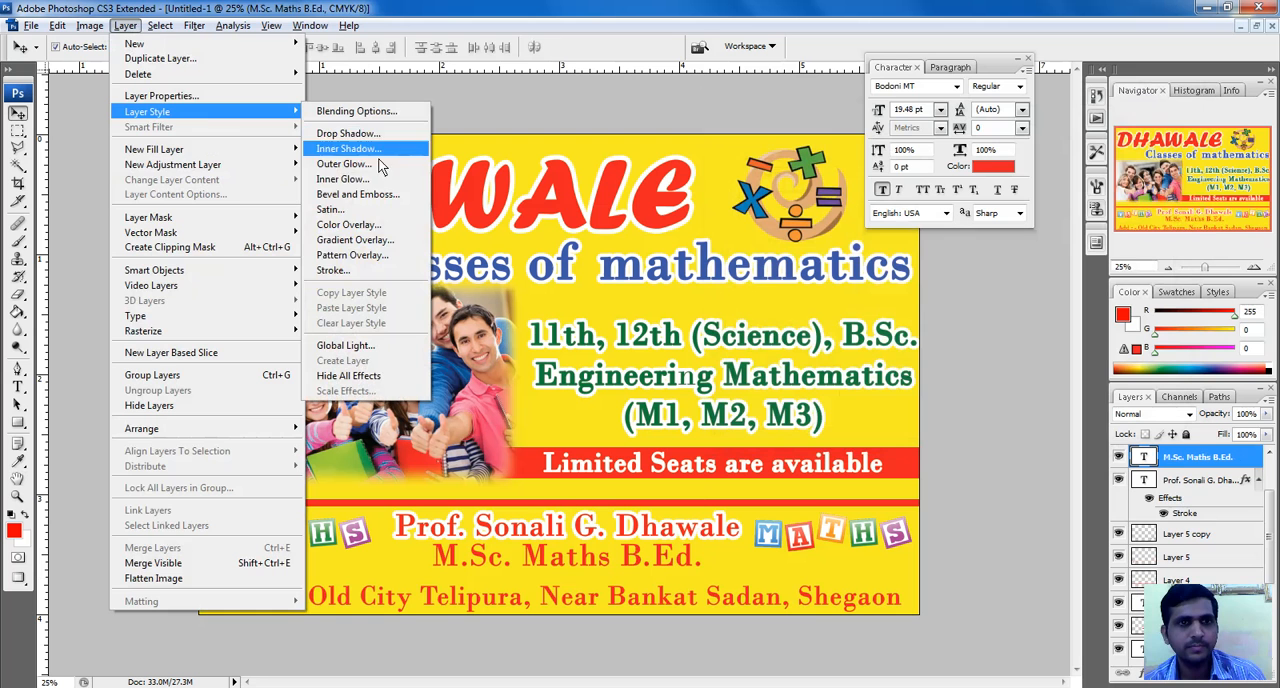
click(383, 268)
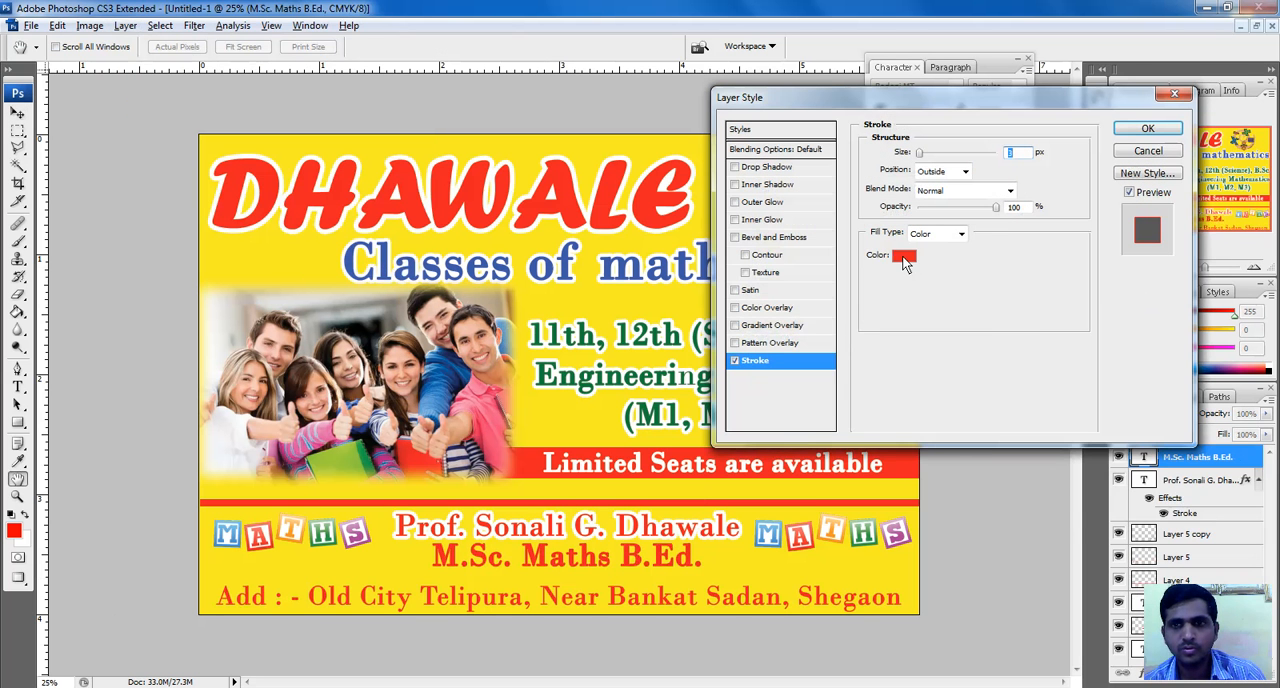
click(903, 257)
click(1145, 257)
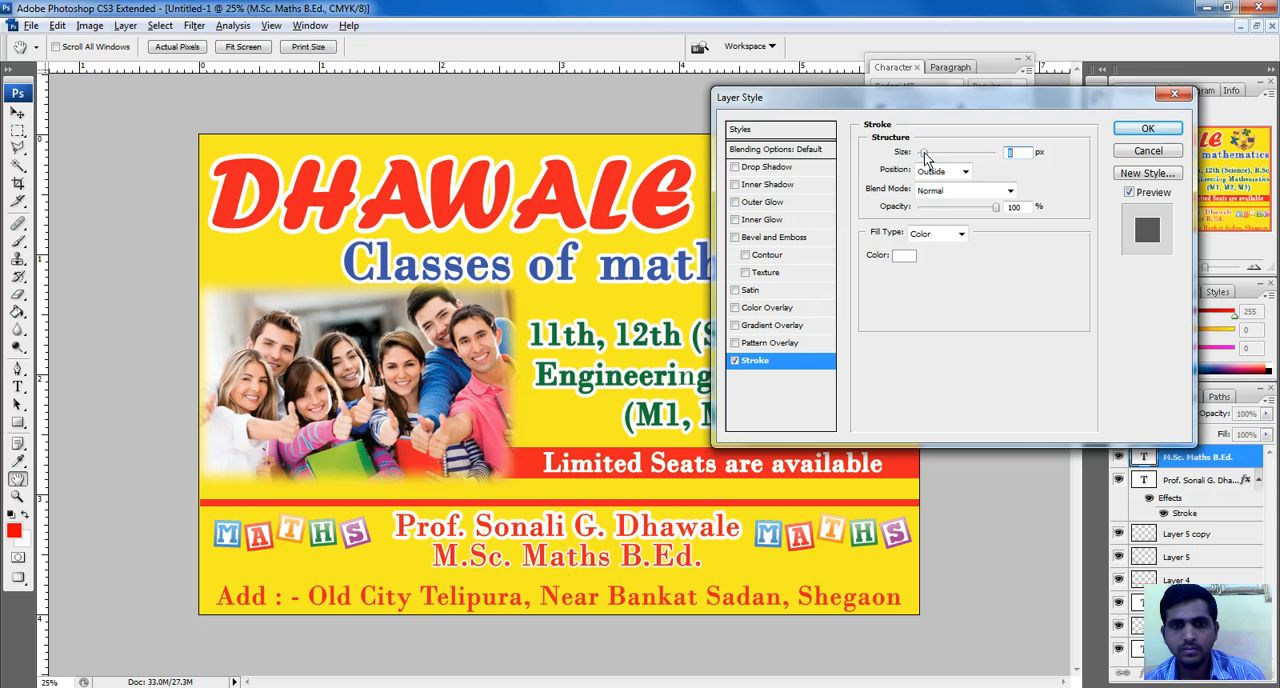
drag(924, 154, 930, 155)
click(1146, 136)
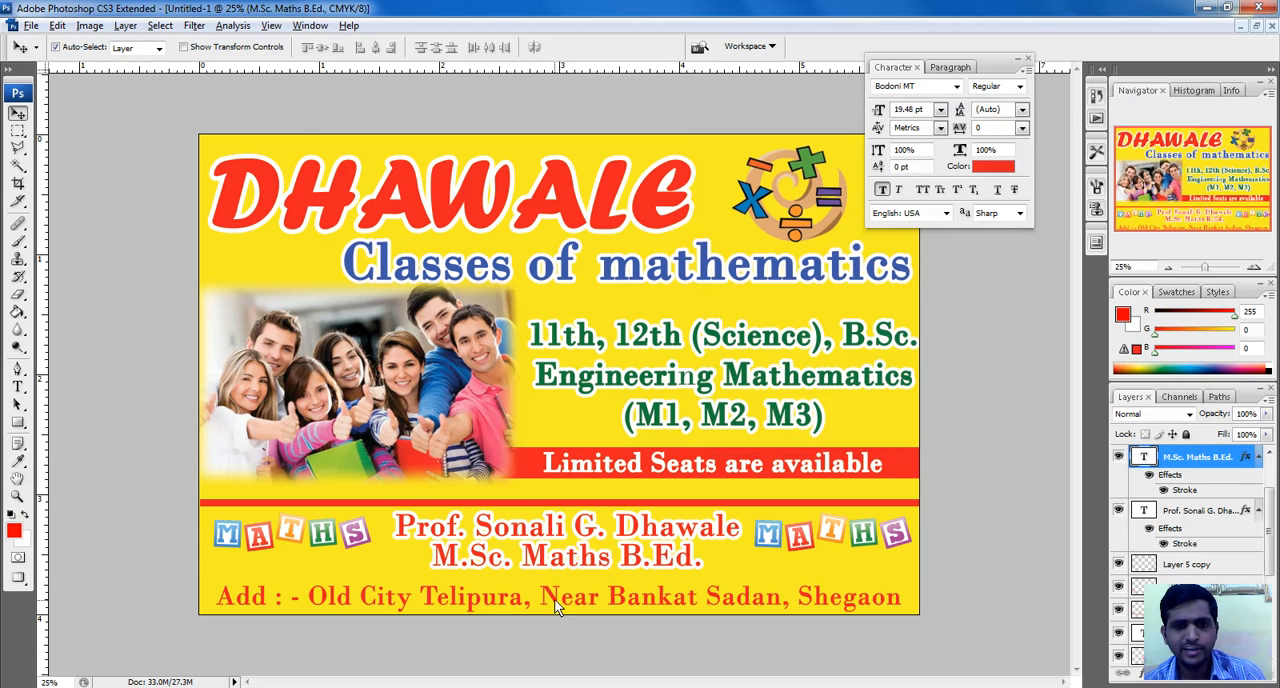
Create a new layer and make a full-width rectangular selection around the address line along the banner's lower edge
click(160, 25)
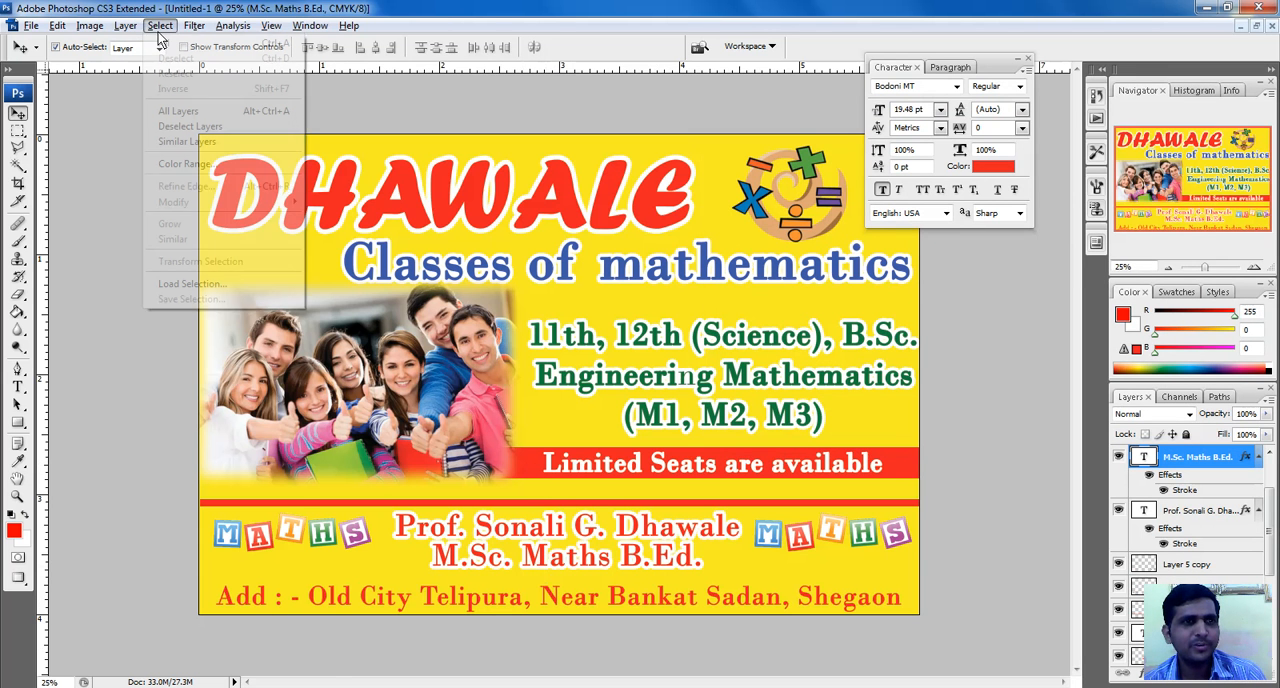
mouse_move(135, 45)
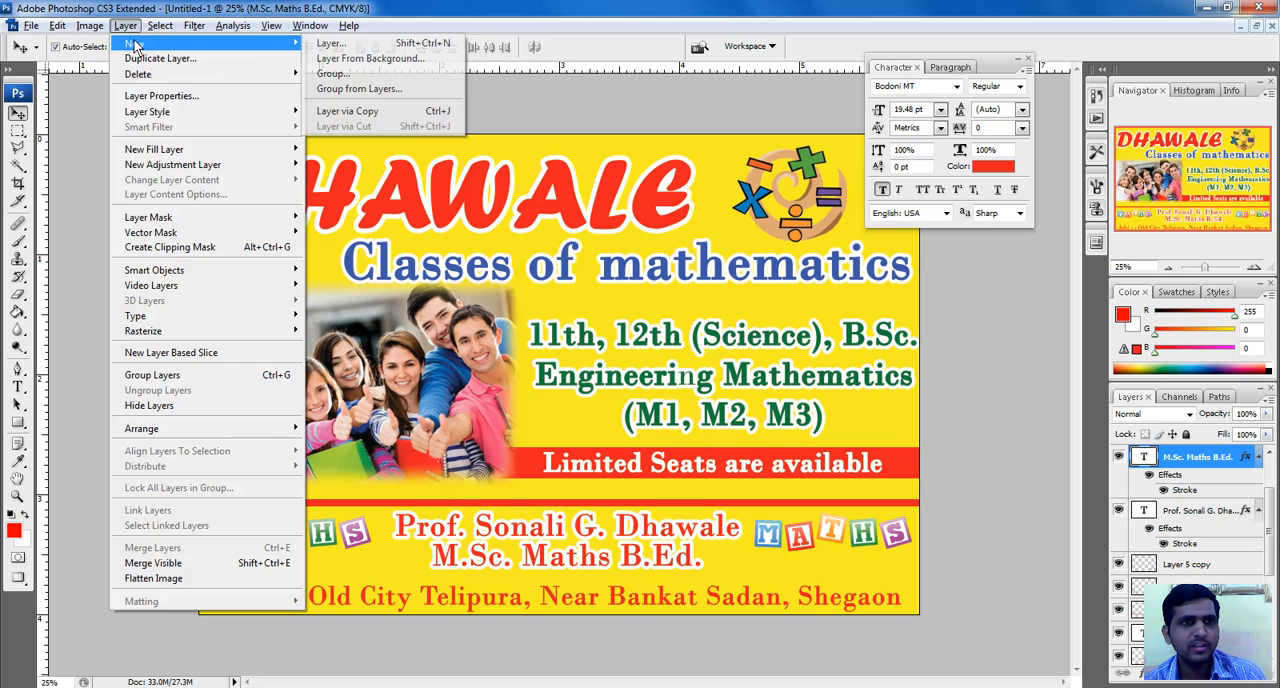
click(336, 43)
click(795, 222)
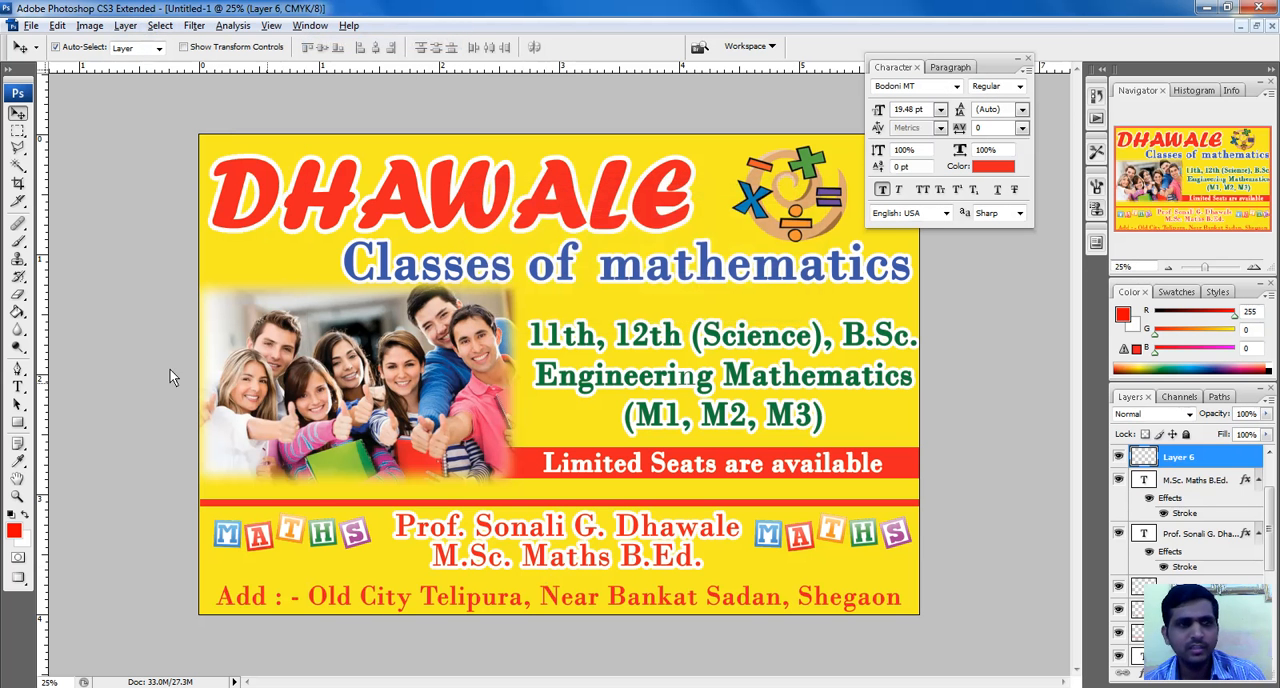
click(18, 131)
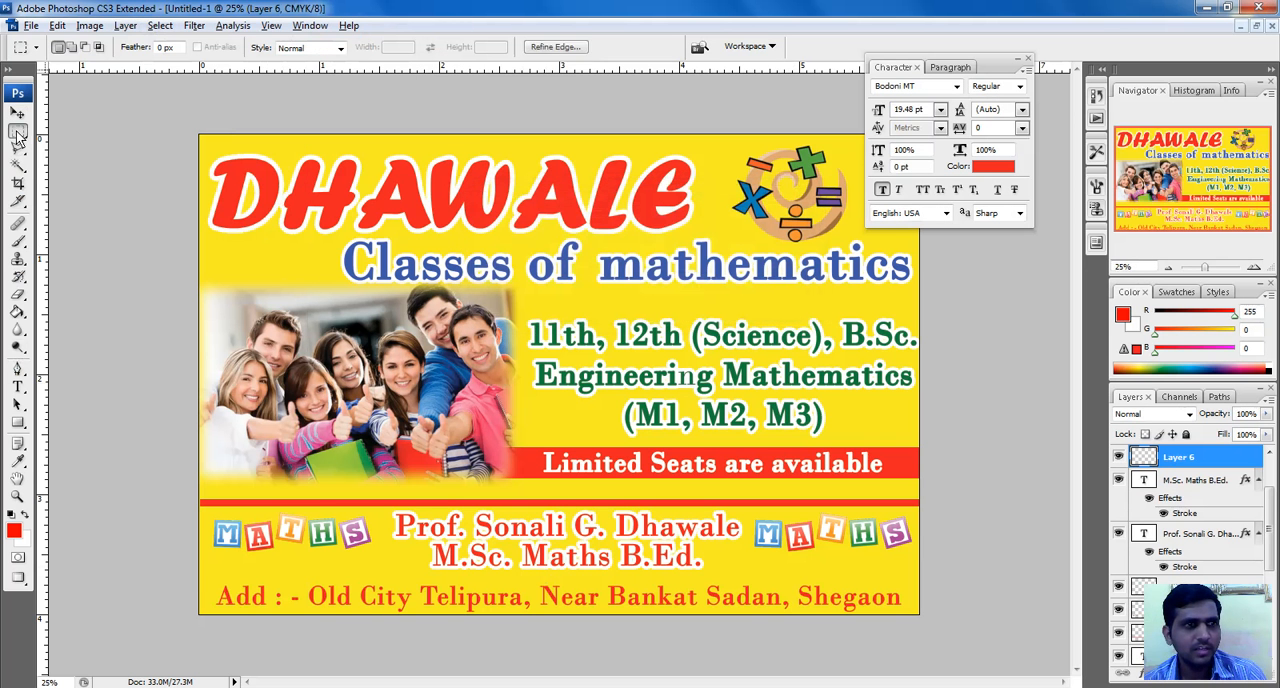
mouse_move(194, 578)
mouse_down()
mouse_move(395, 643)
mouse_move(943, 660)
mouse_up()
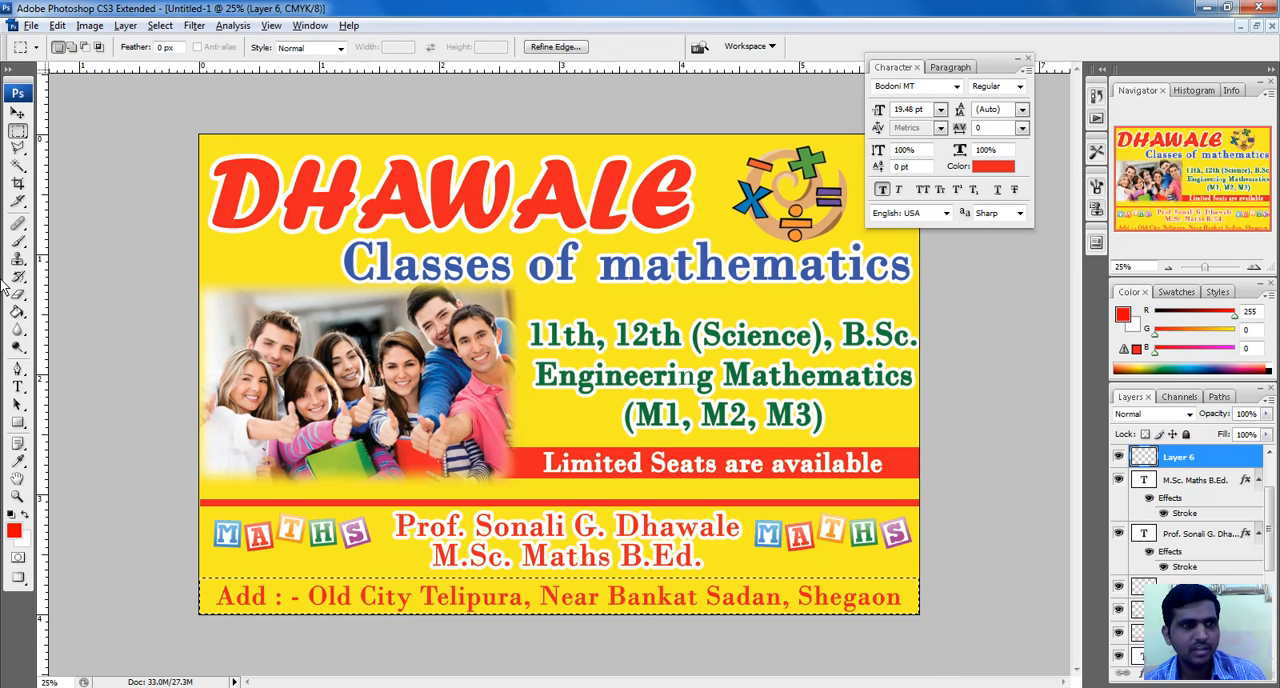
Fill the selected strip behind the address line with blue, #0010e6, and deselect it
click(14, 531)
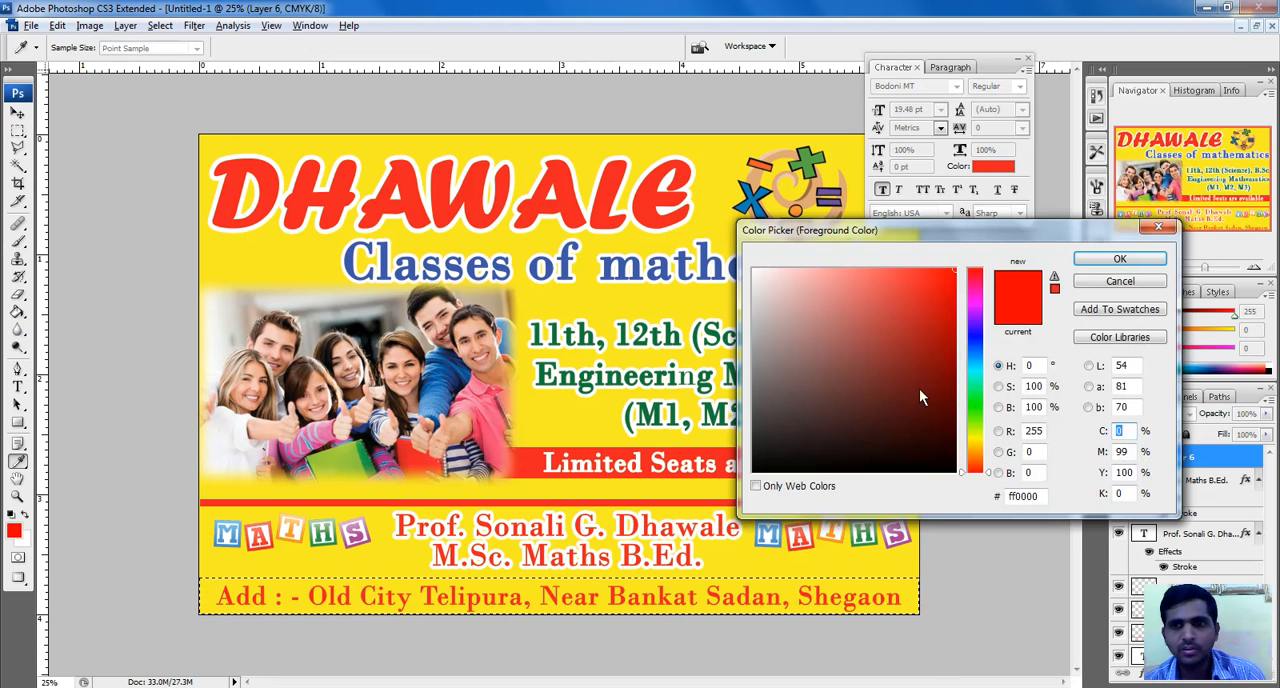
click(979, 350)
click(979, 338)
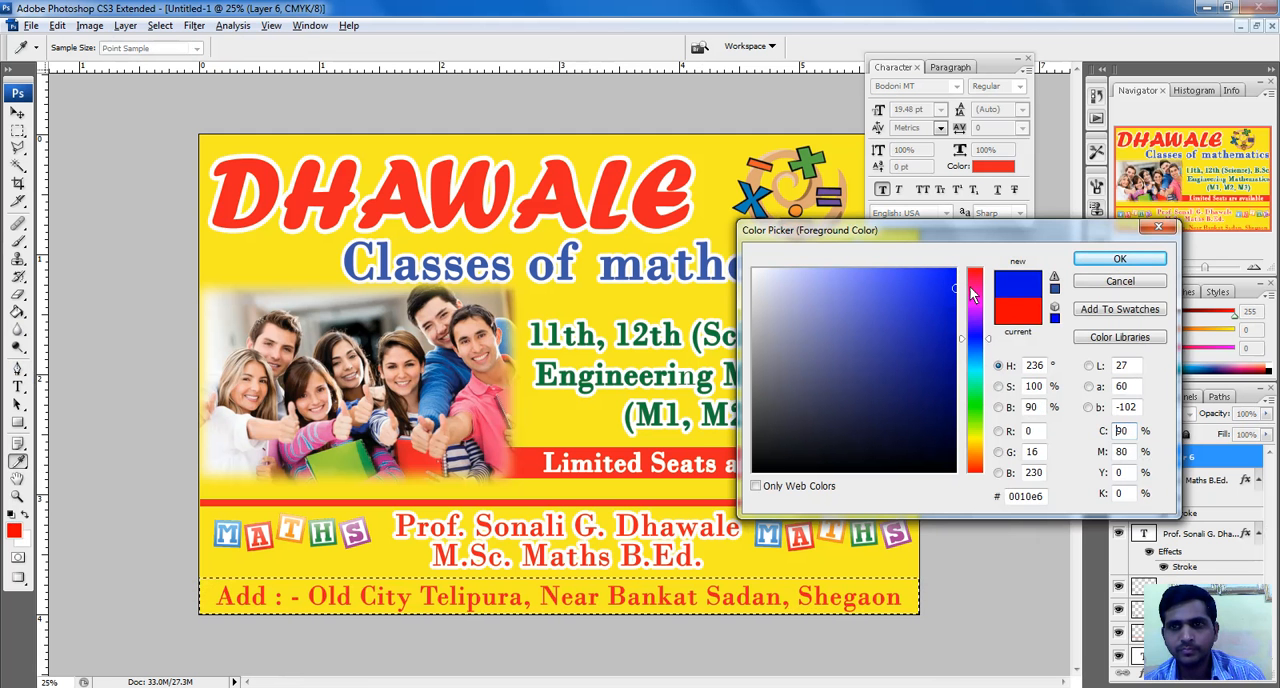
click(1118, 259)
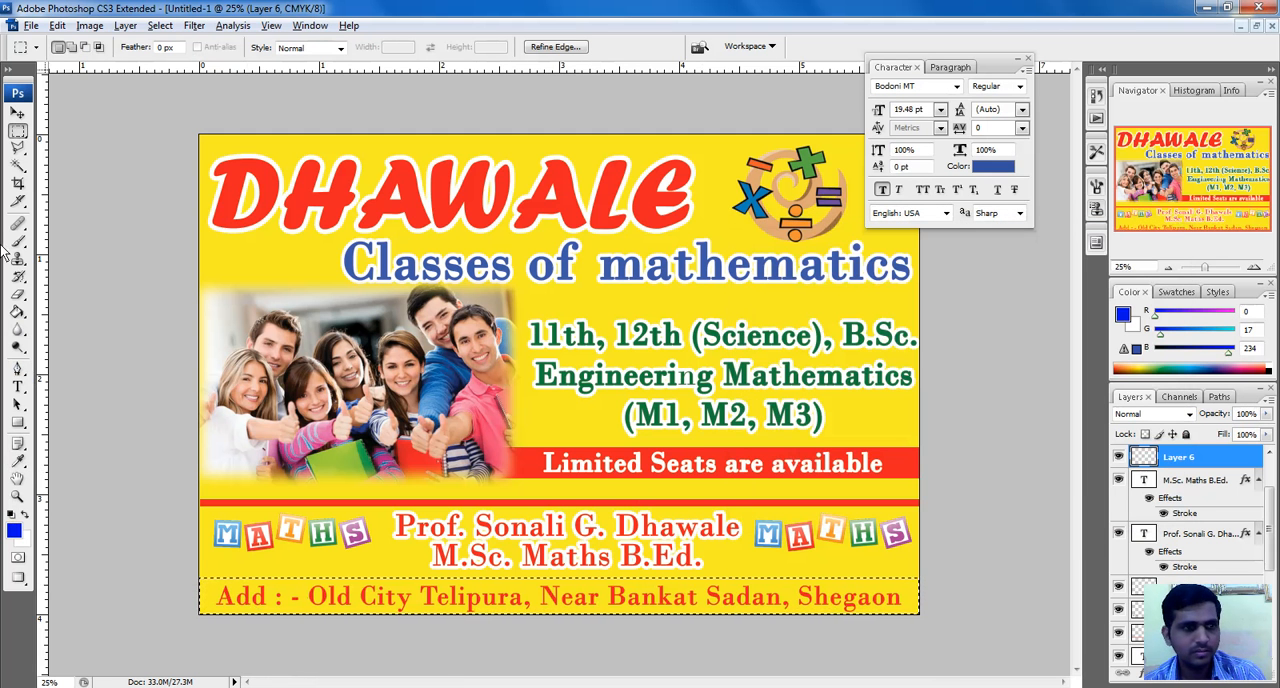
click(18, 312)
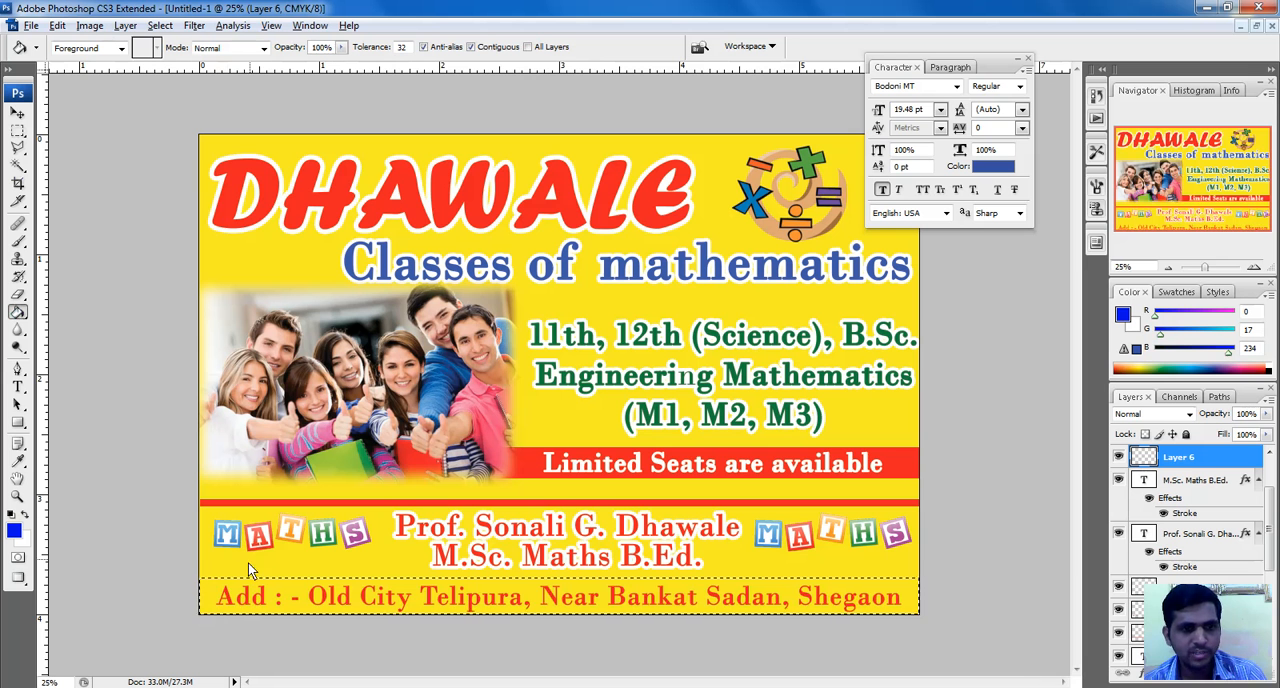
click(264, 597)
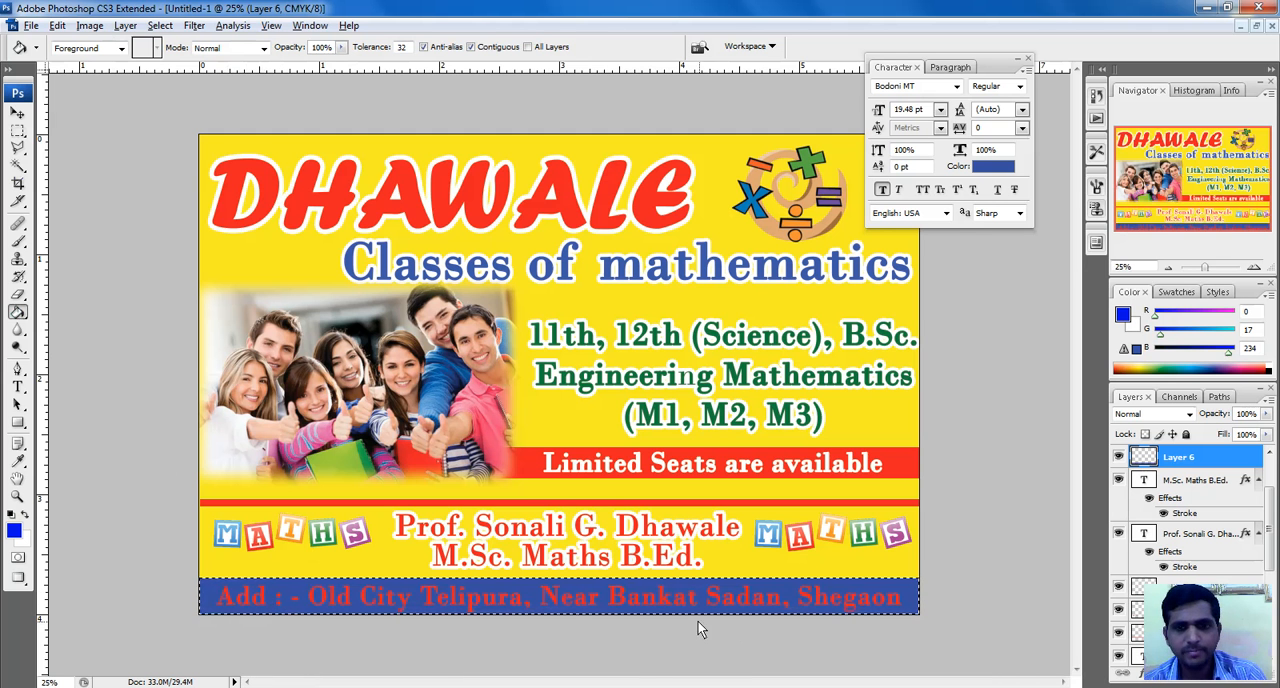
click(17, 113)
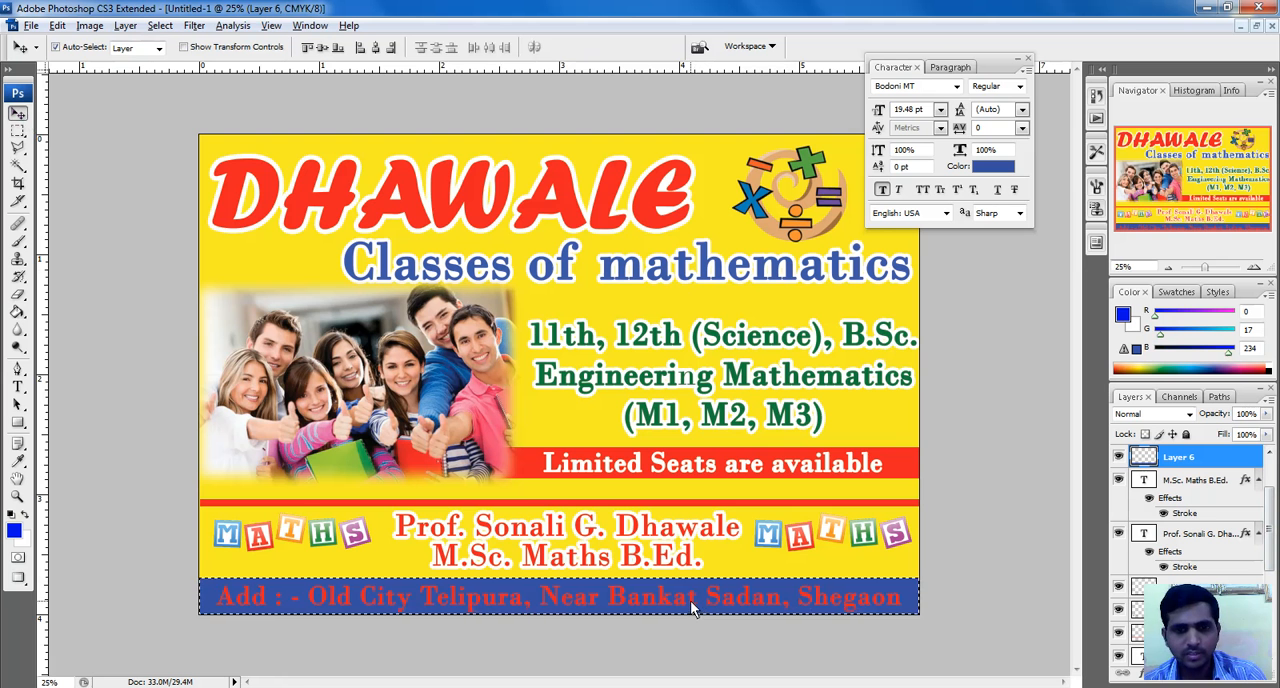
click(125, 25)
mouse_move(160, 25)
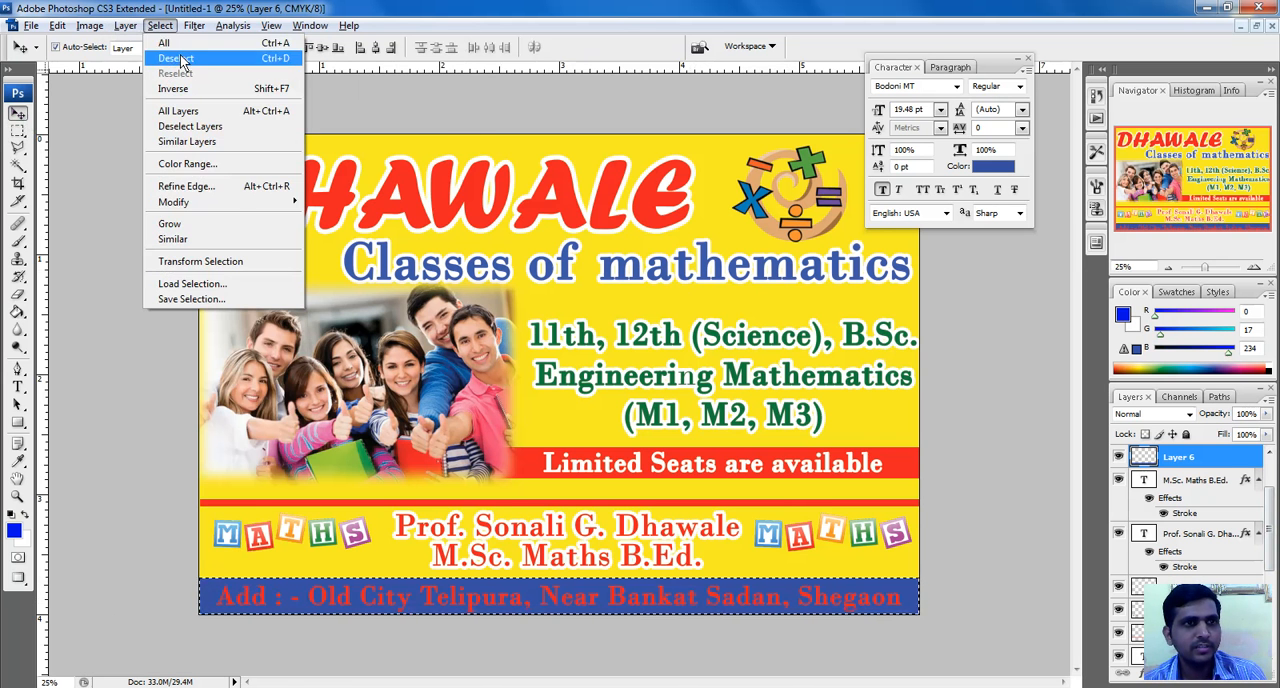
click(175, 58)
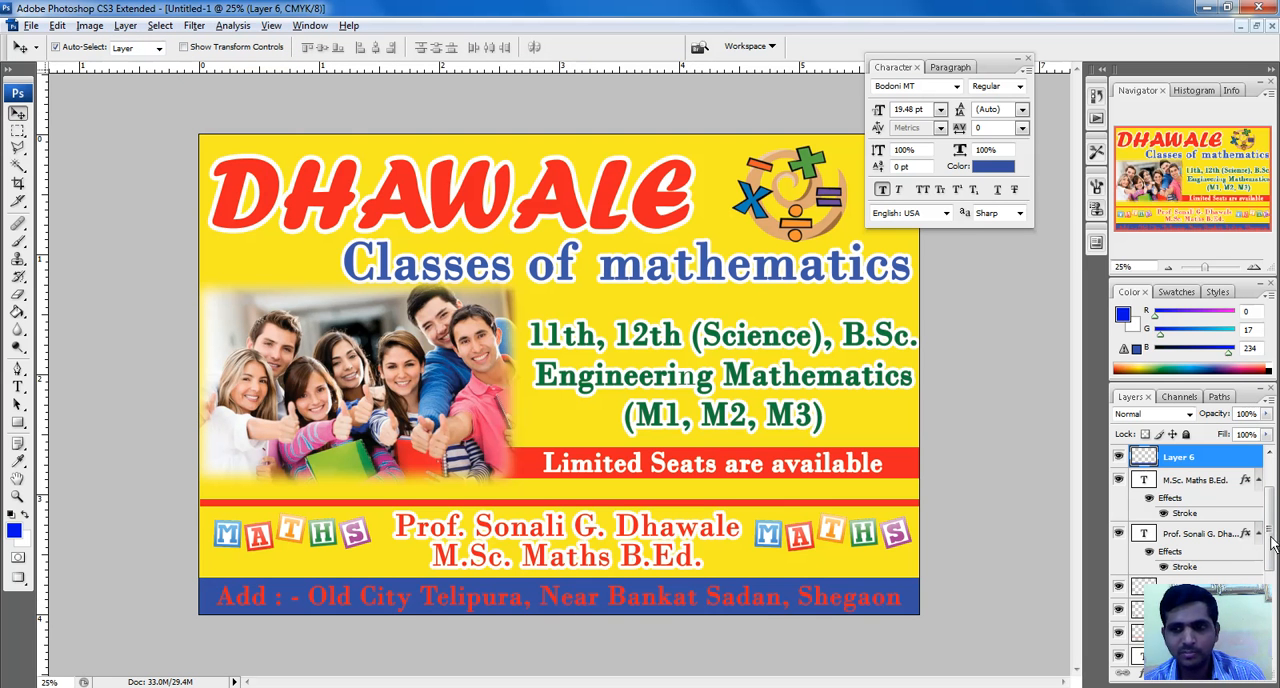
Recolor the address line text to white, #ffffff
scroll(1272, 541, down, 5)
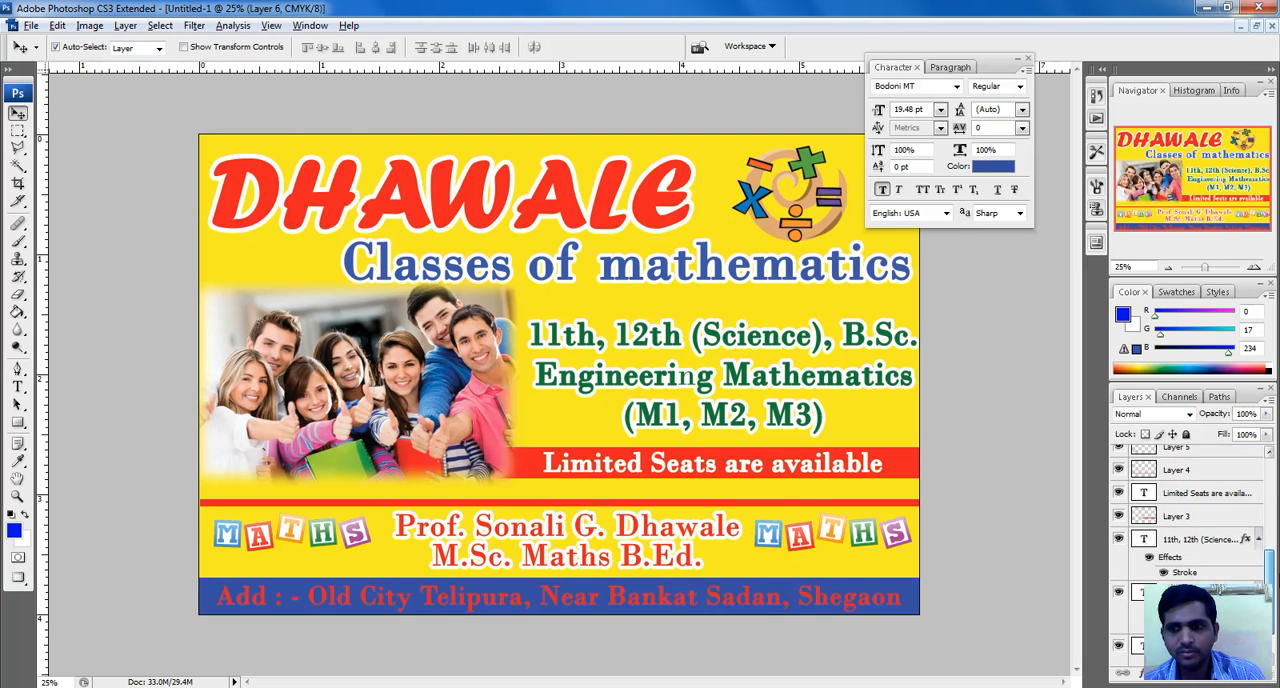
scroll(1262, 540, down, 2)
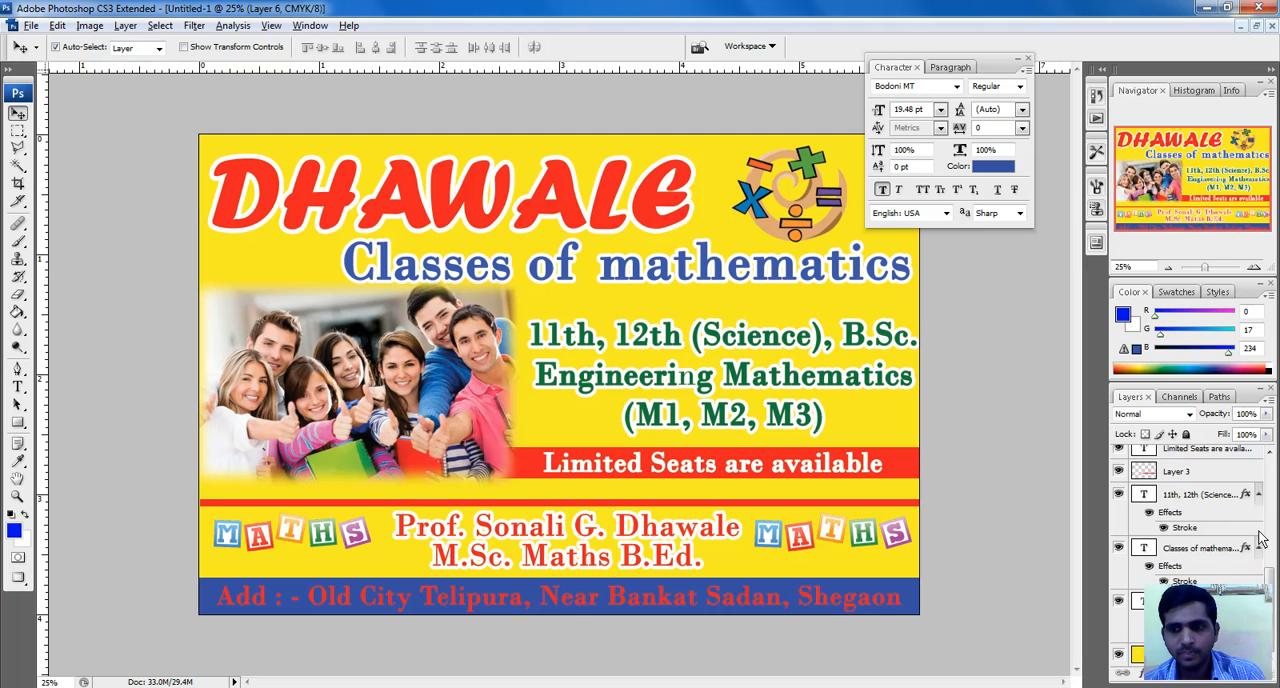
click(845, 601)
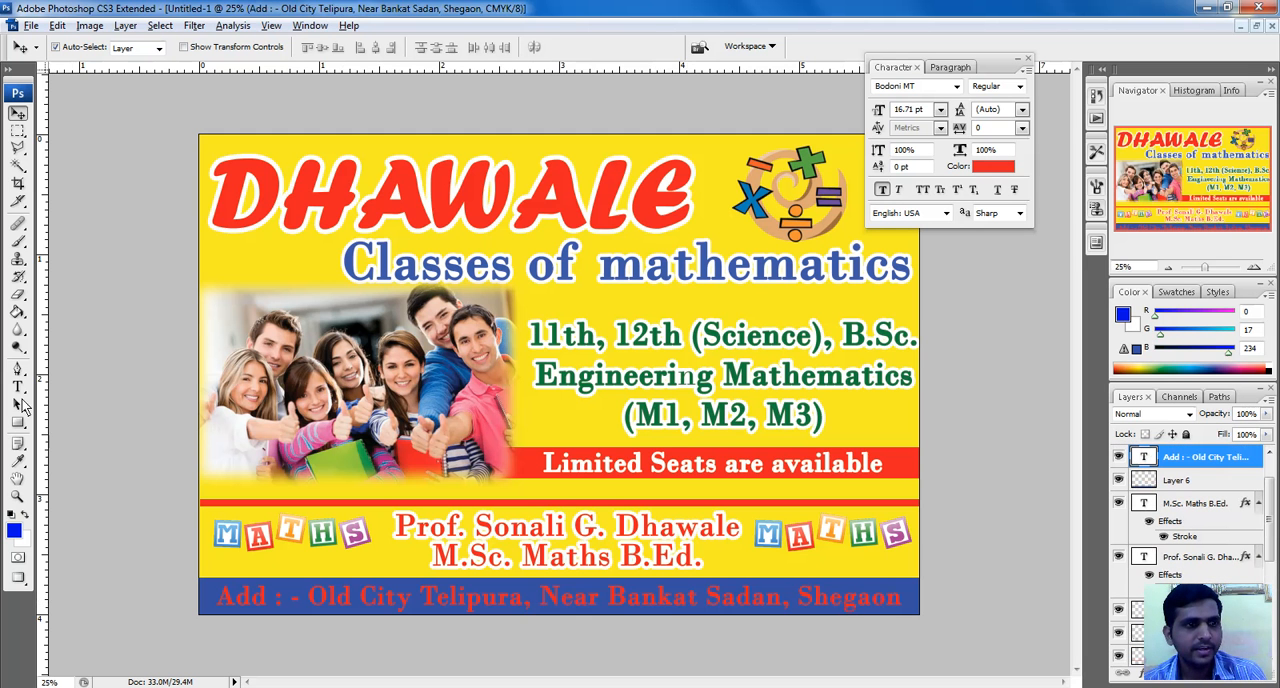
click(995, 168)
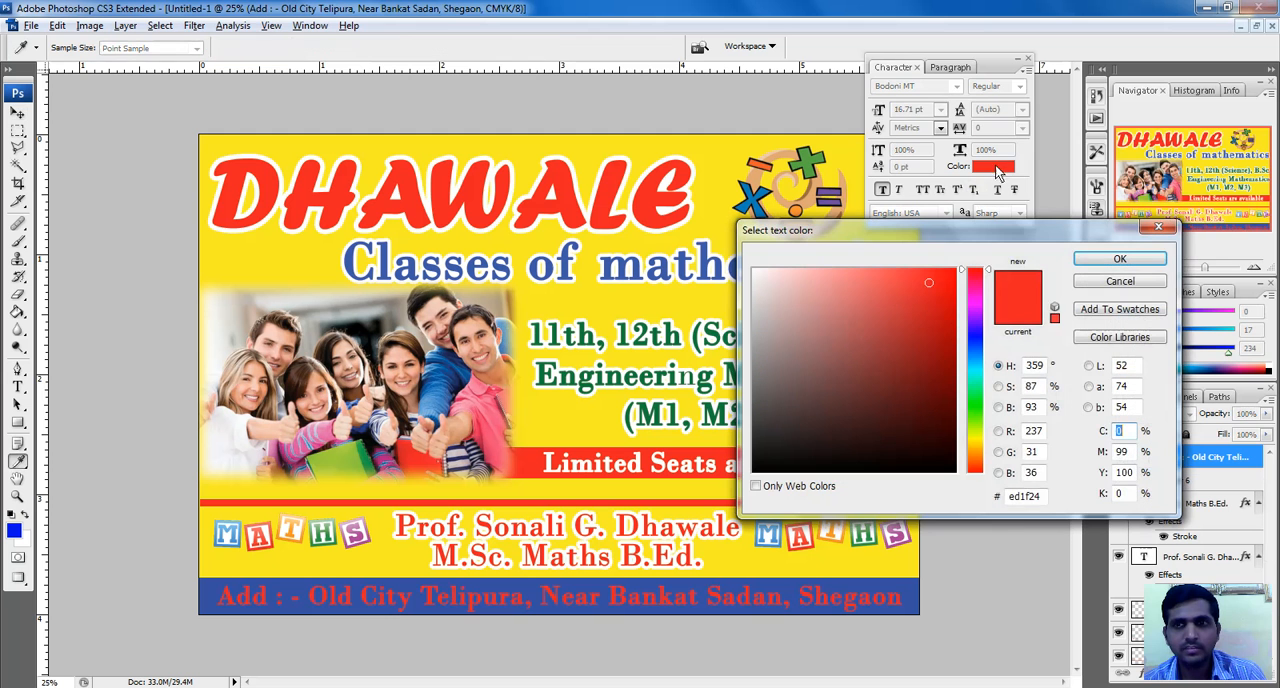
drag(881, 318, 587, 171)
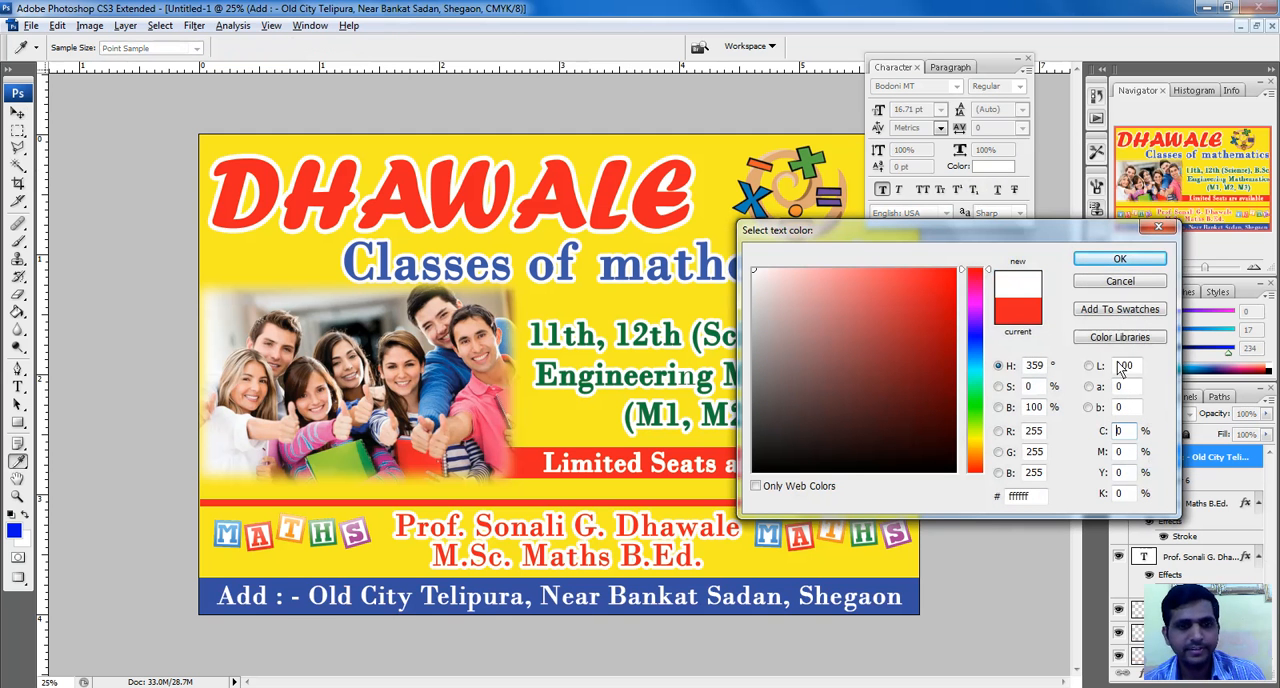
click(1120, 259)
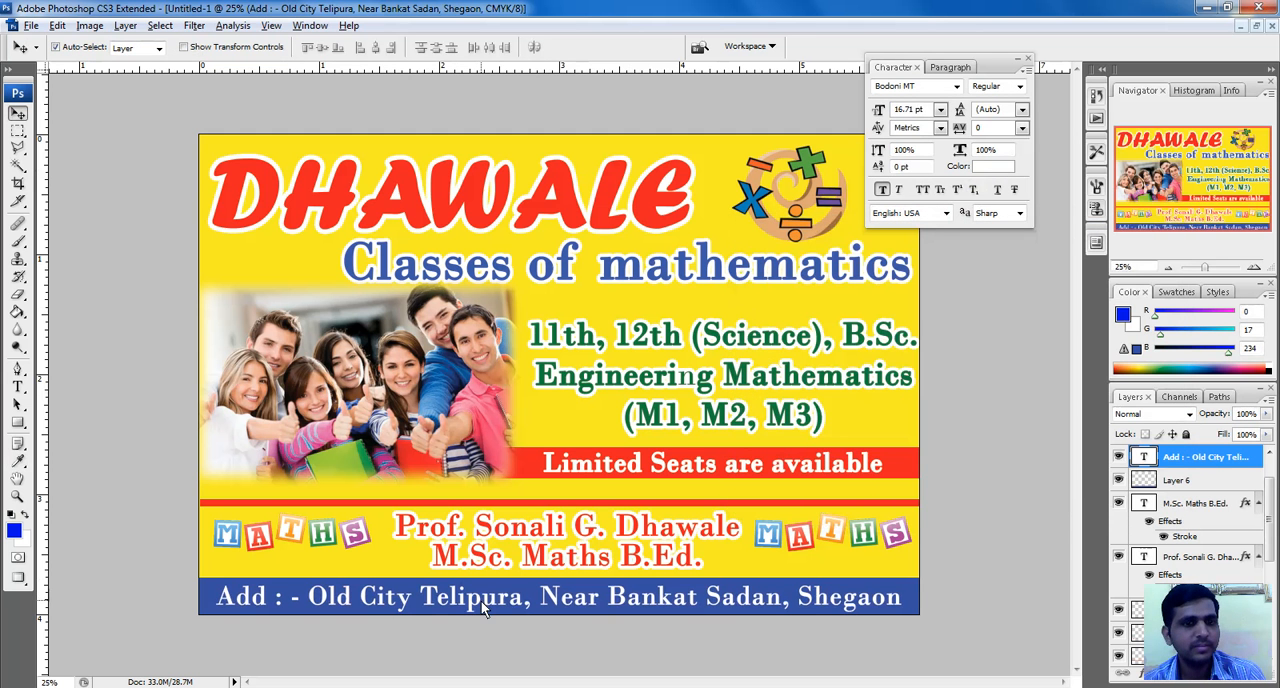
Set the stroke size of the professor's name line to 13 px
click(536, 528)
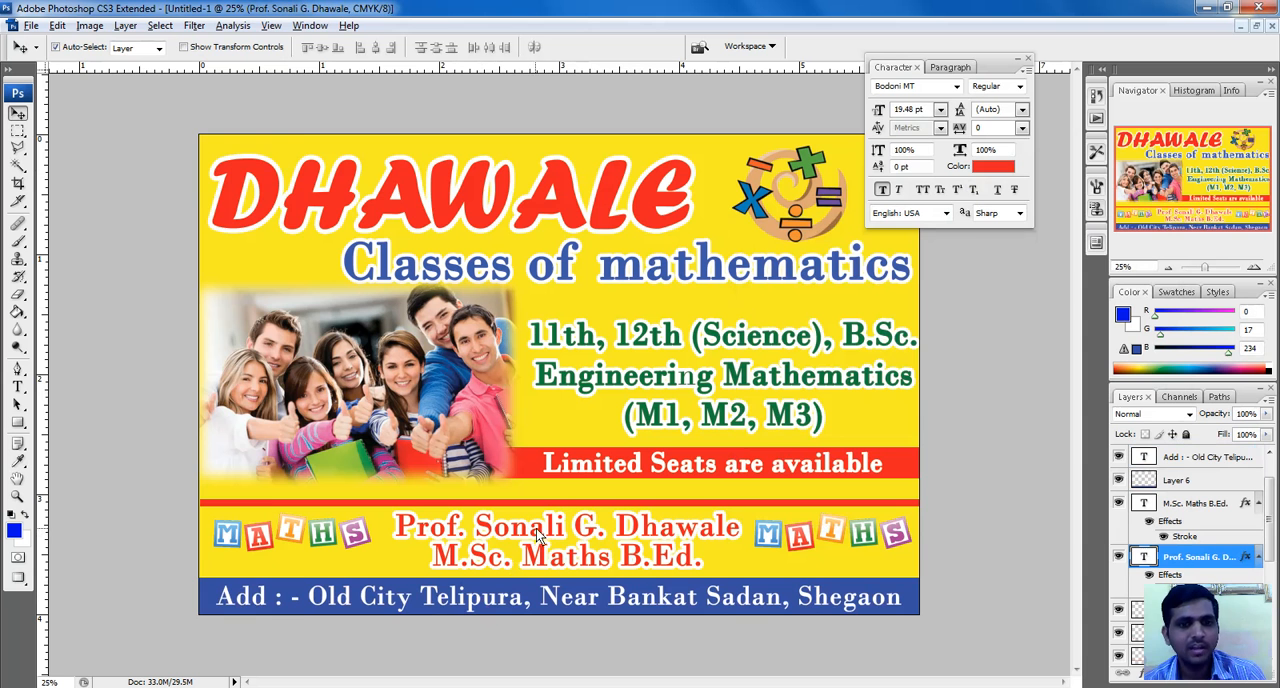
click(125, 25)
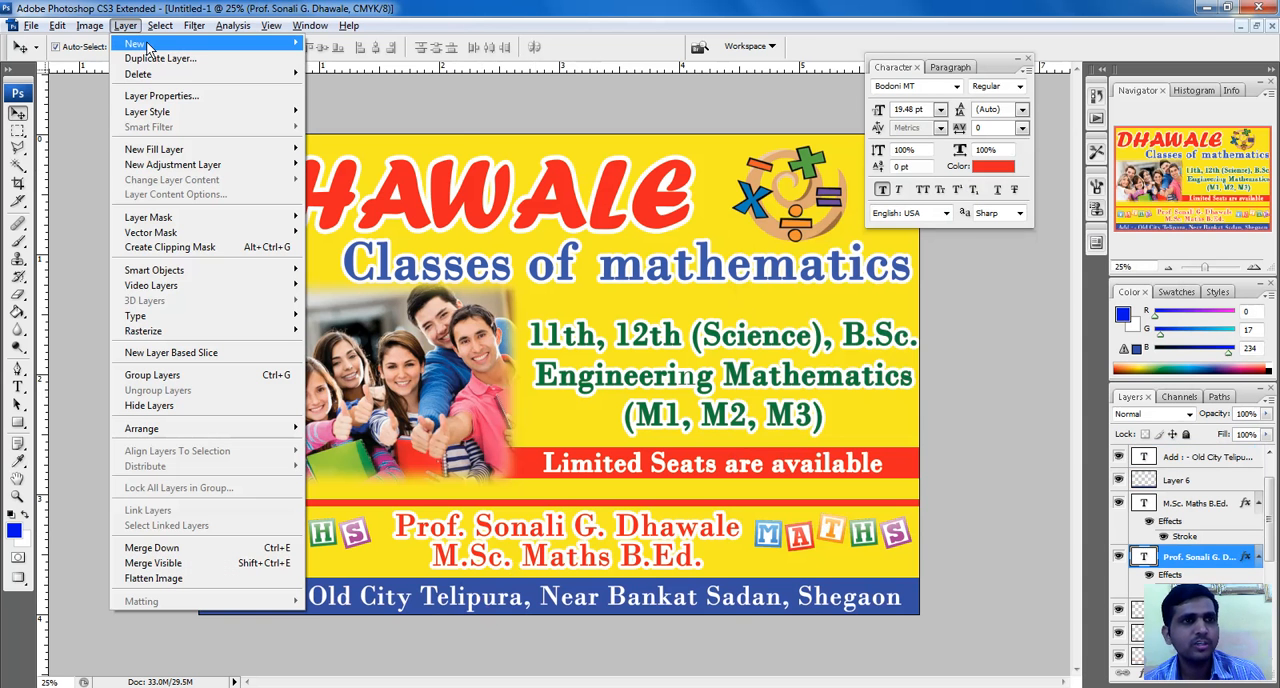
mouse_move(166, 78)
mouse_move(150, 111)
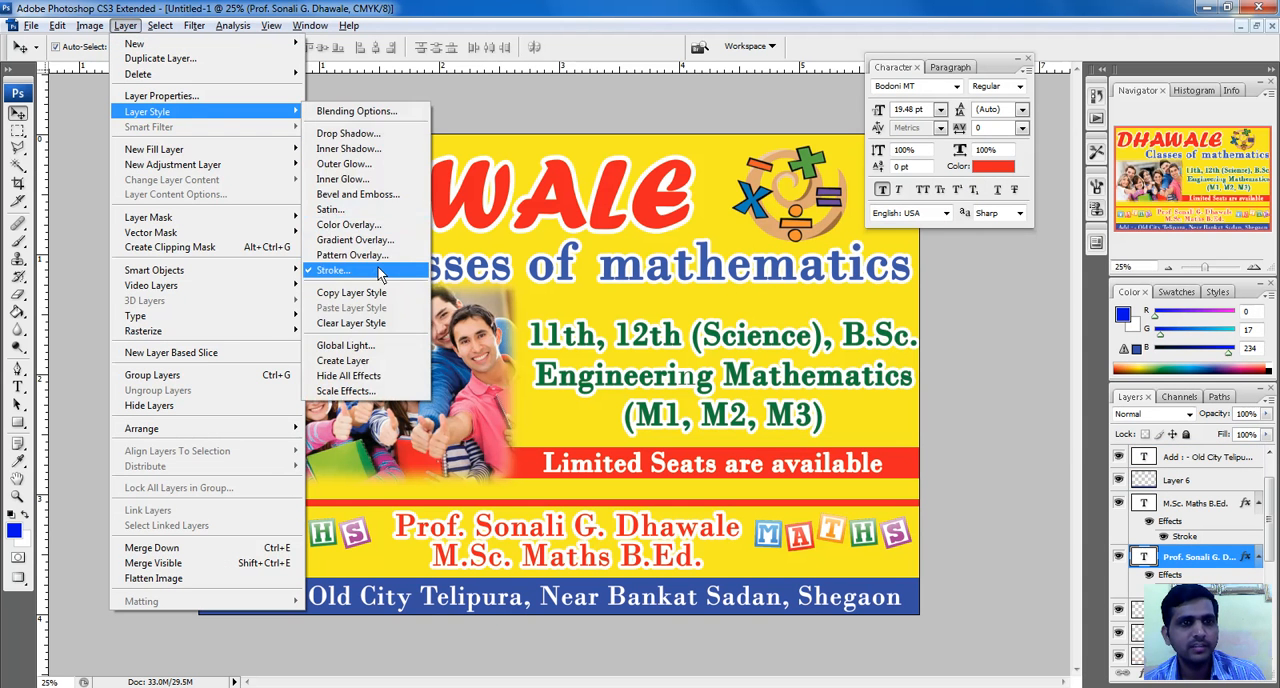
click(345, 270)
drag(929, 154, 927, 157)
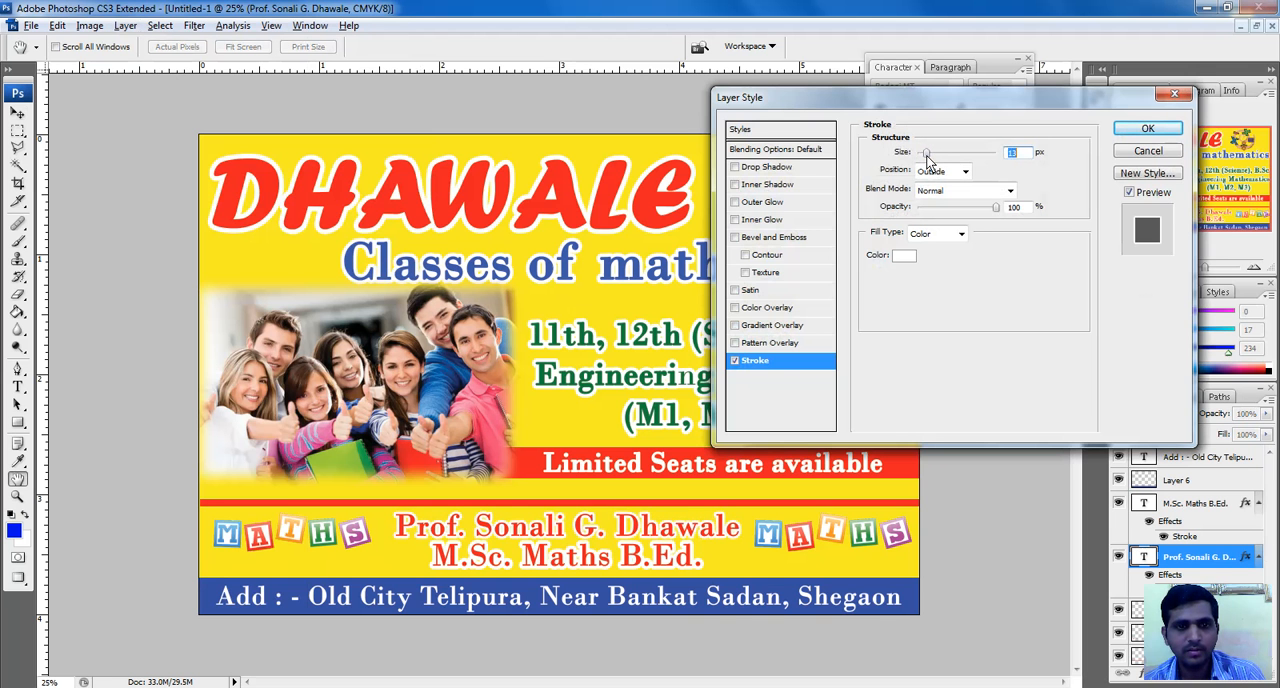
click(1148, 128)
Set the stroke size of the "M.Sc. Maths B.Ed." line to 13 px
click(645, 567)
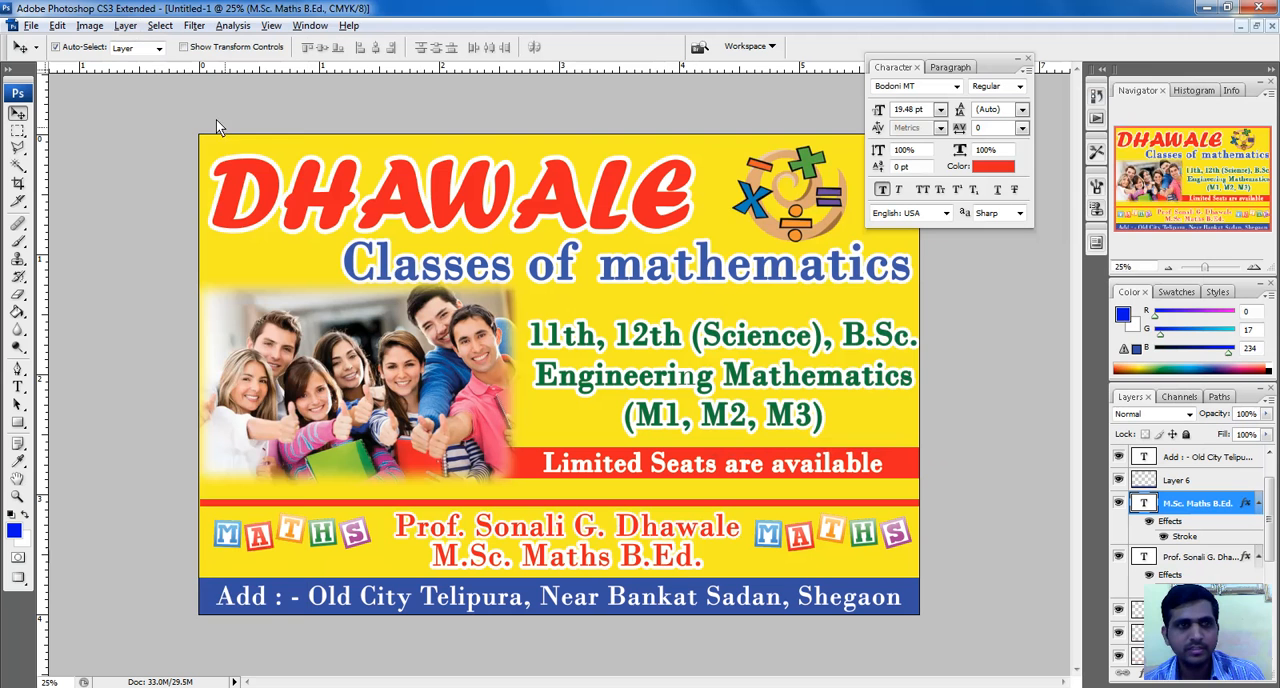
click(125, 25)
mouse_move(171, 112)
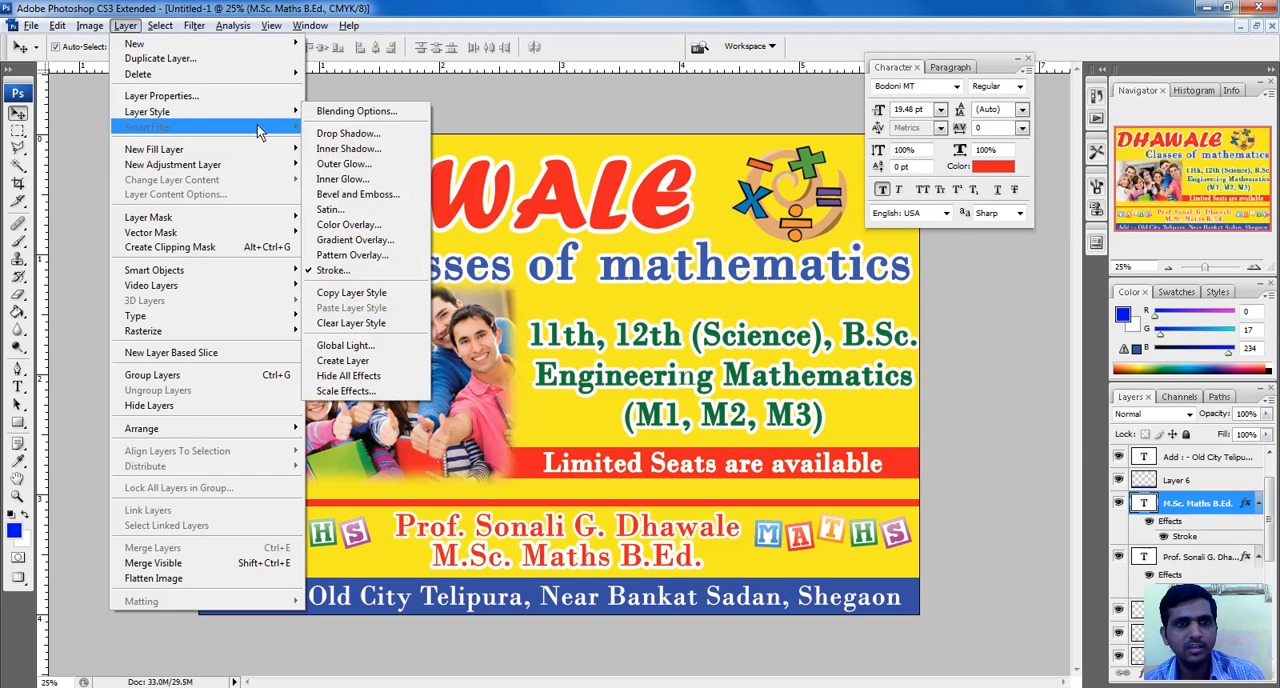
click(360, 270)
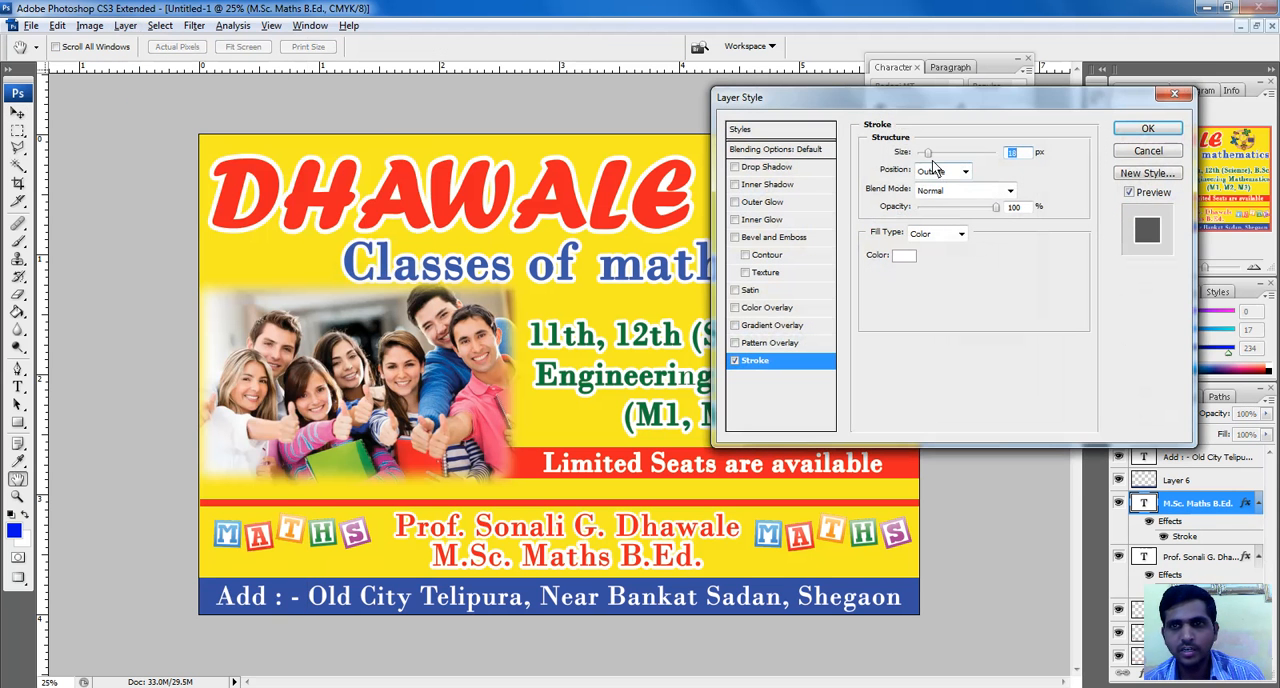
text(13)
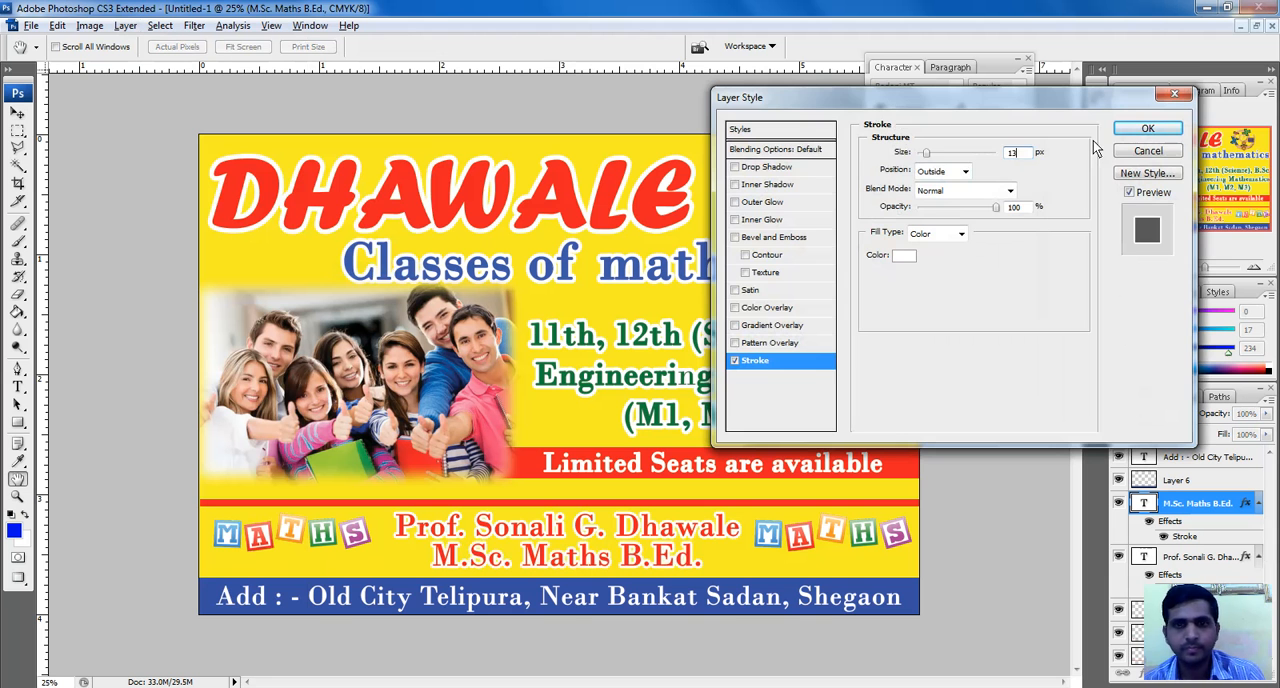
click(1148, 129)
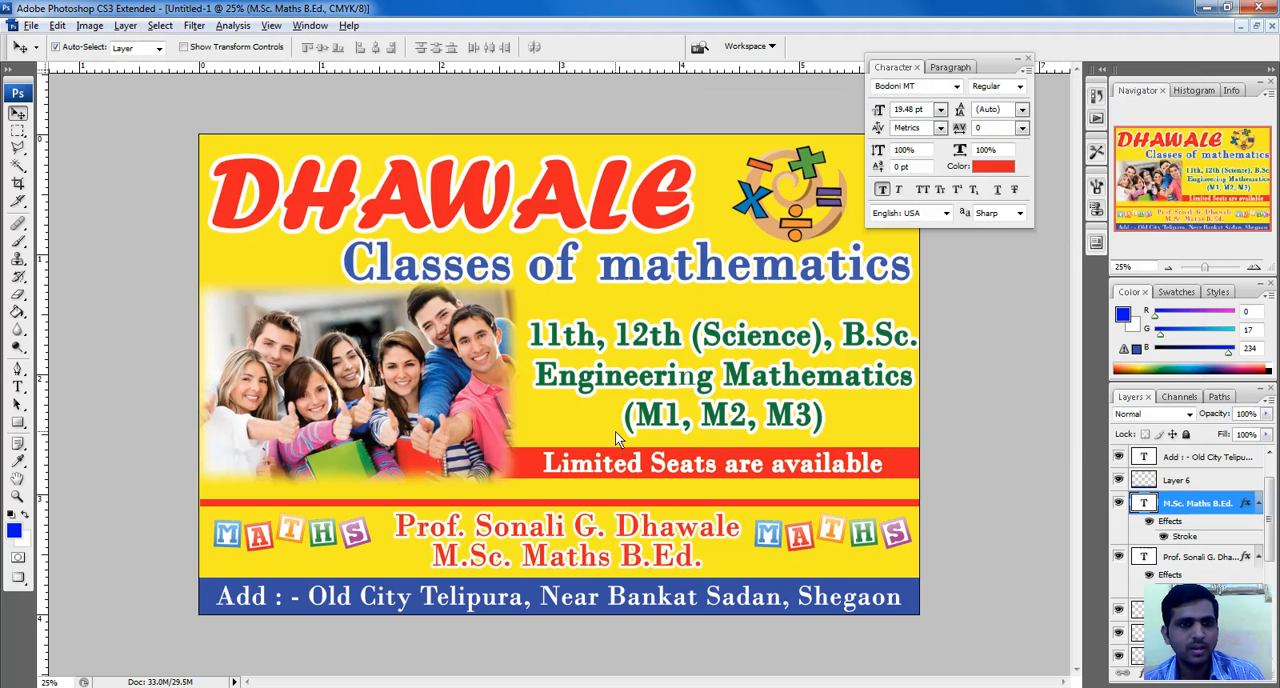
Collapse the Character palette and save the banner in the Images folder as a JPEG named "6 x 4" at Maximum quality, 12
click(1019, 59)
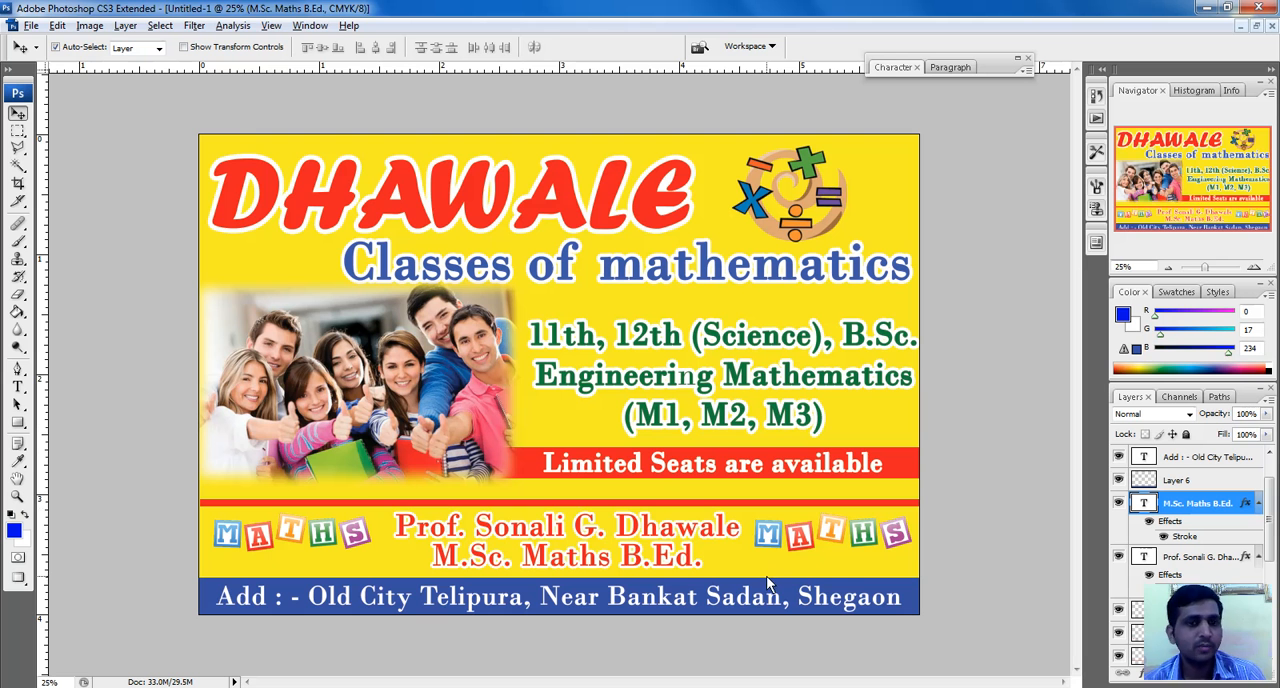
click(31, 25)
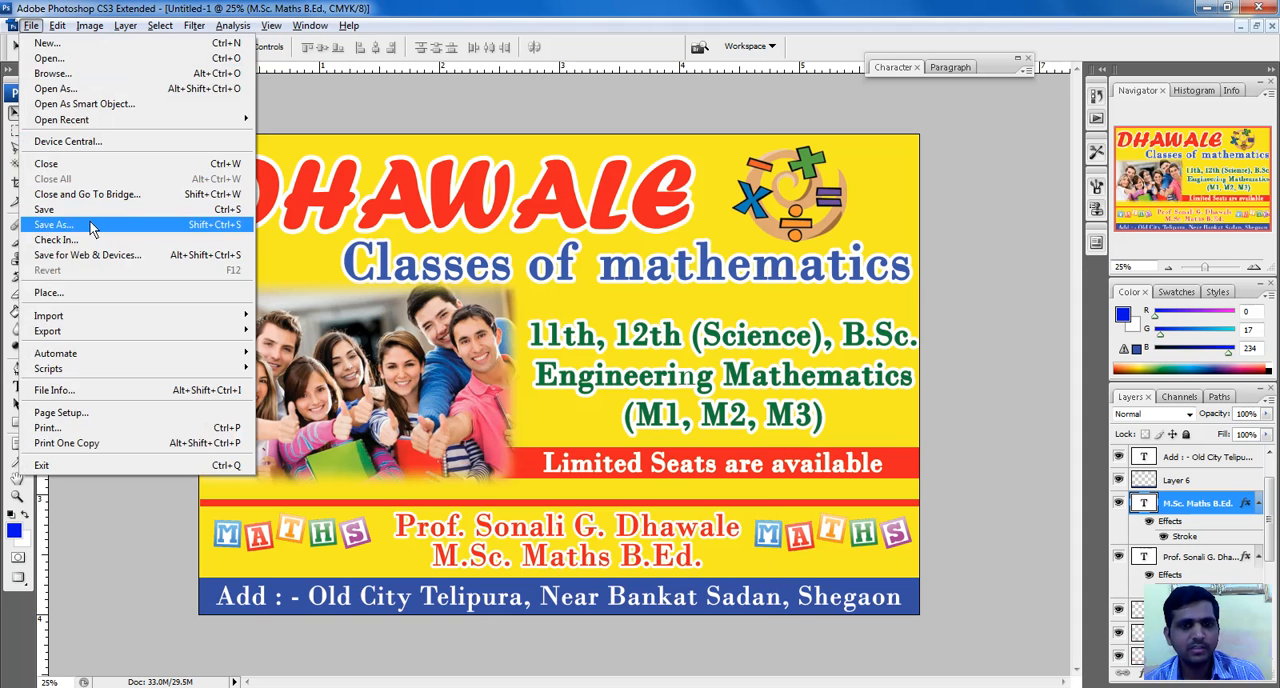
click(91, 225)
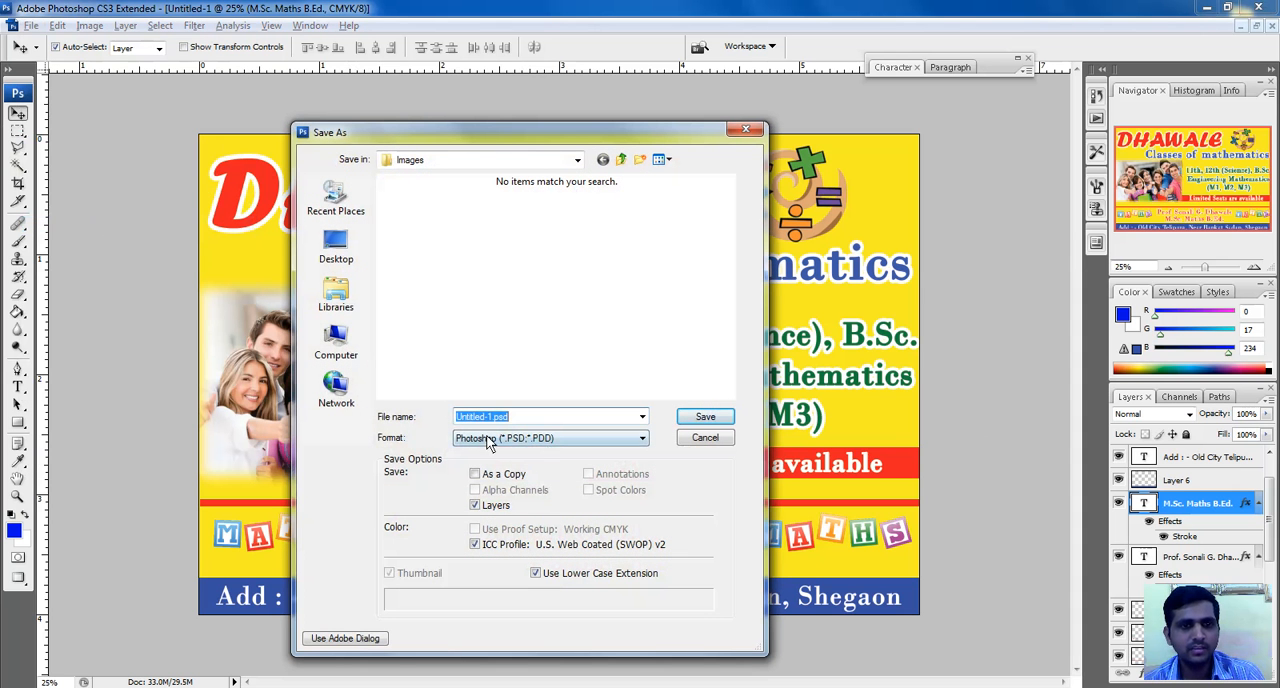
click(509, 446)
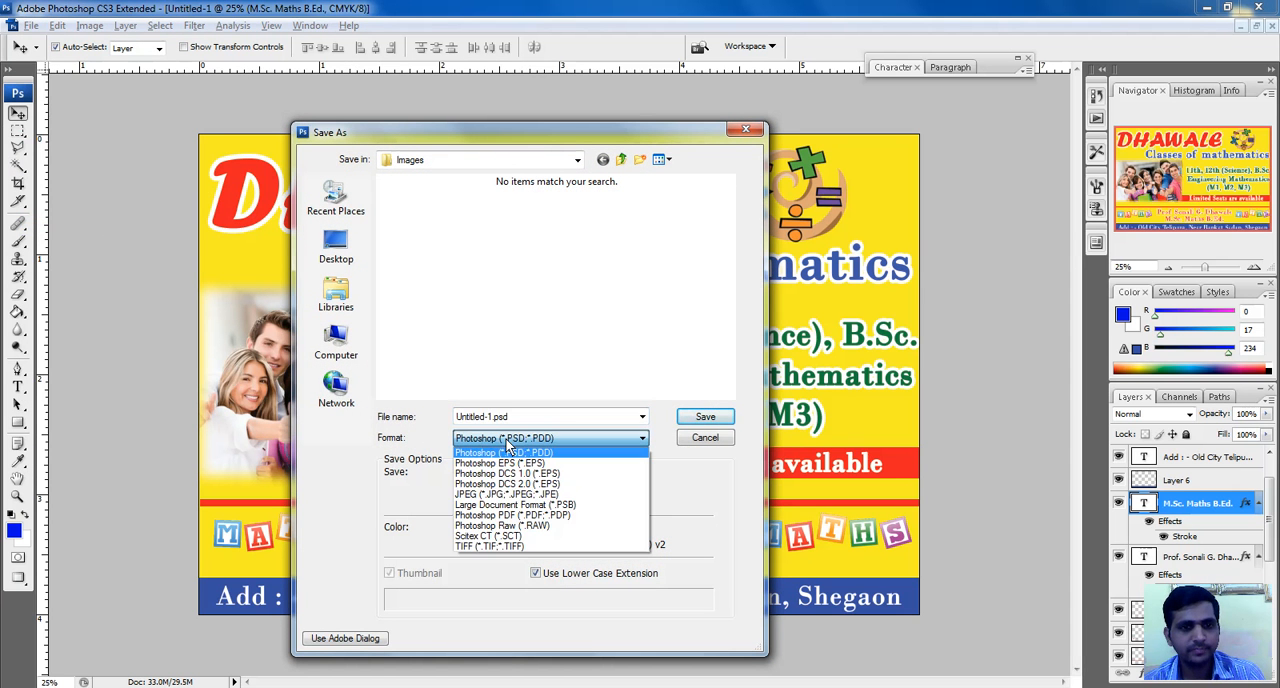
click(512, 495)
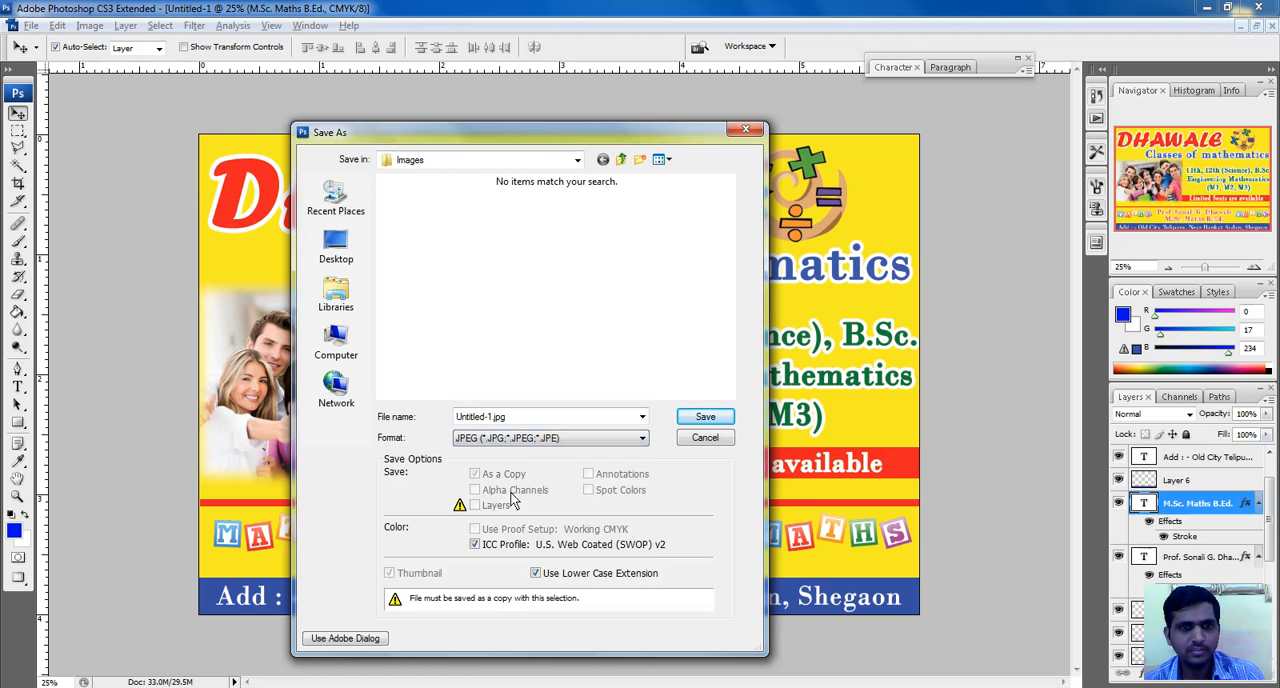
double_click(552, 415)
text(6)
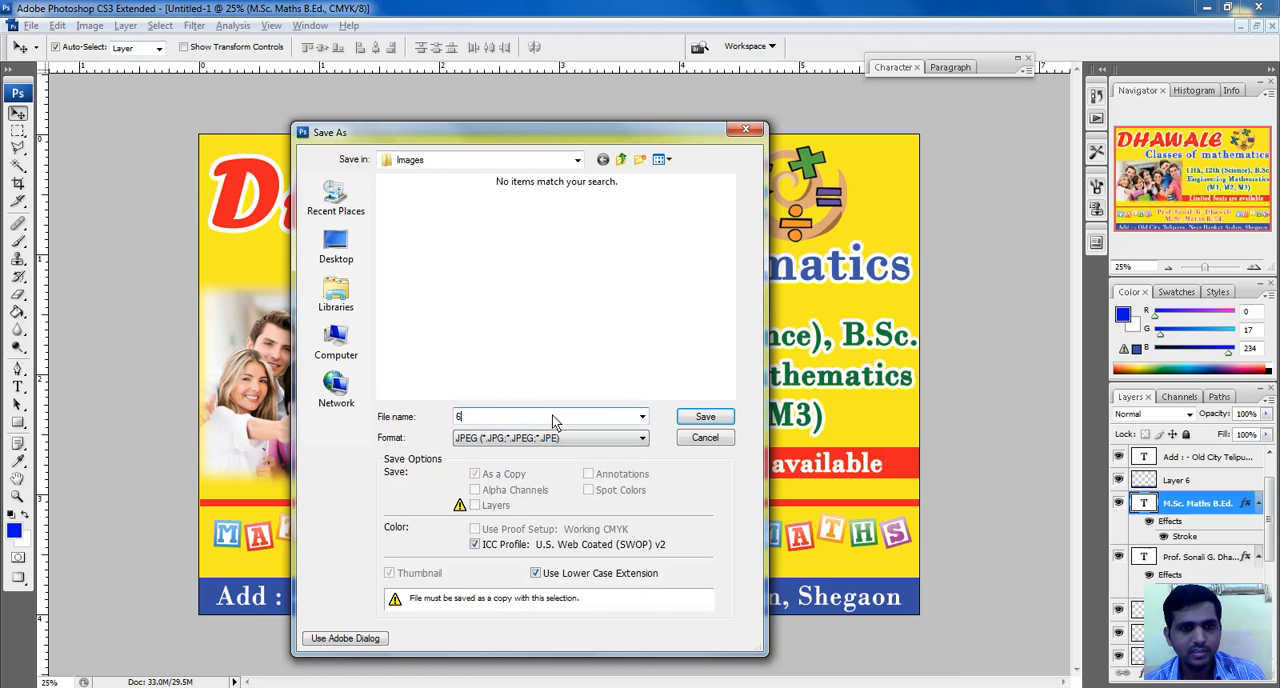
text( x 4)
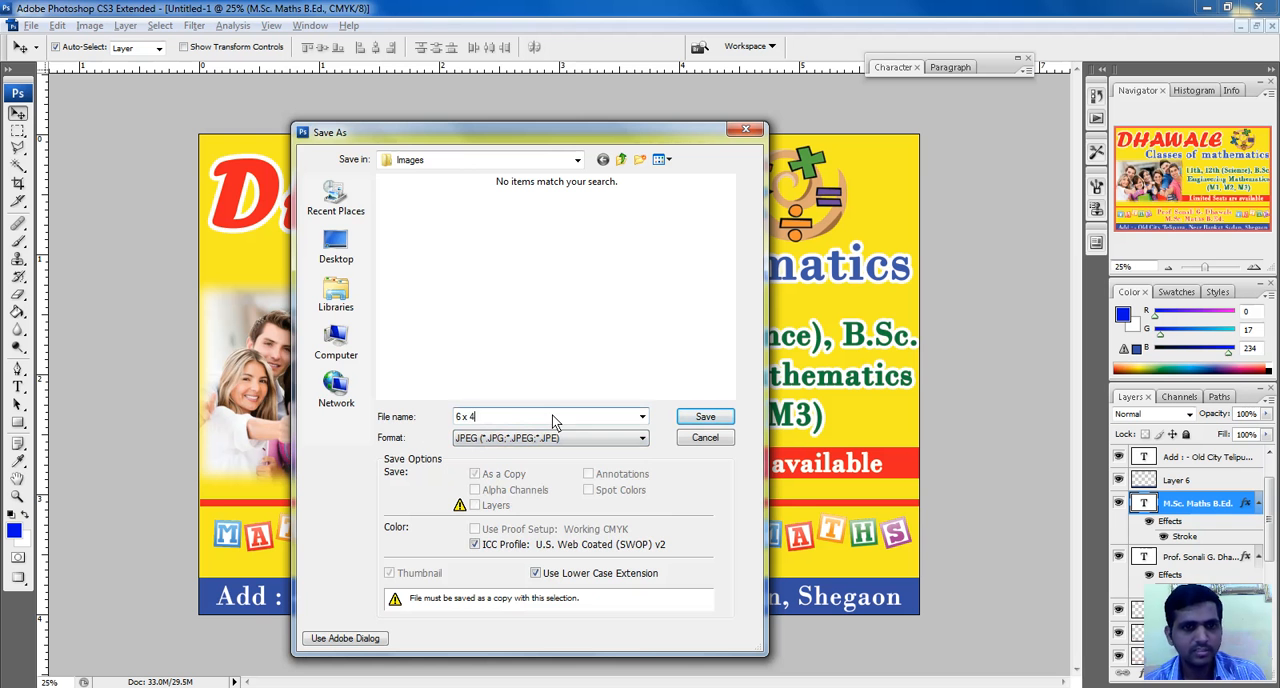
click(724, 418)
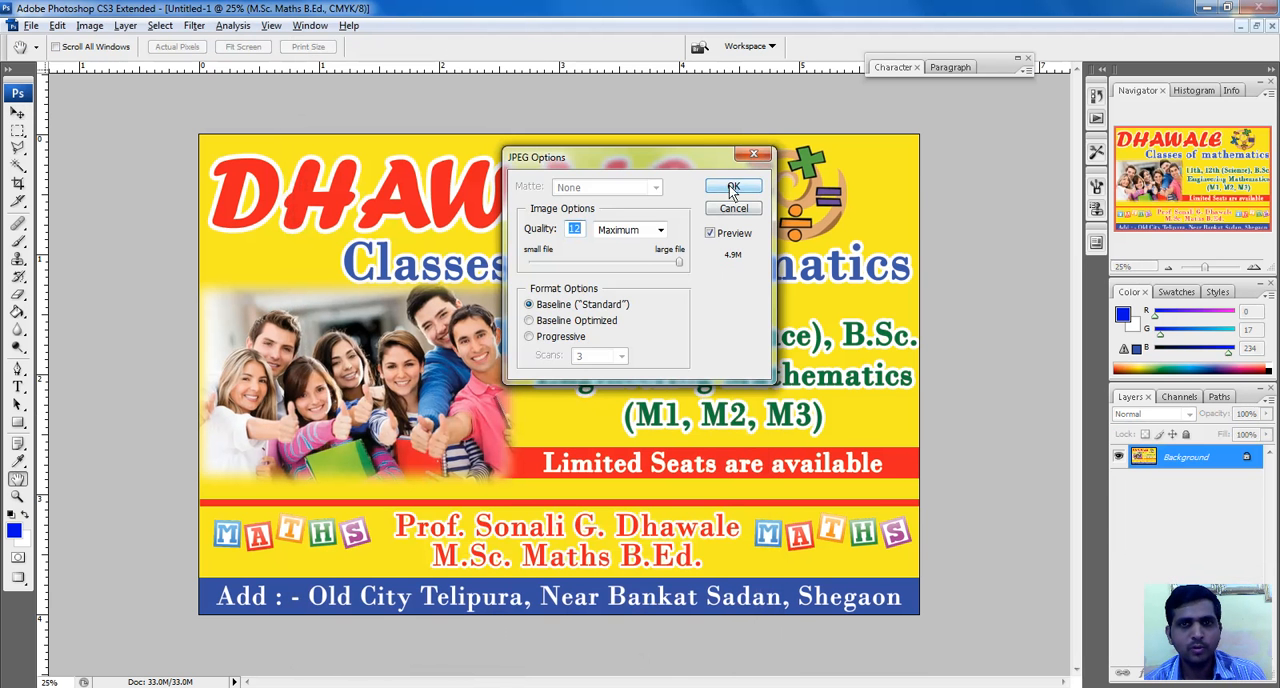
click(734, 192)
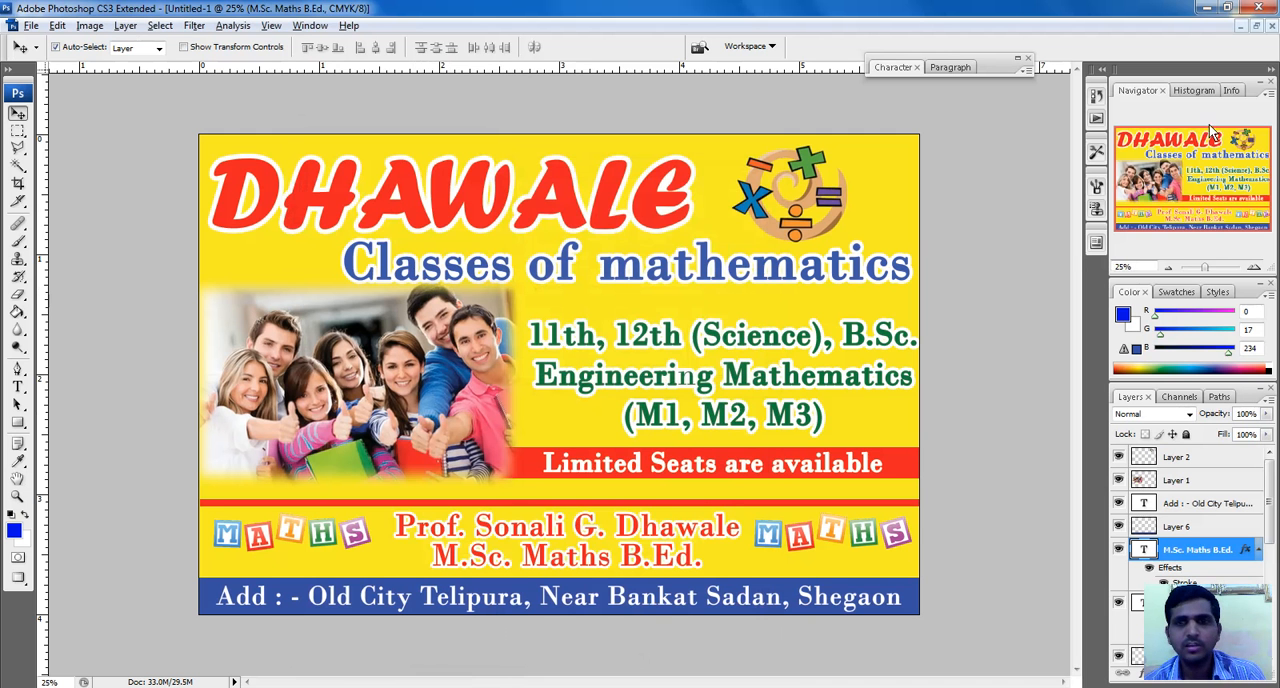
Switch to the desktop, open "6 x 4.jpg" from the Banner folder's Images subfolder, inspect the banner up close, and close the viewer
click(1207, 8)
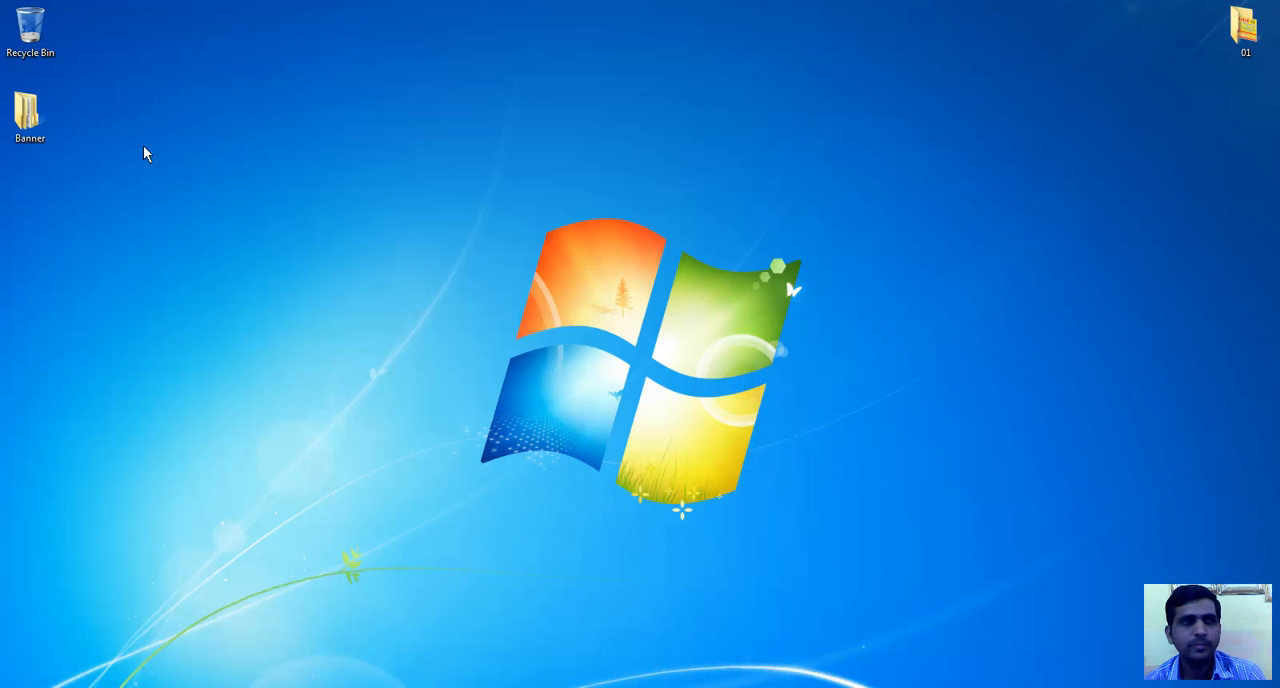
double_click(22, 121)
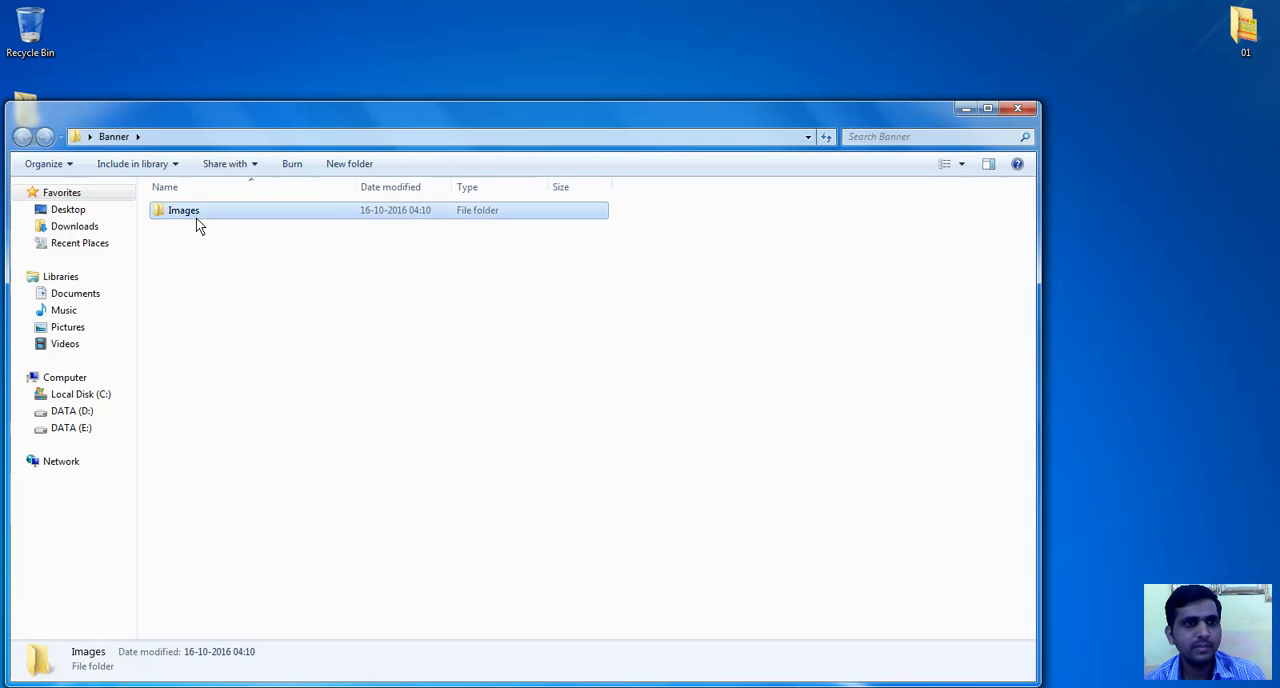
double_click(196, 218)
double_click(452, 224)
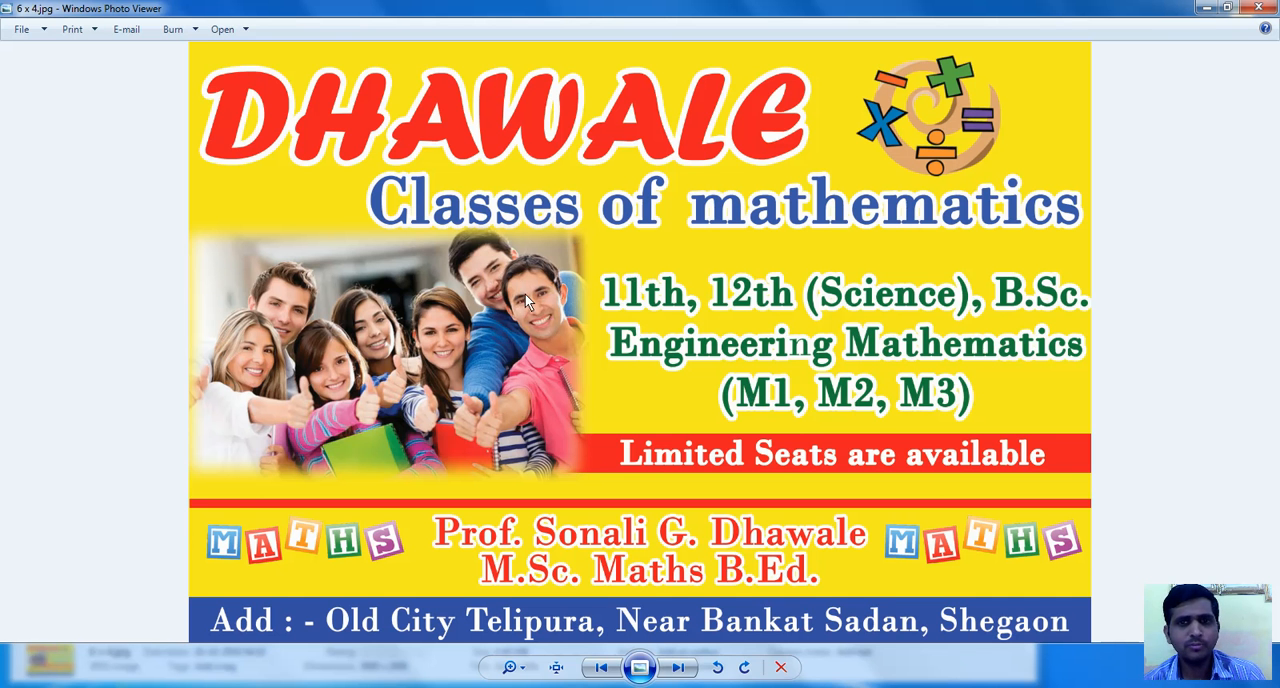
scroll(697, 260, up, 1)
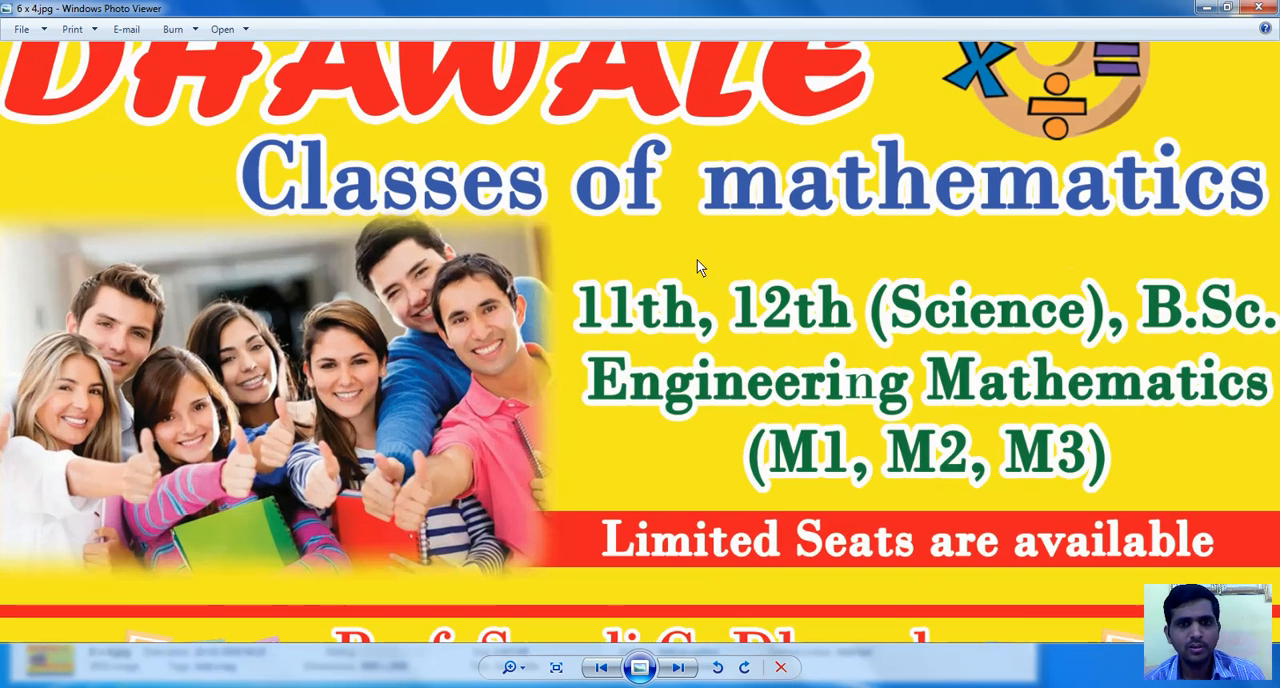
scroll(681, 329, down, 1)
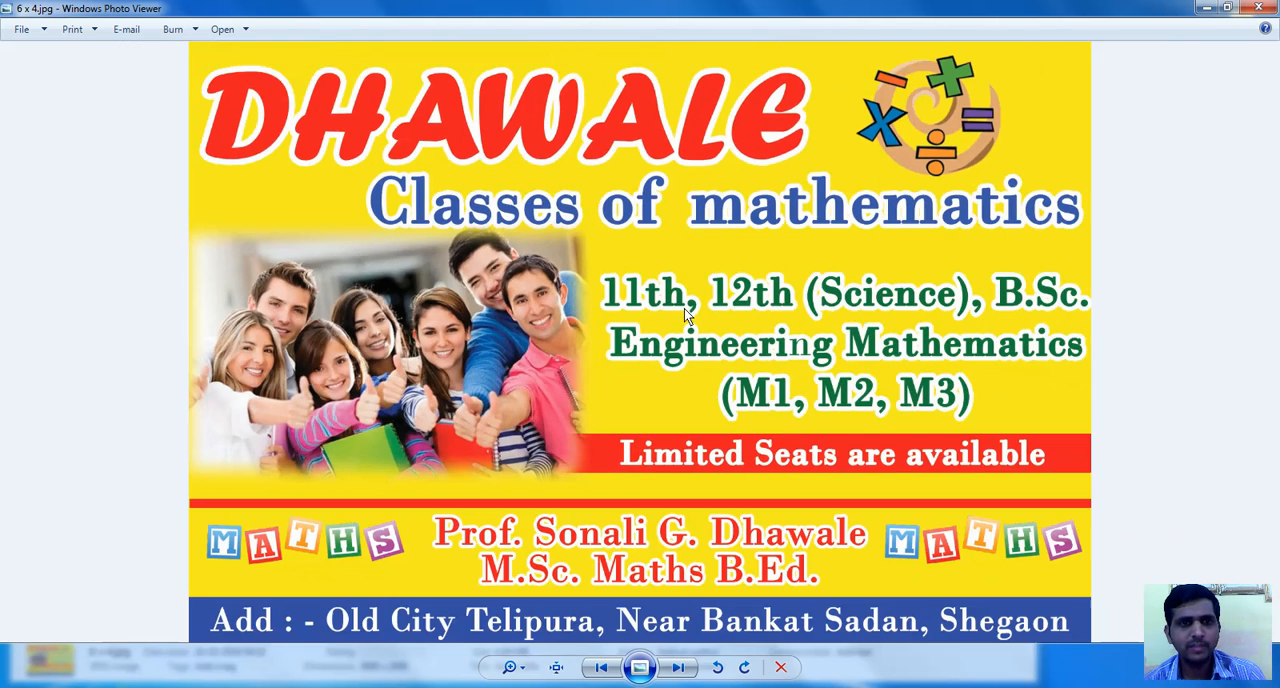
click(1259, 8)
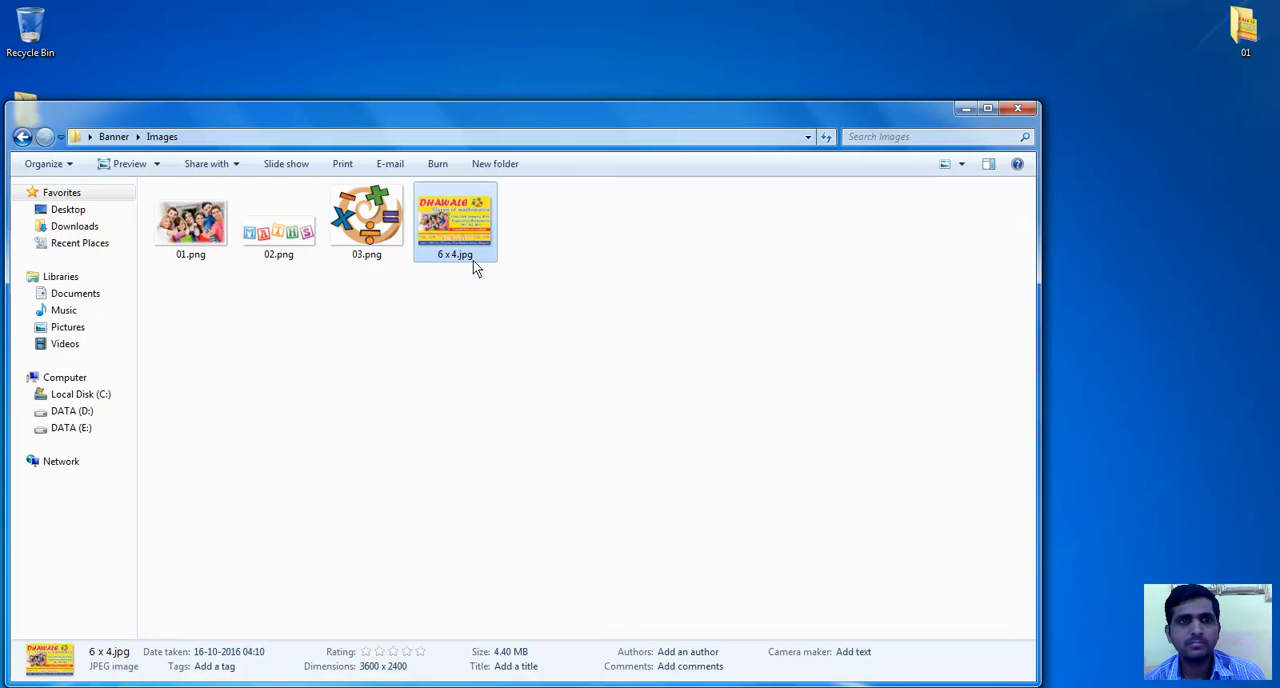
View the reference banner "6 x 4.jpeg" in desktop folder 01, close the viewer and folder windows, and return to Photoshop
double_click(1243, 28)
click(198, 212)
double_click(198, 212)
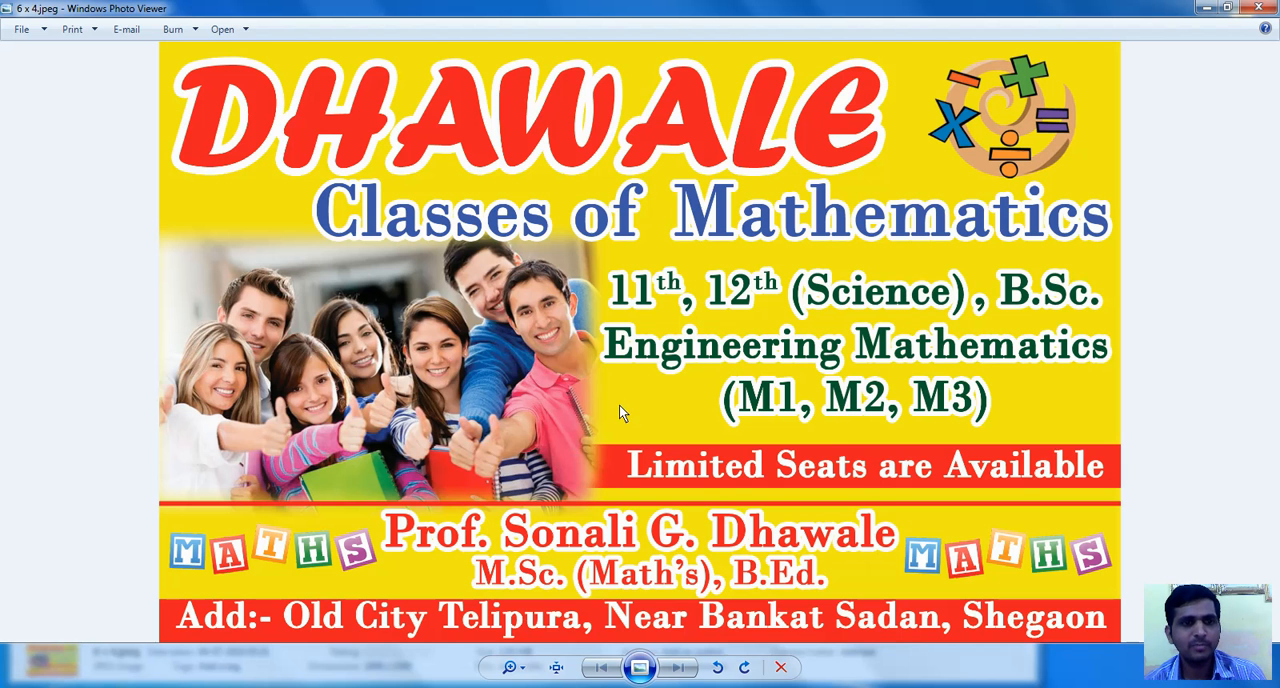
click(1259, 8)
click(1017, 108)
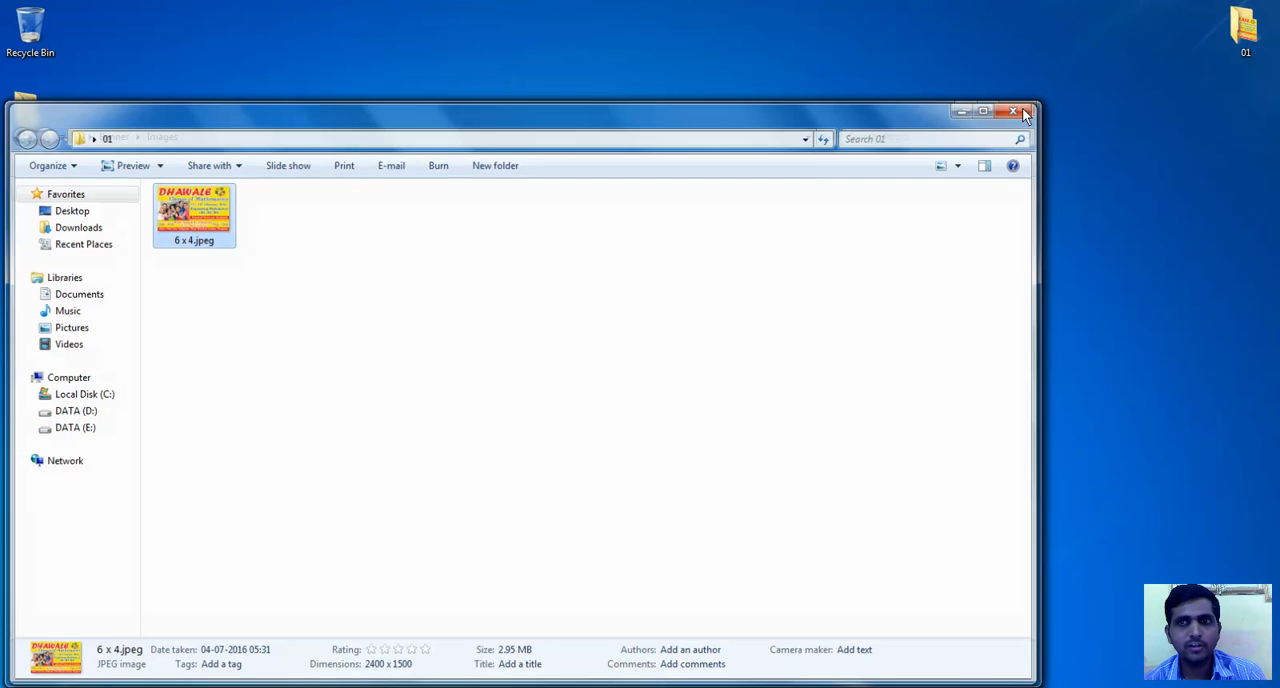
click(1020, 104)
click(452, 274)
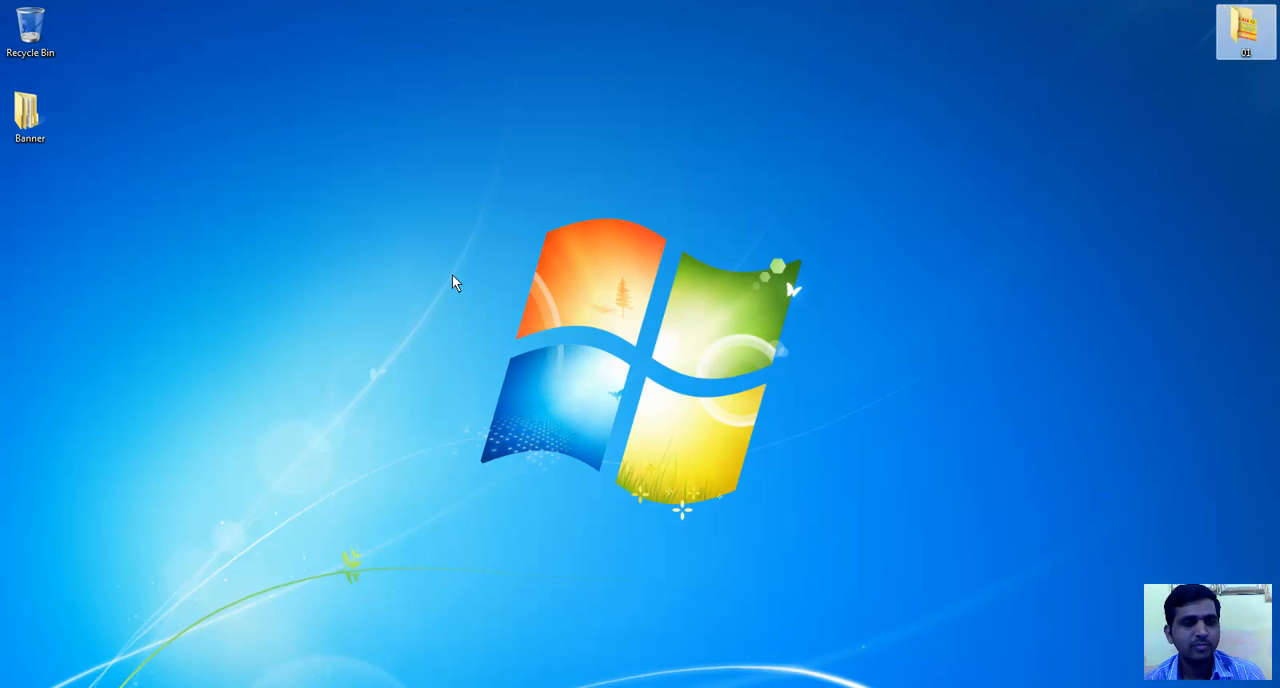
click(183, 686)
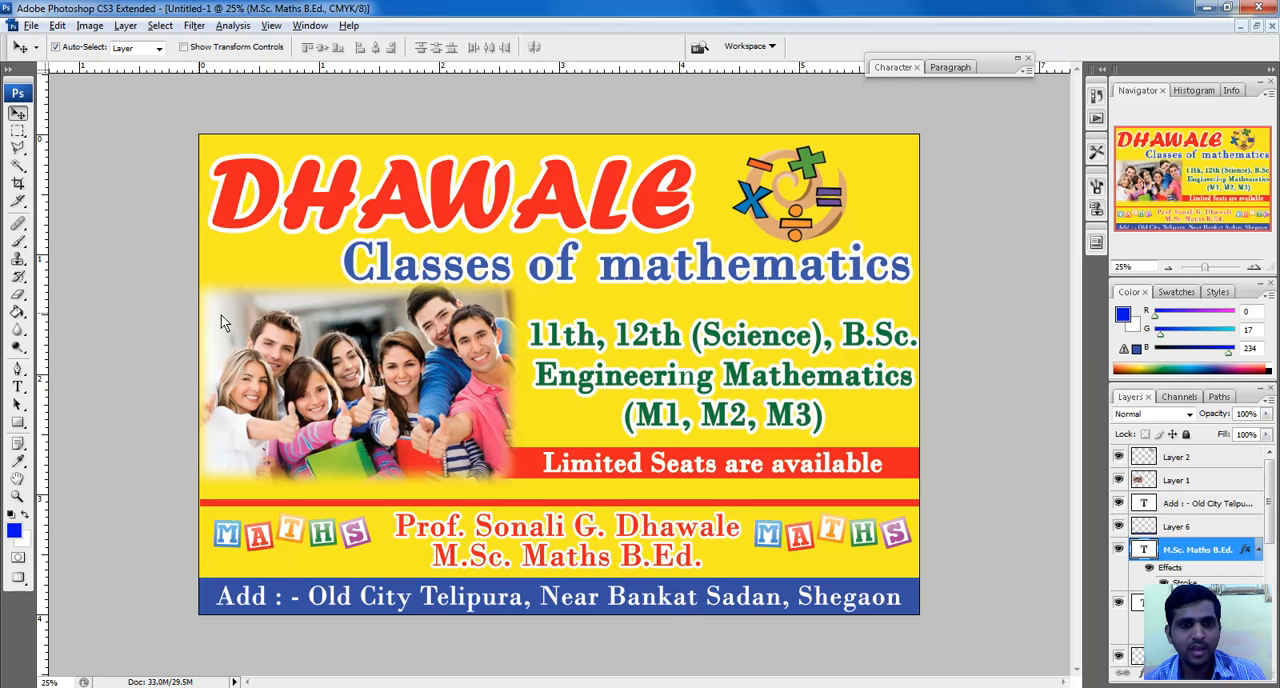
click(1153, 686)
click(1178, 600)
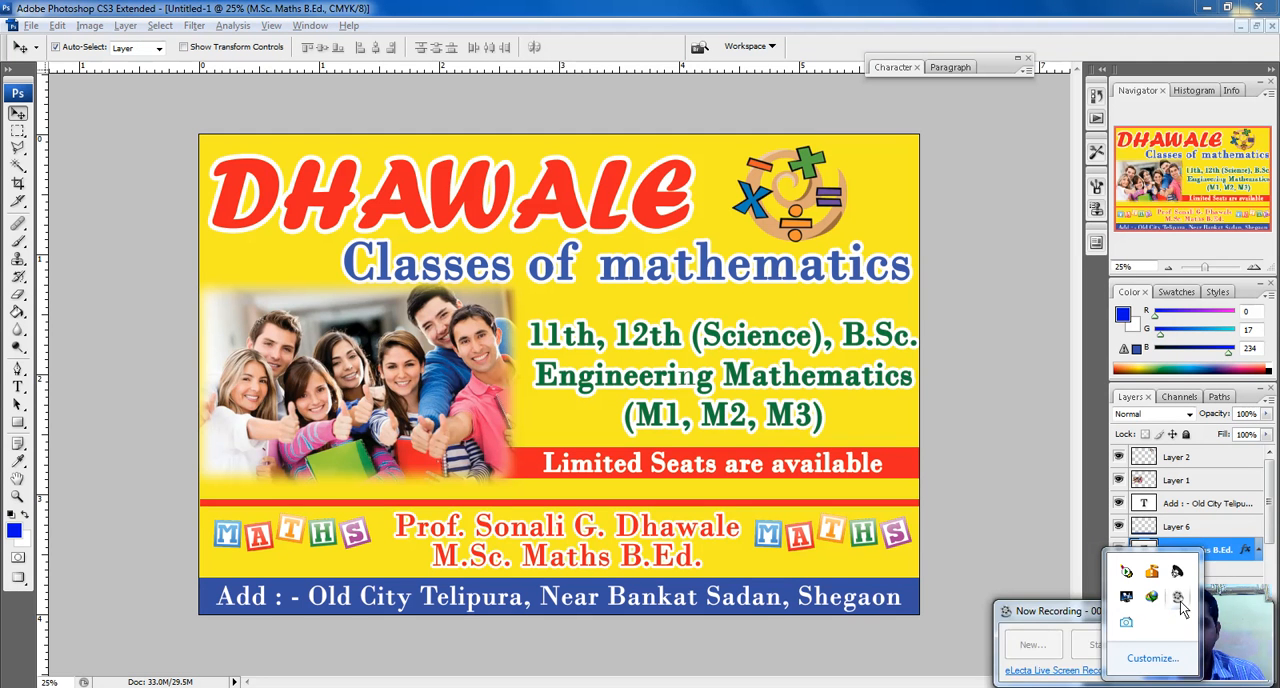